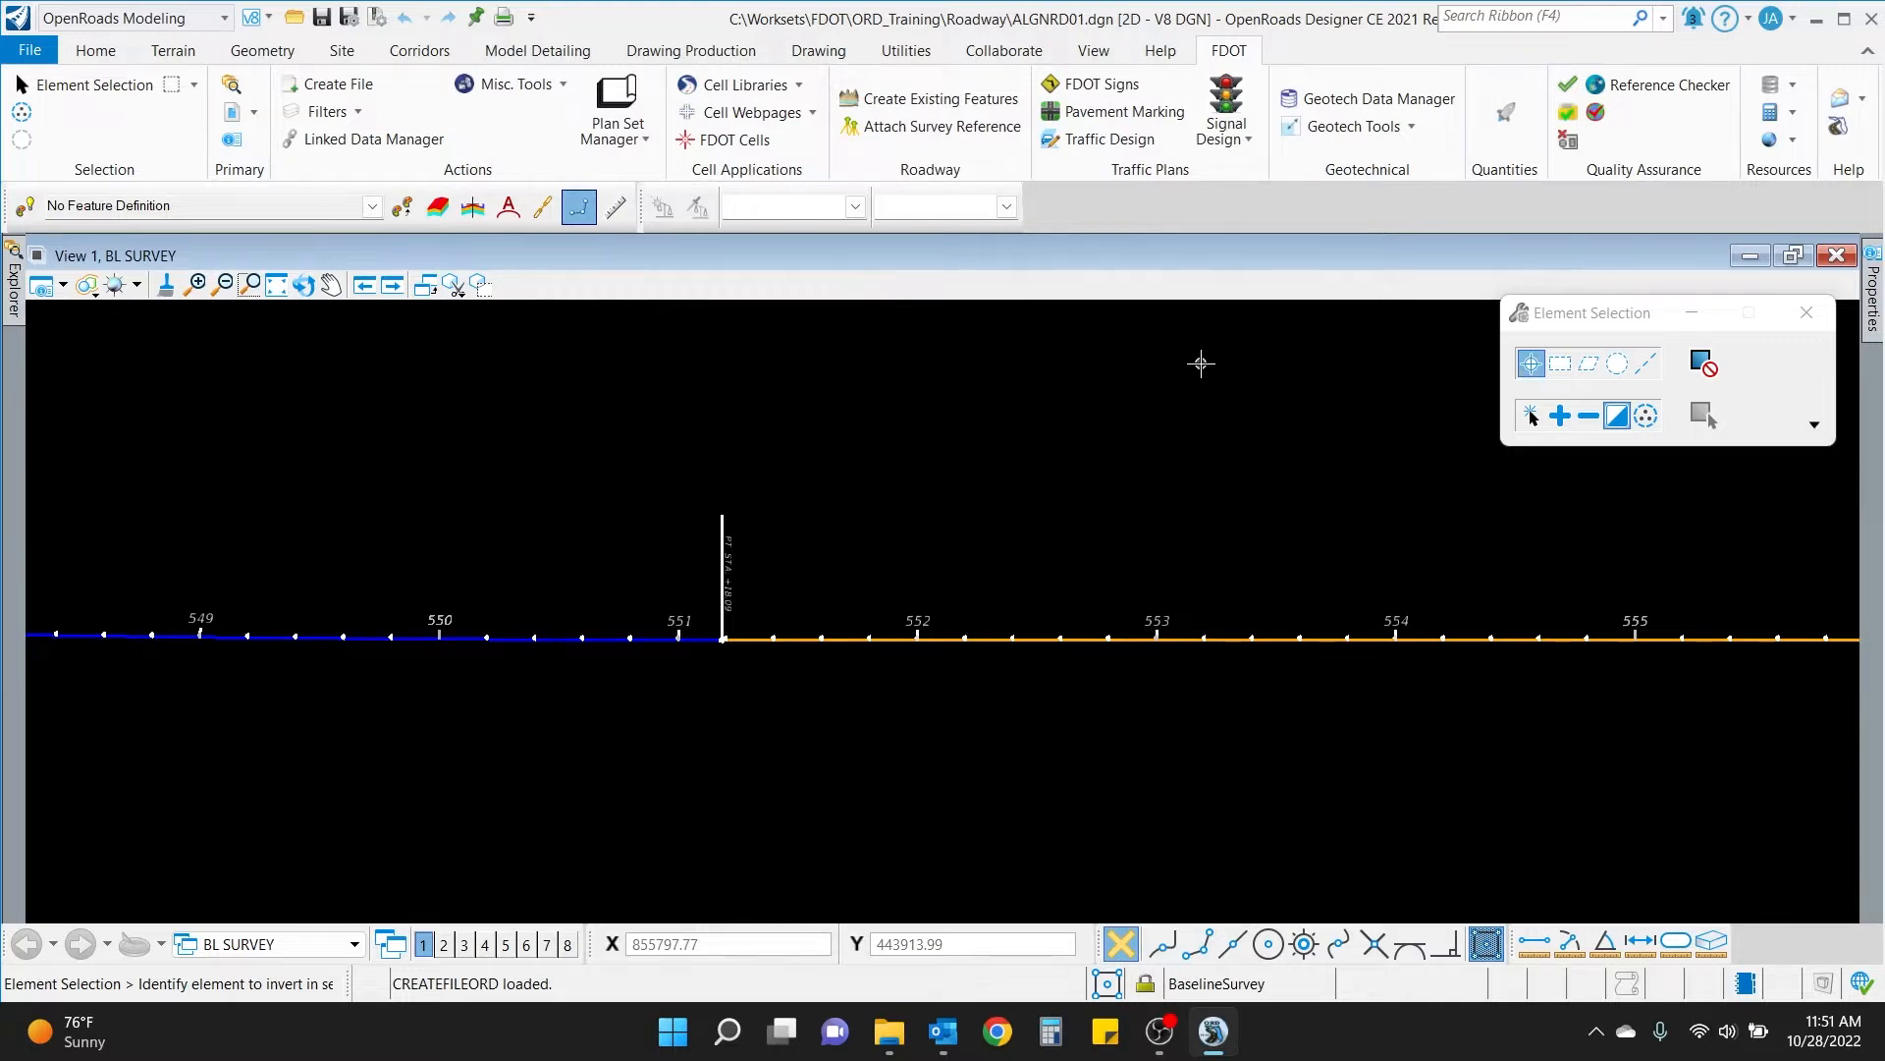
Create and open a new roadway Alignment Geometry design file with base name ALGNRD and sequence number 02, and close the file creator.
{"action": "left_click", "coordinate": [349, 82]}
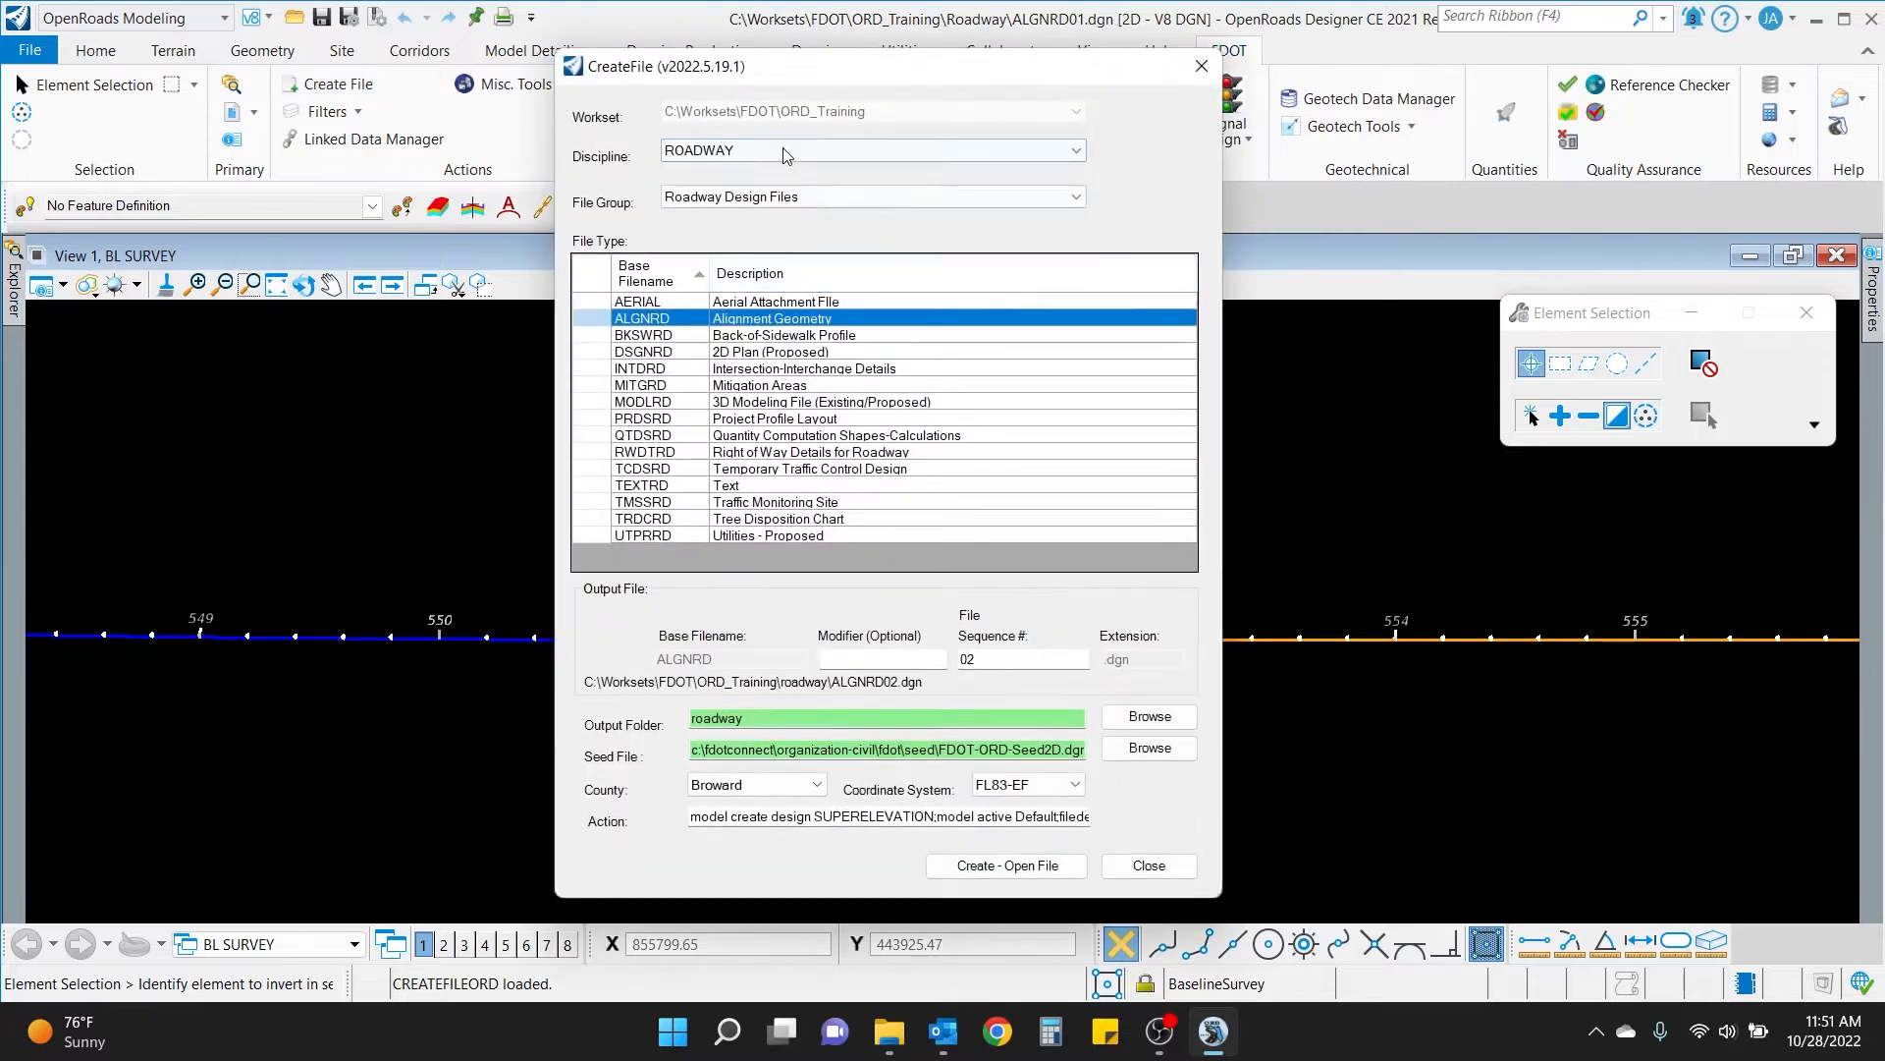
{"action": "left_click", "coordinate": [774, 302]}
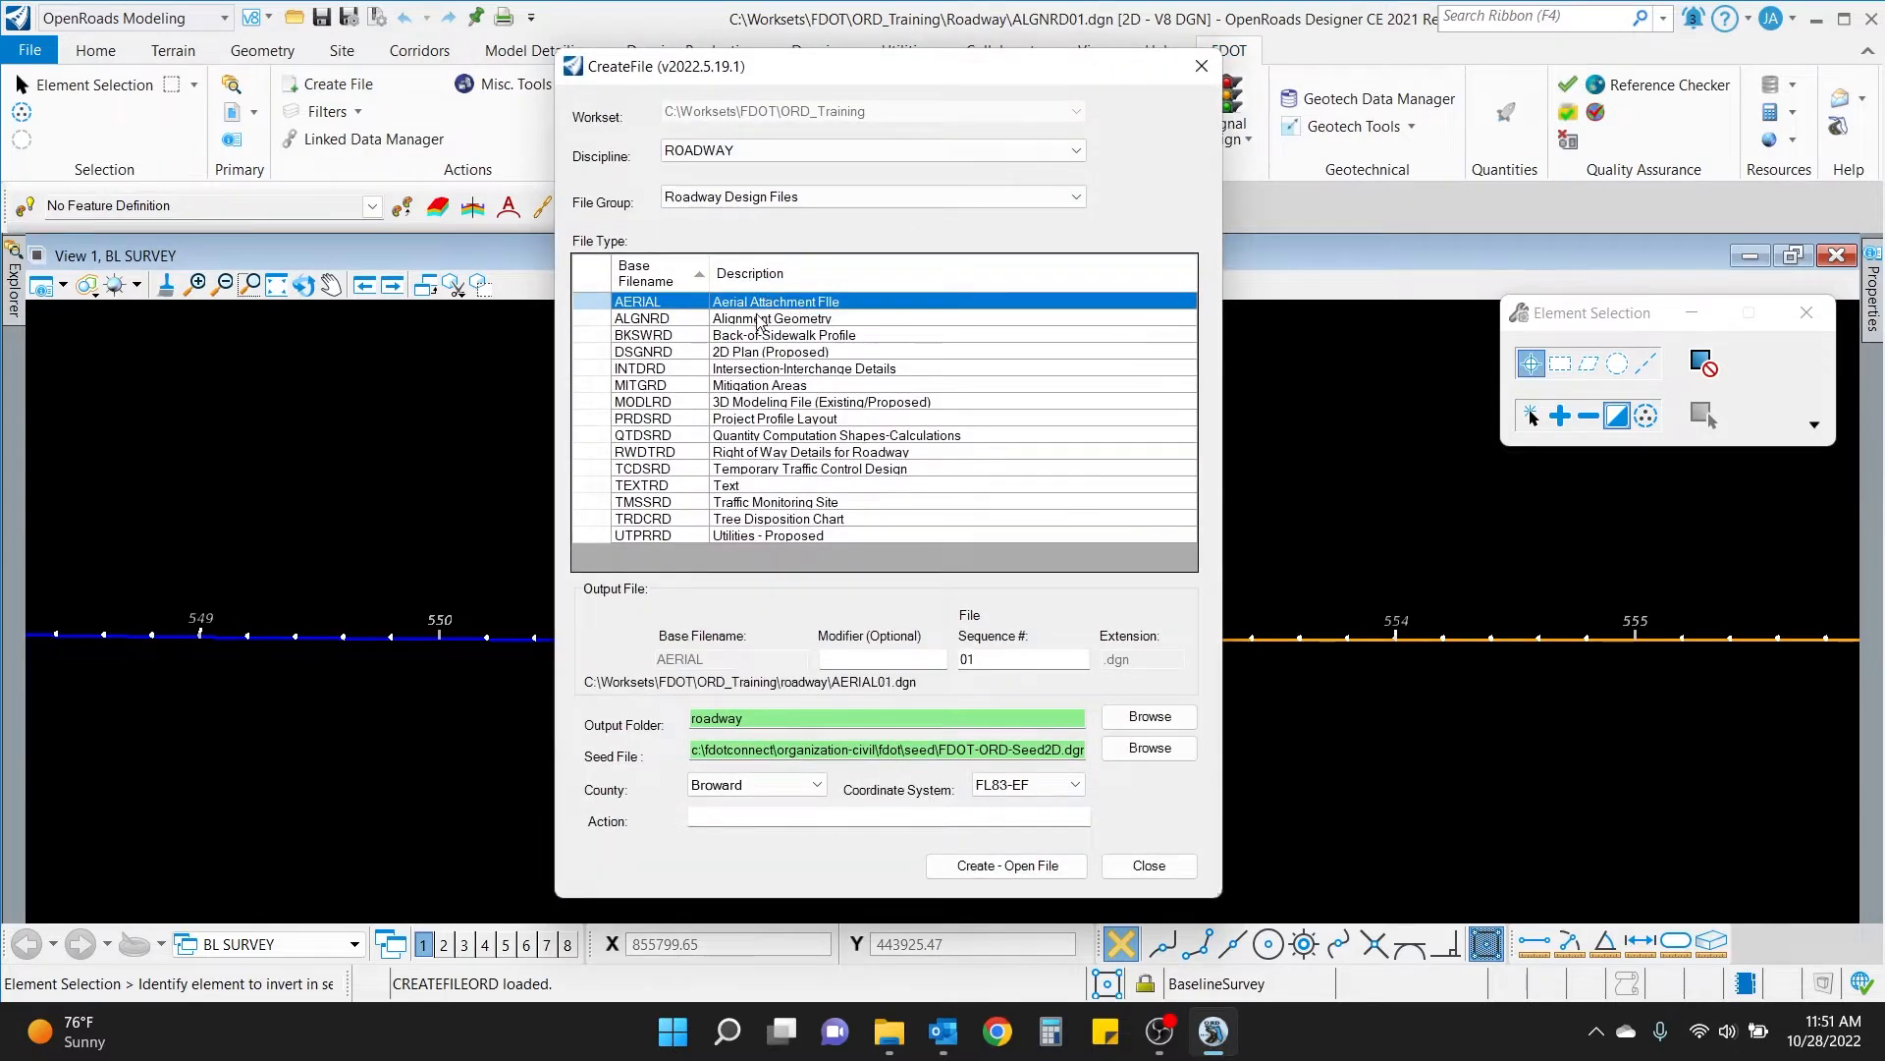
{"action": "left_click", "coordinate": [759, 322]}
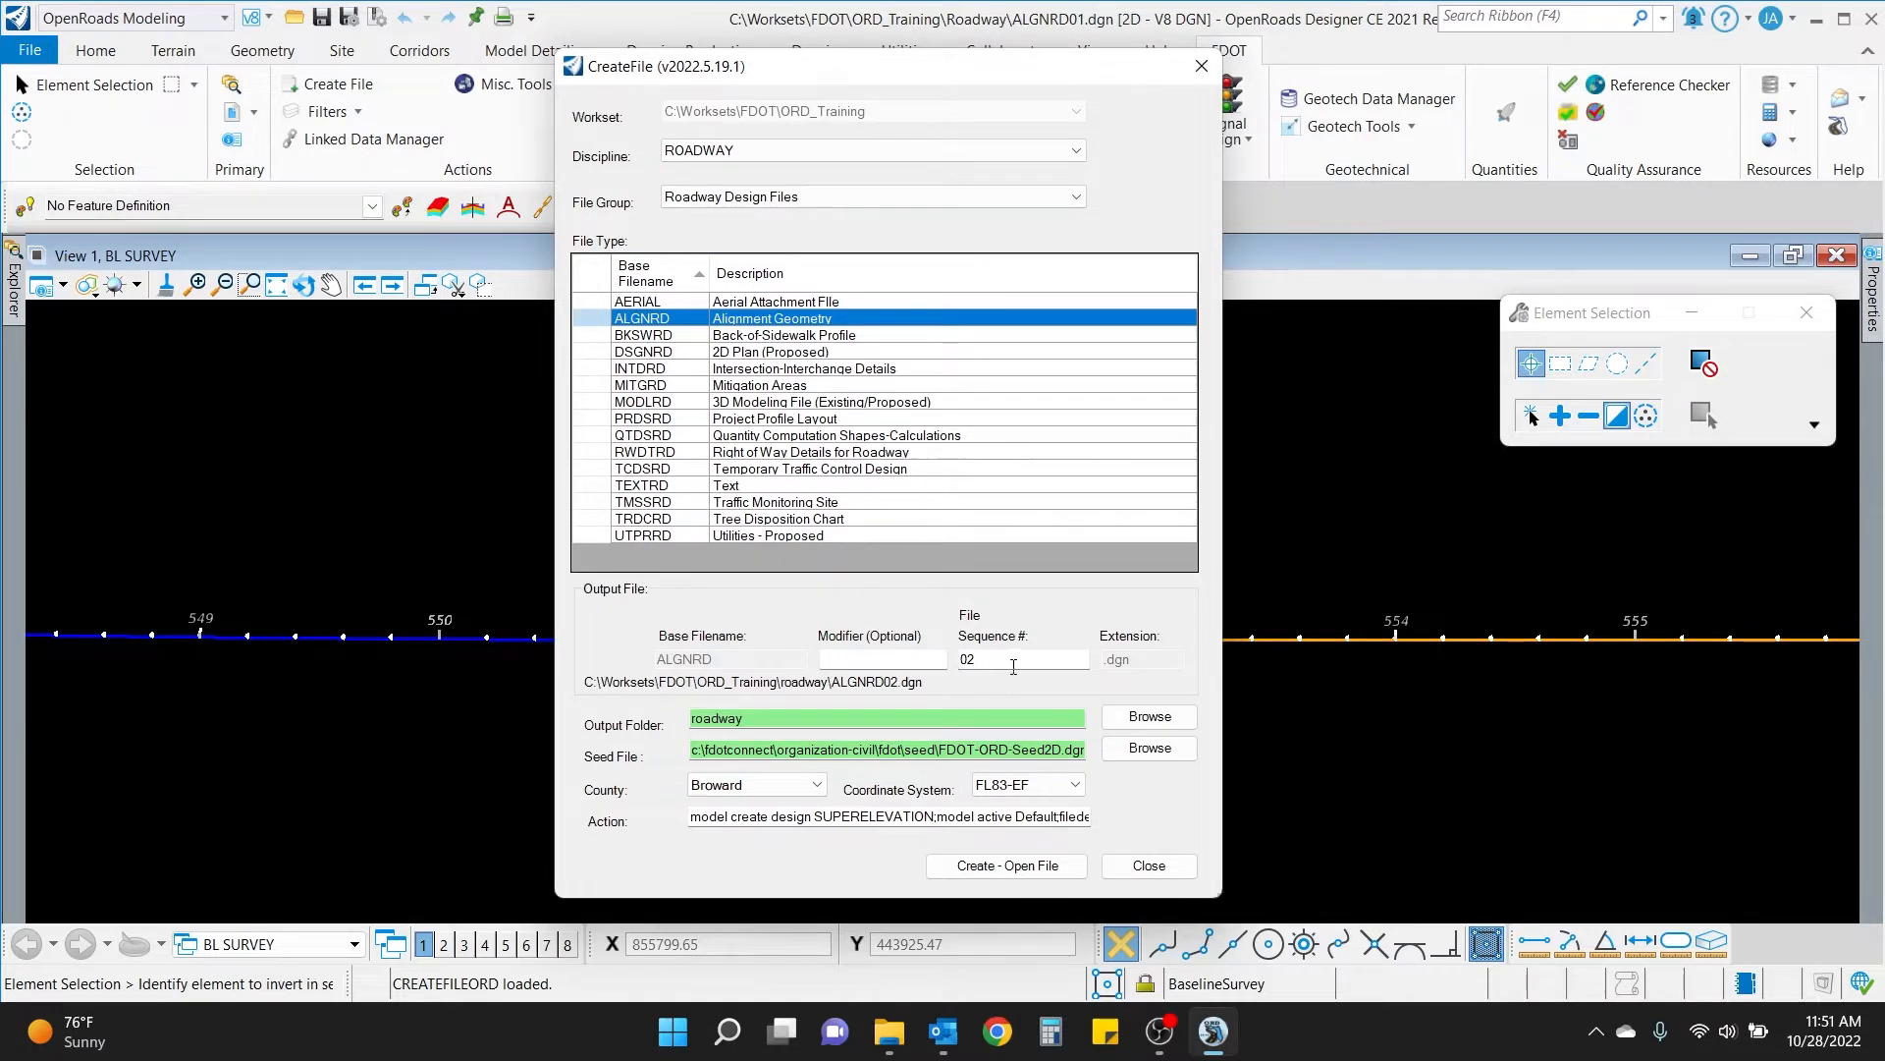
{"action": "left_click", "coordinate": [1033, 872]}
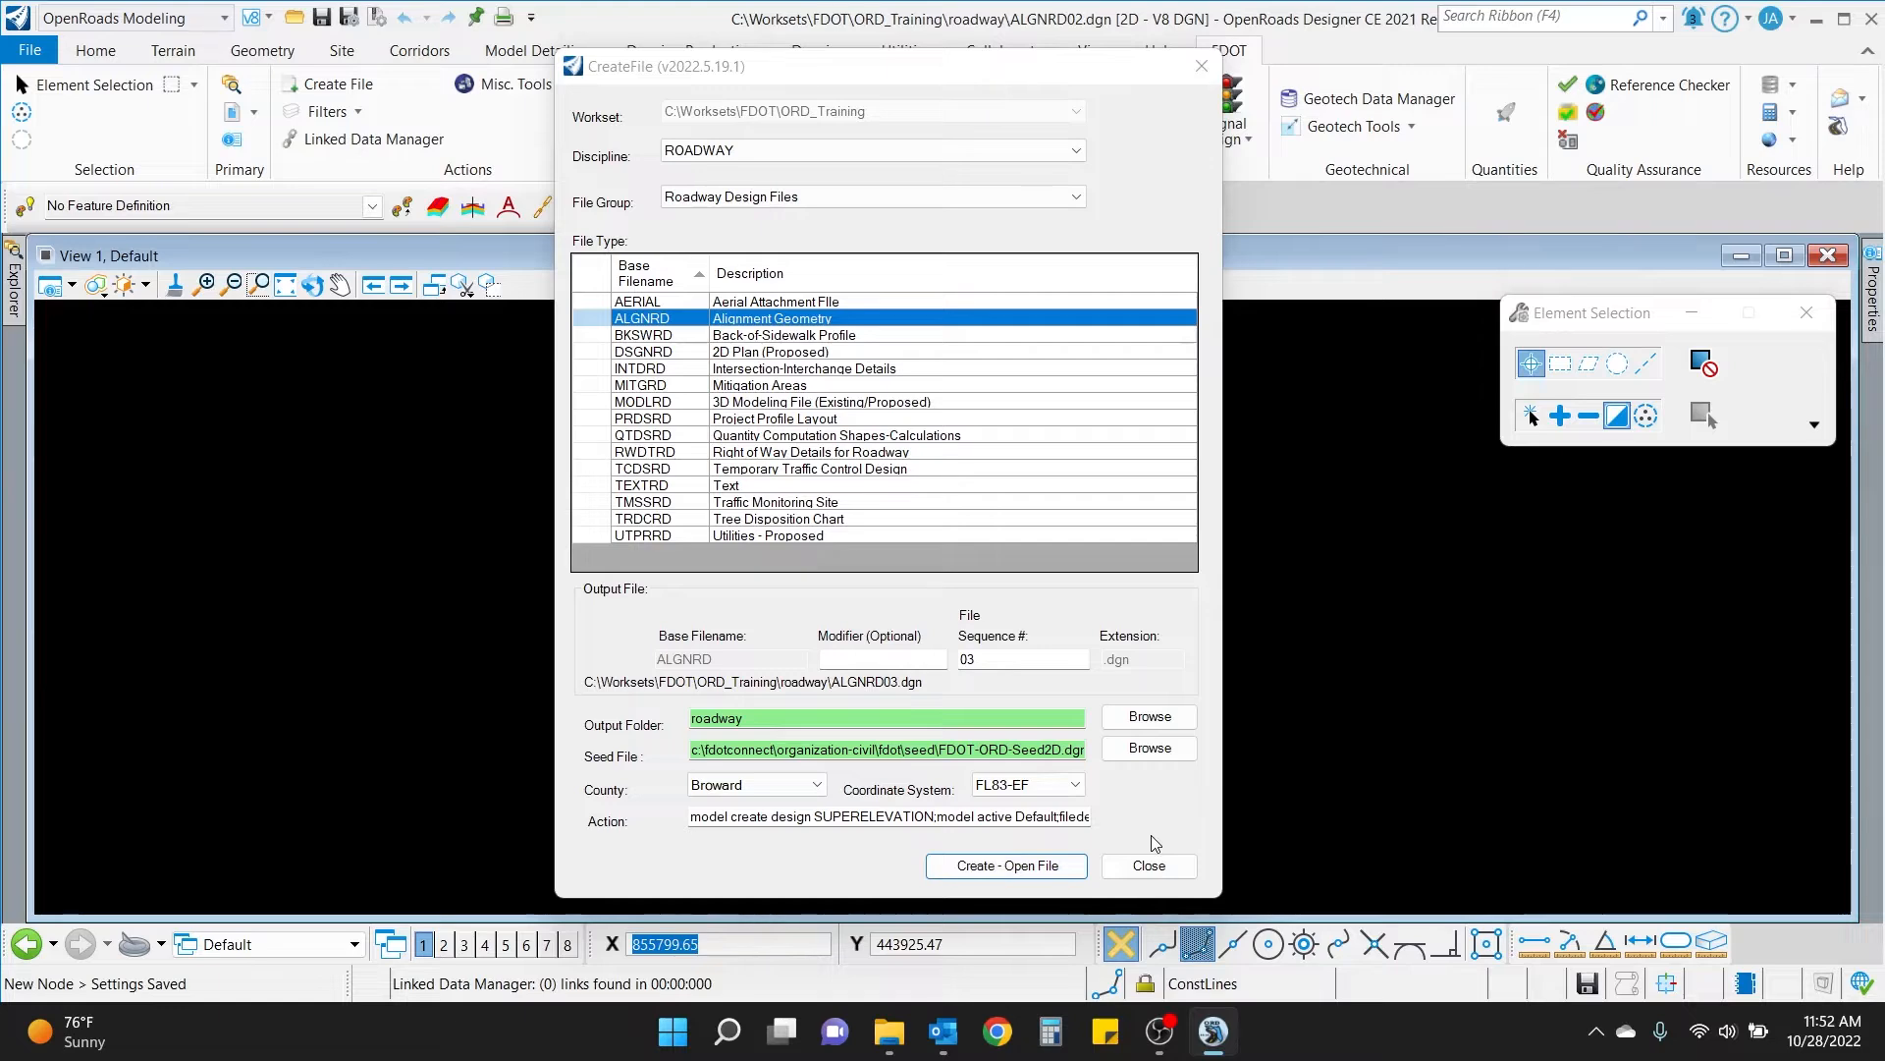
{"action": "left_click", "coordinate": [1149, 866]}
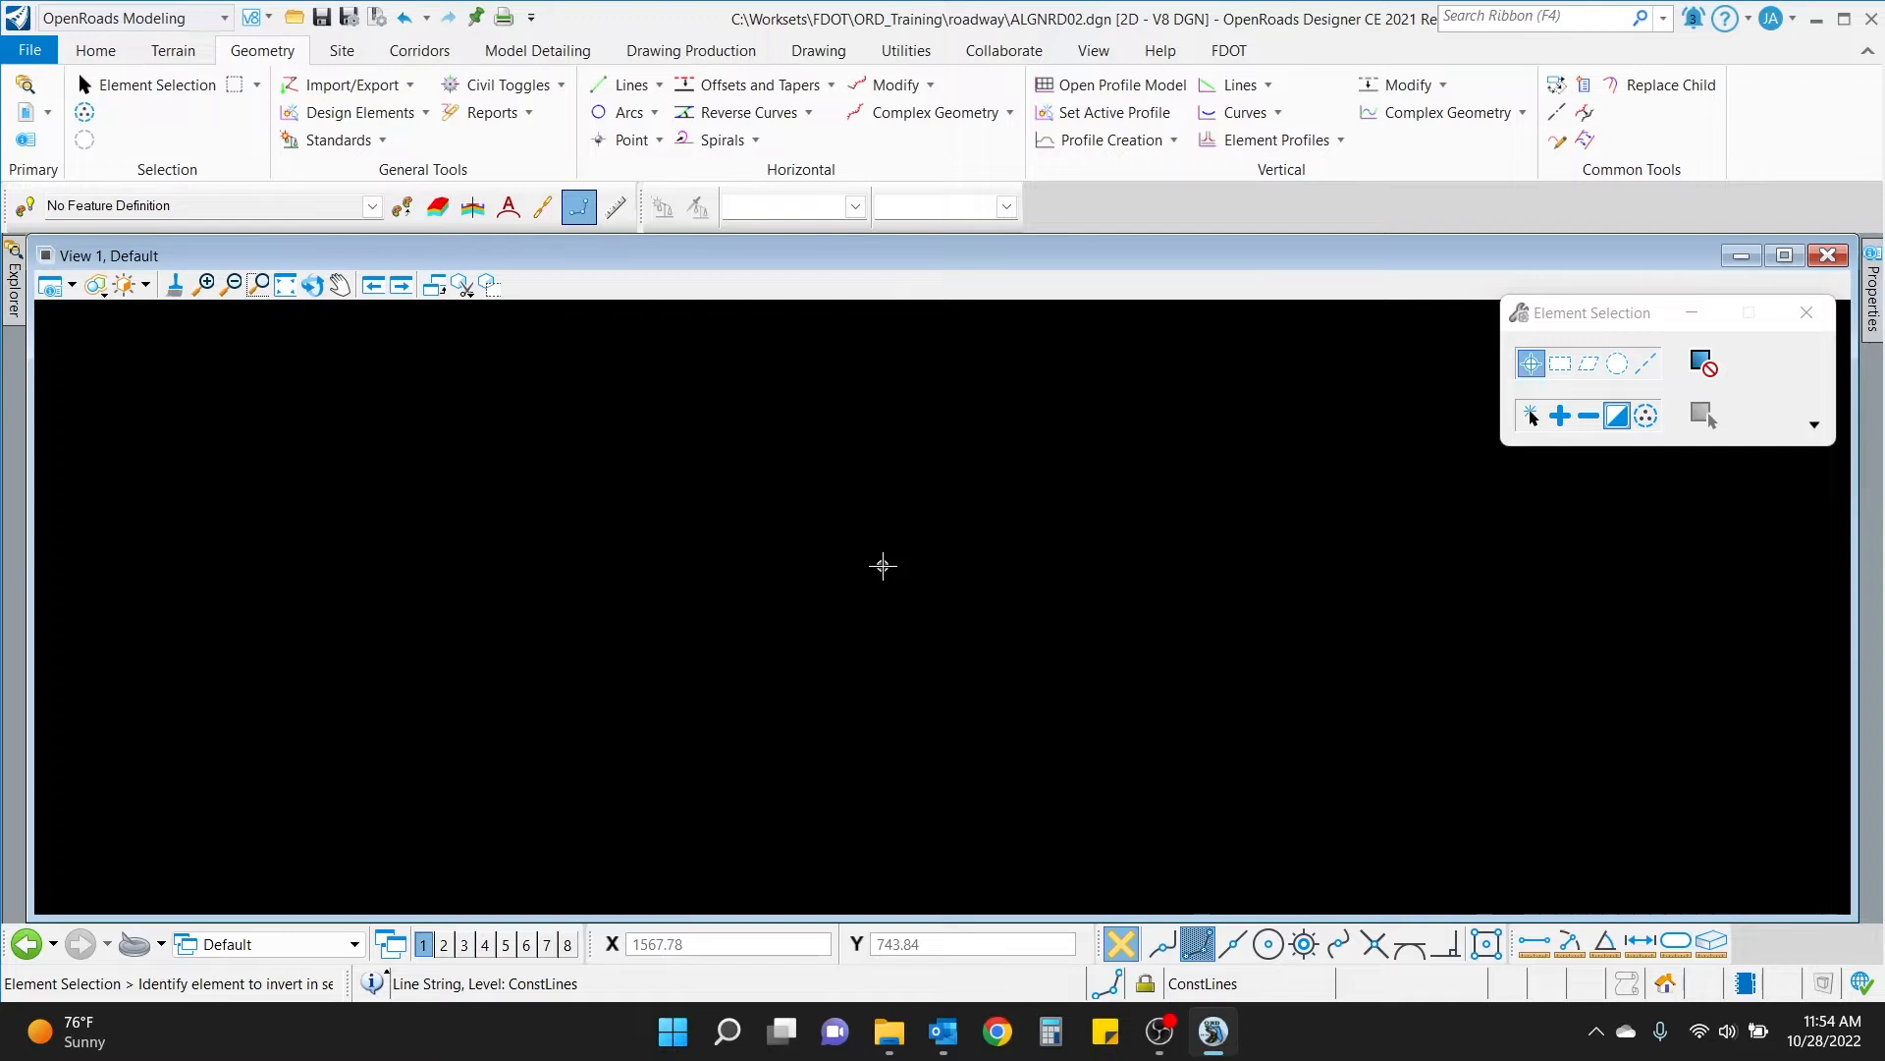
{"action": "right_click", "coordinate": [568, 619]}
{"action": "left_click", "coordinate": [602, 592]}
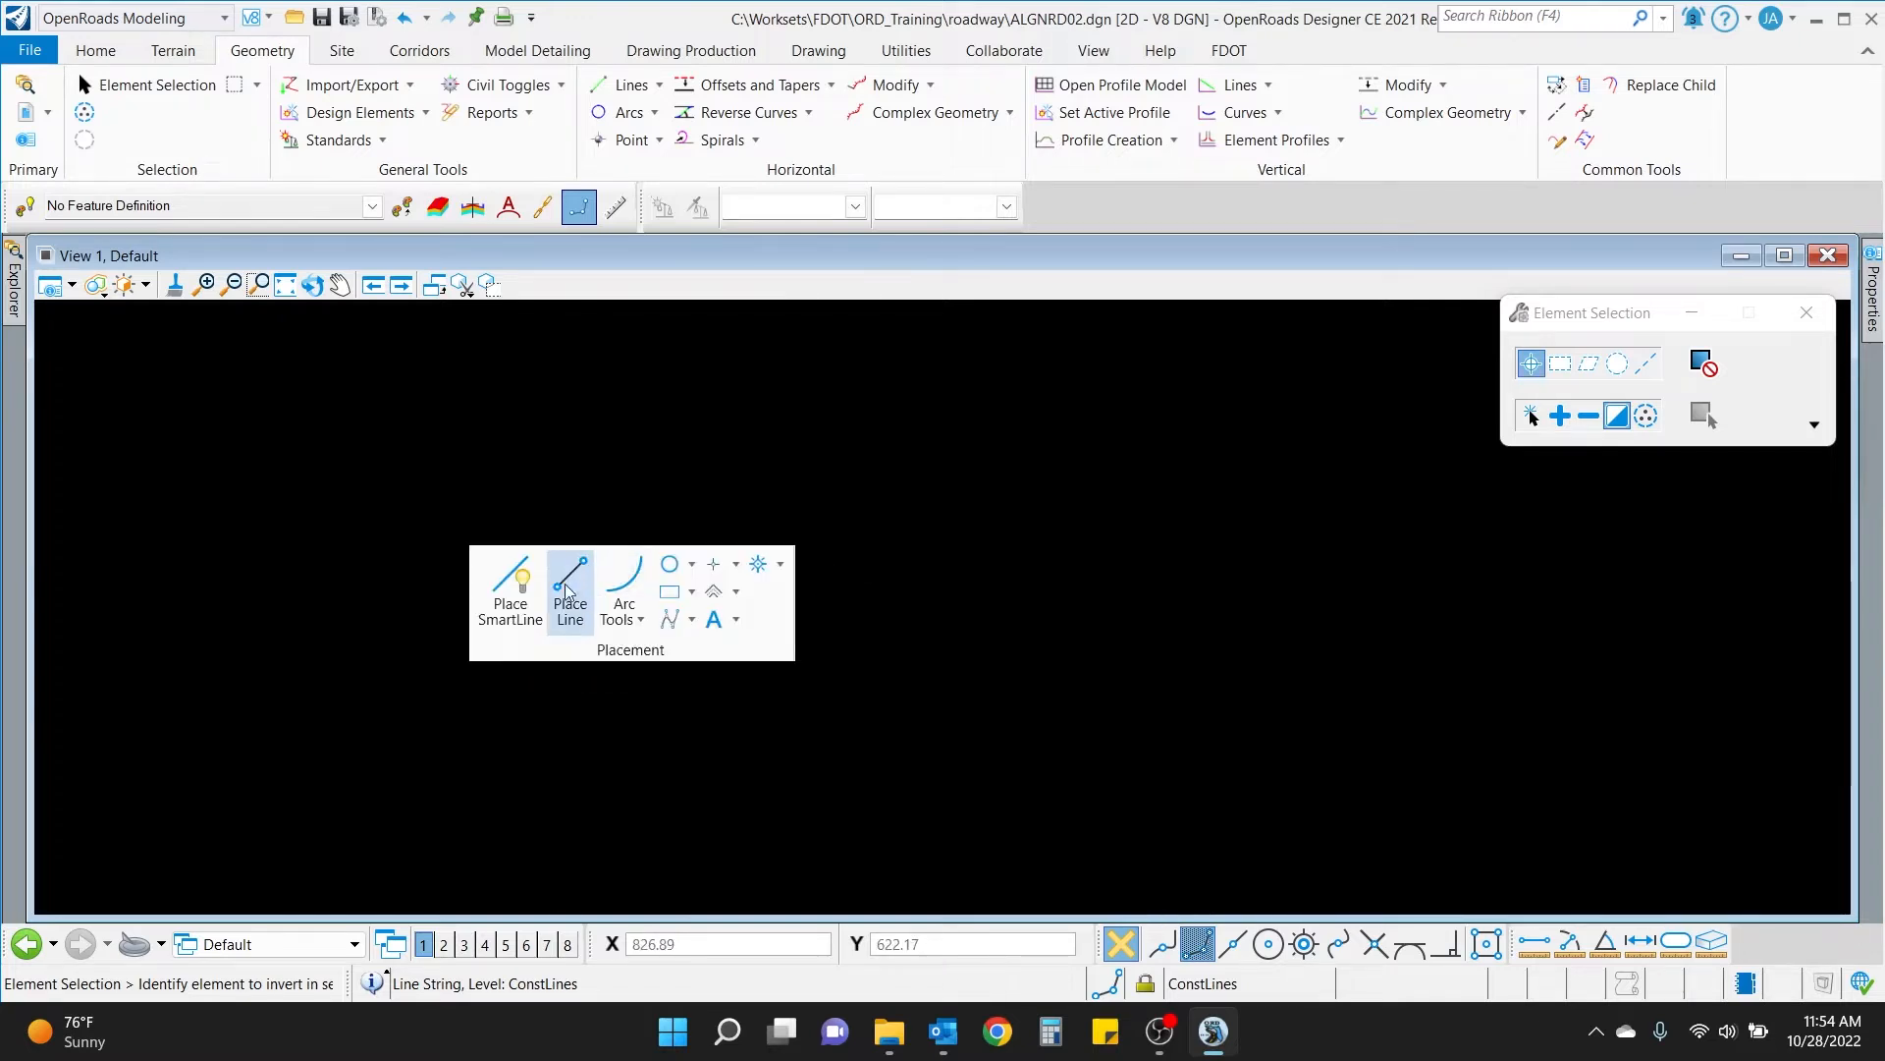
{"action": "left_click", "coordinate": [568, 585]}
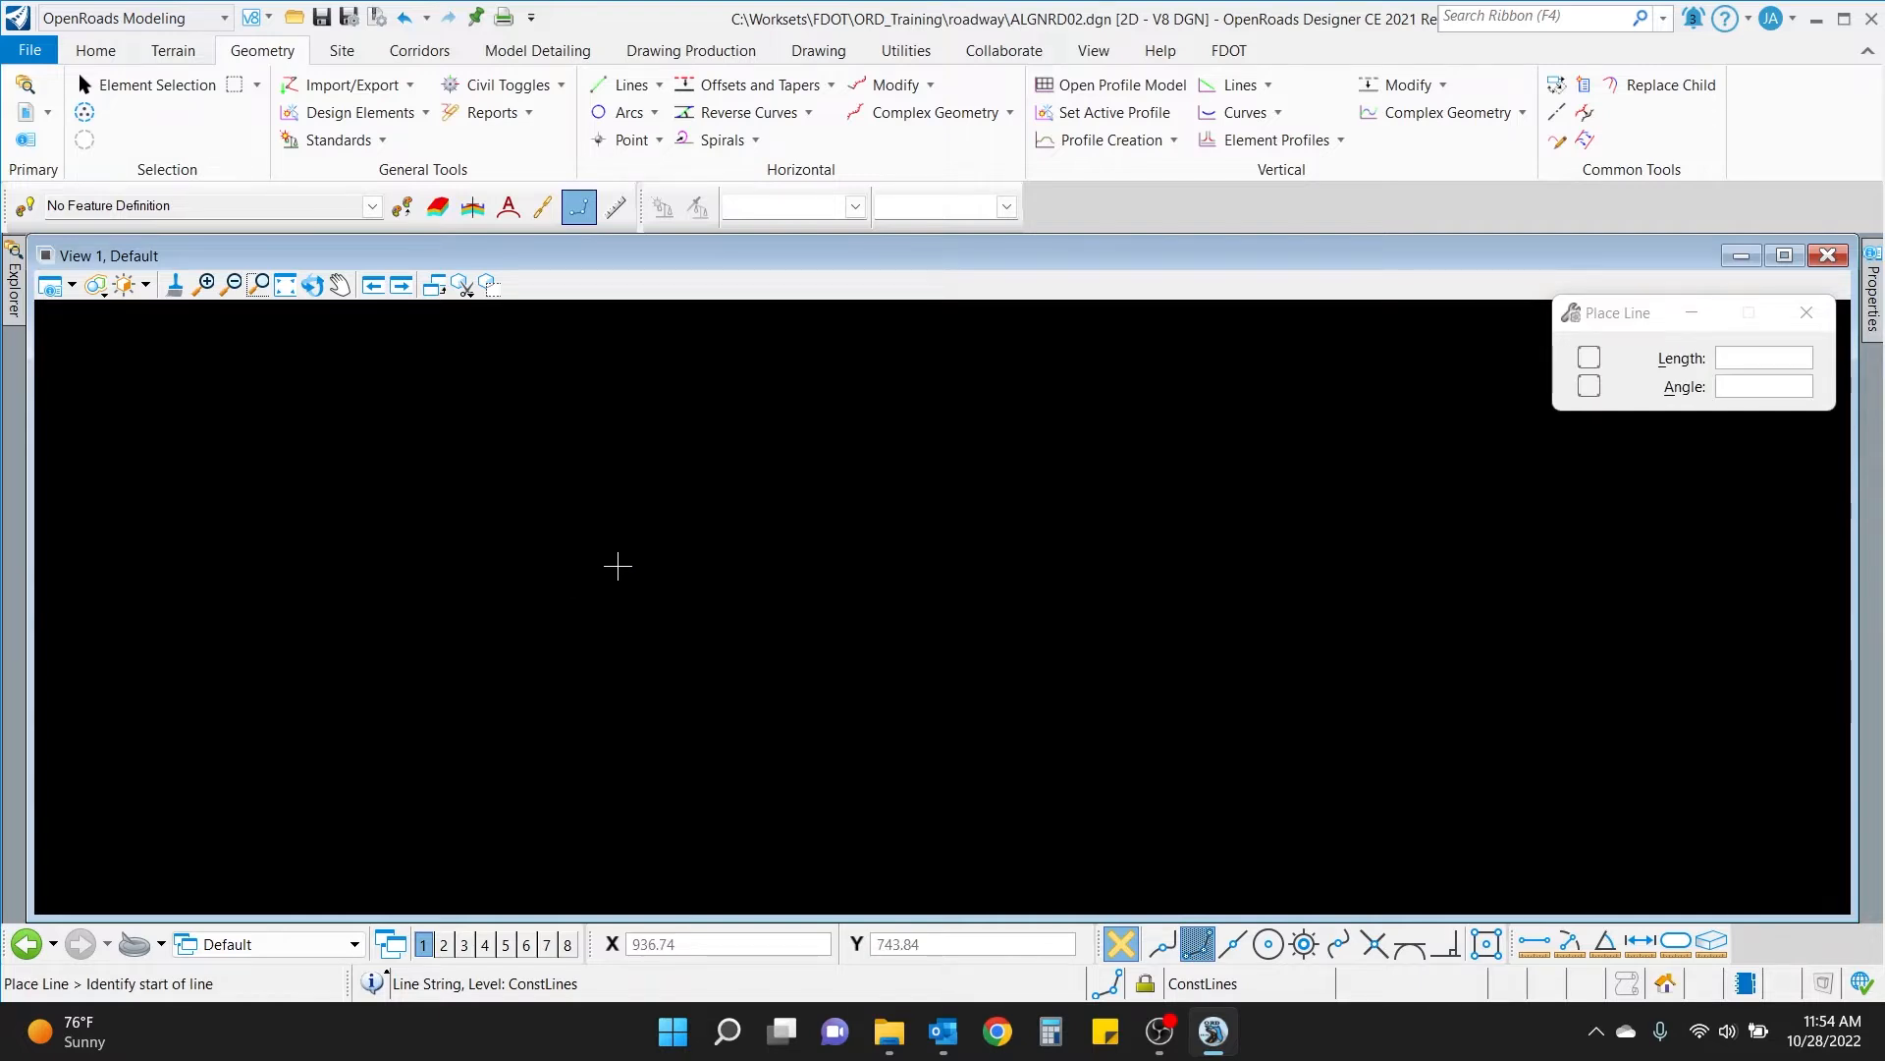
{"action": "key", "text": "Escape"}
Draw three connected lines running west to east in a shallow zigzag that rises, falls and rises again.
{"action": "right_click", "coordinate": [570, 583]}
{"action": "left_click", "coordinate": [645, 548]}
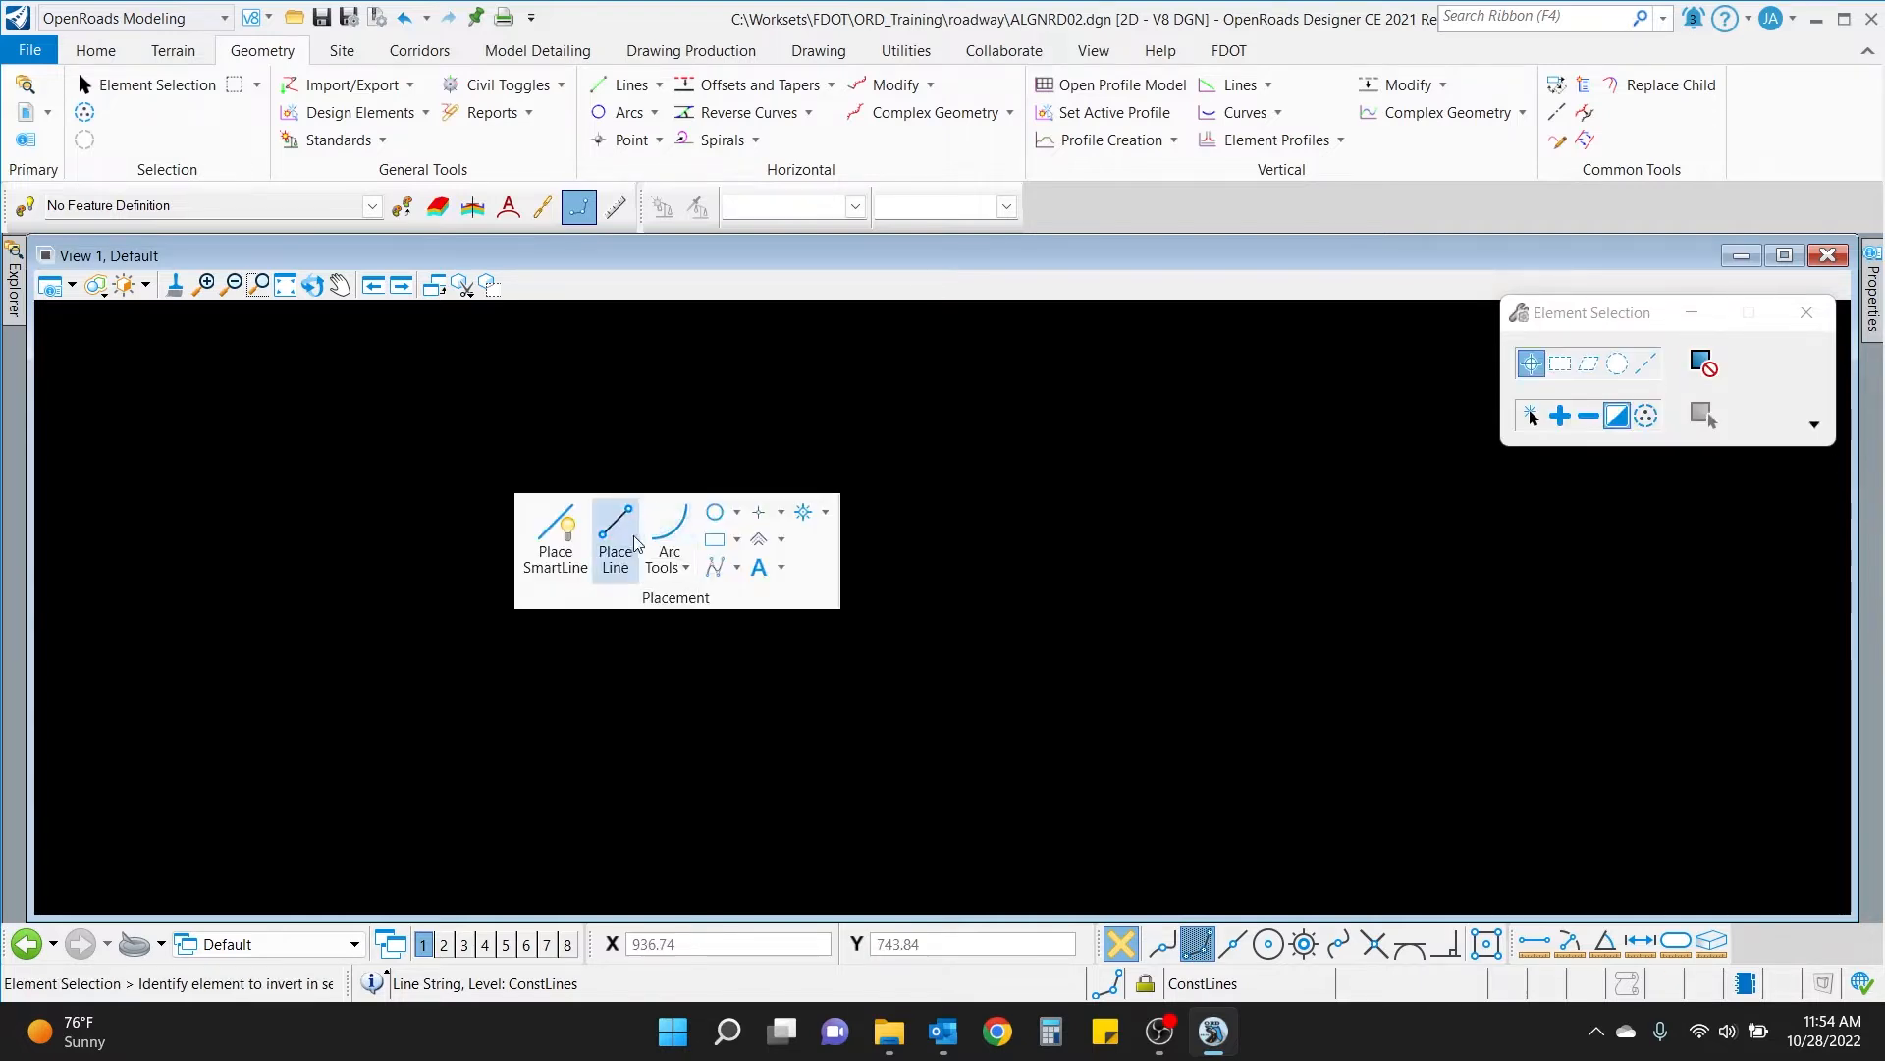
{"action": "left_click", "coordinate": [619, 530]}
{"action": "left_click", "coordinate": [427, 592]}
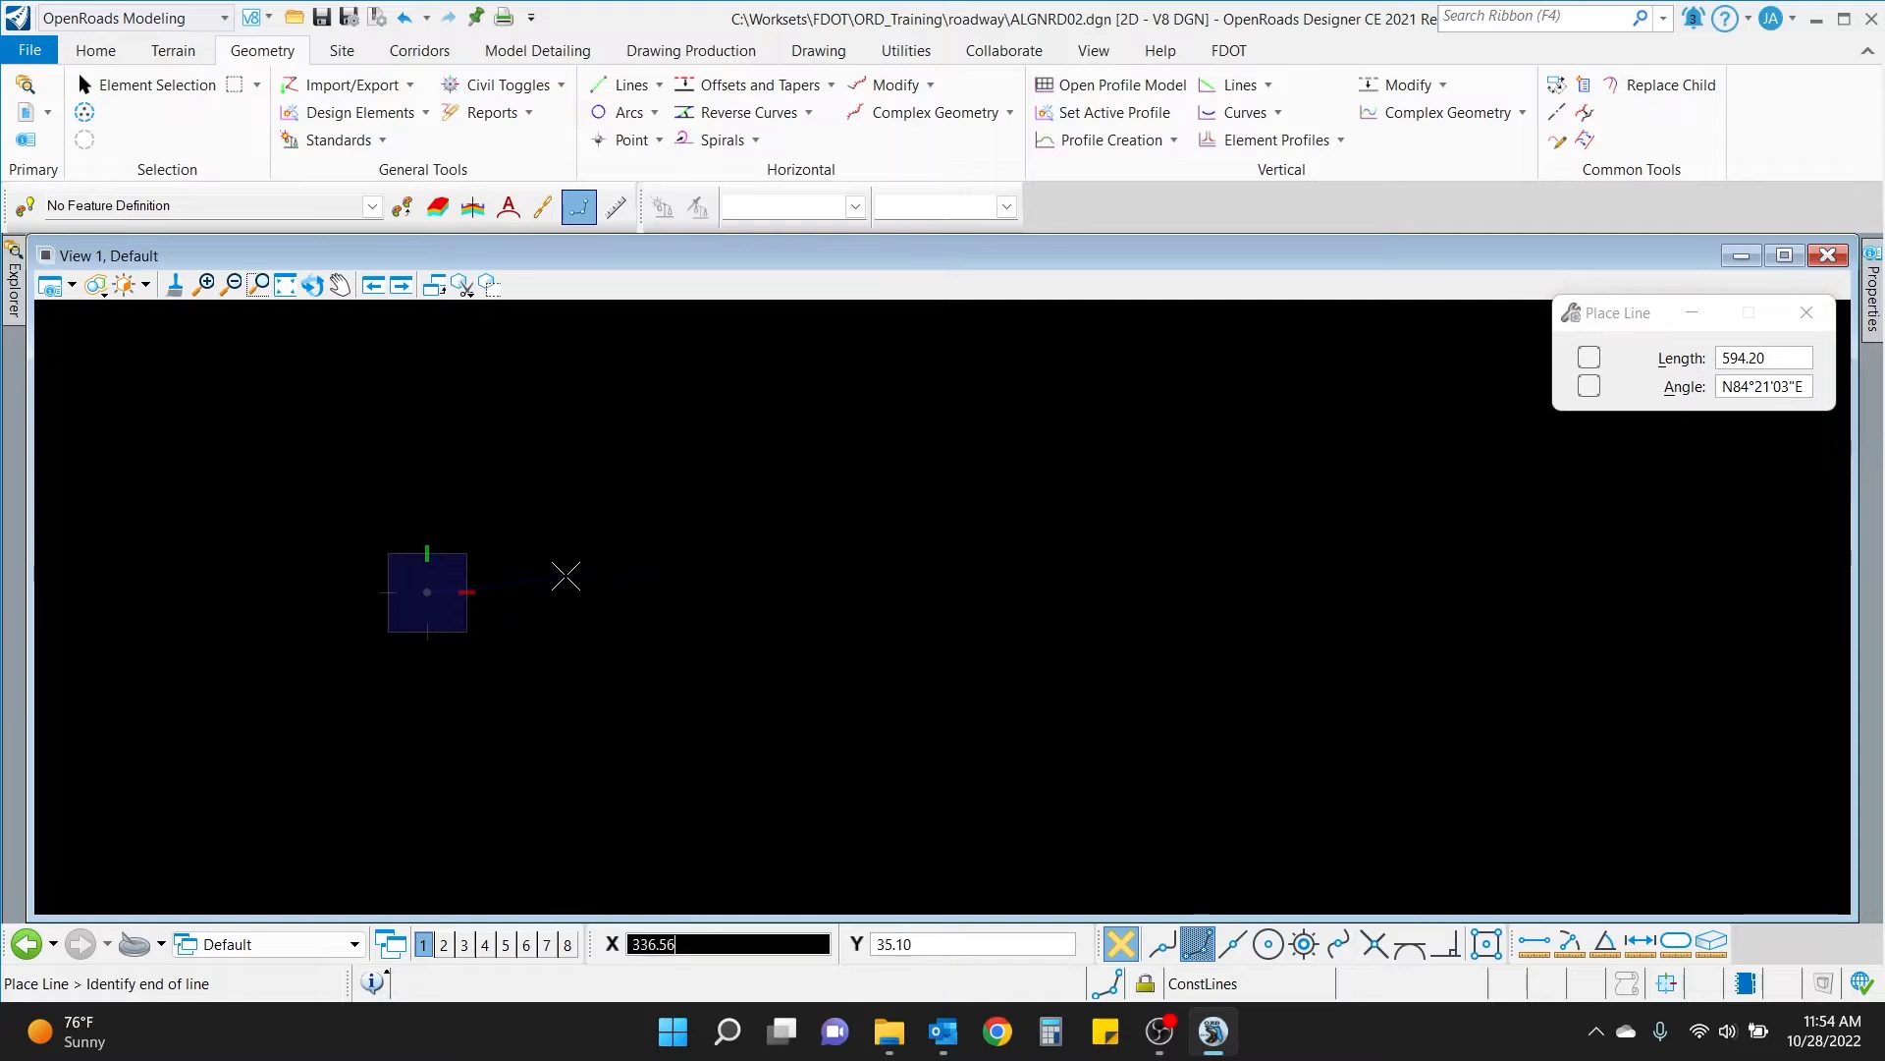
{"action": "left_click", "coordinate": [542, 581]}
{"action": "scroll", "coordinate": [613, 584], "scroll_direction": "up", "scroll_amount": 2}
{"action": "left_click", "coordinate": [494, 581]}
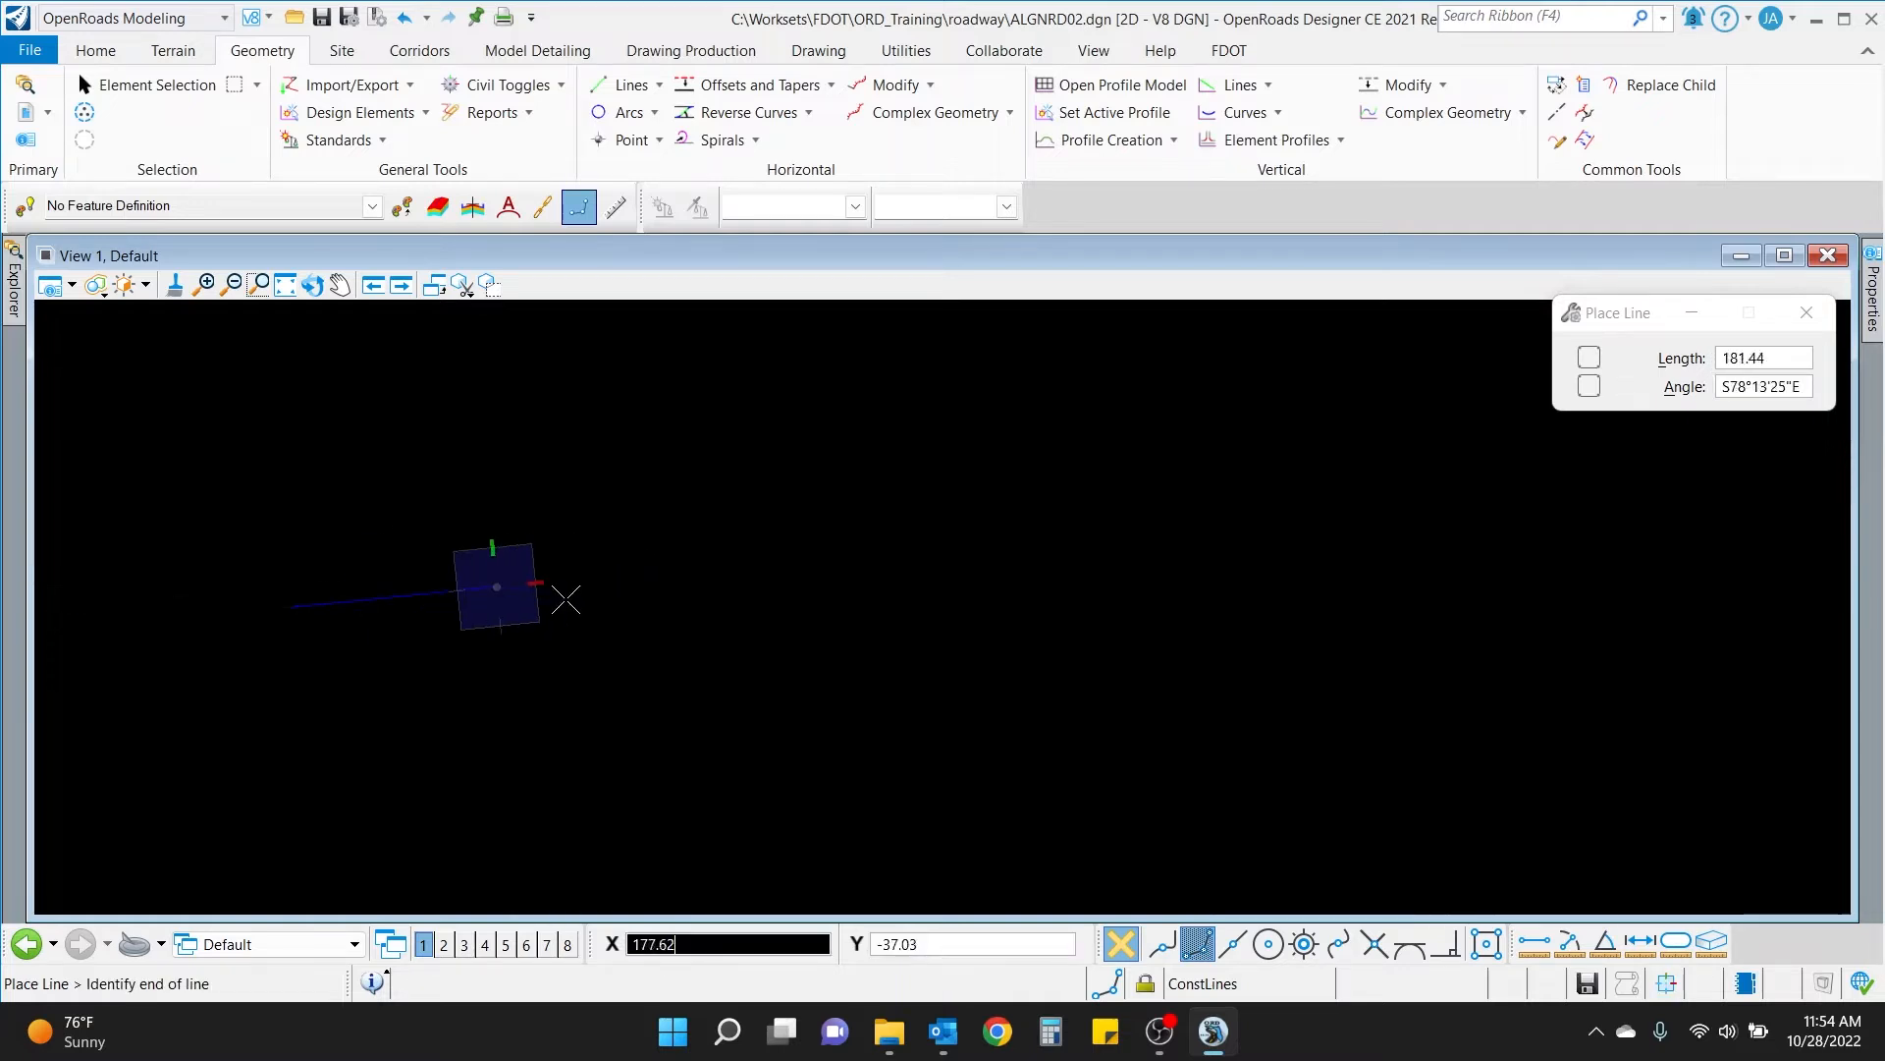
{"action": "middle_click_drag", "start_coordinate": [560, 598], "coordinate": [951, 620]}
{"action": "left_click", "coordinate": [1090, 628]}
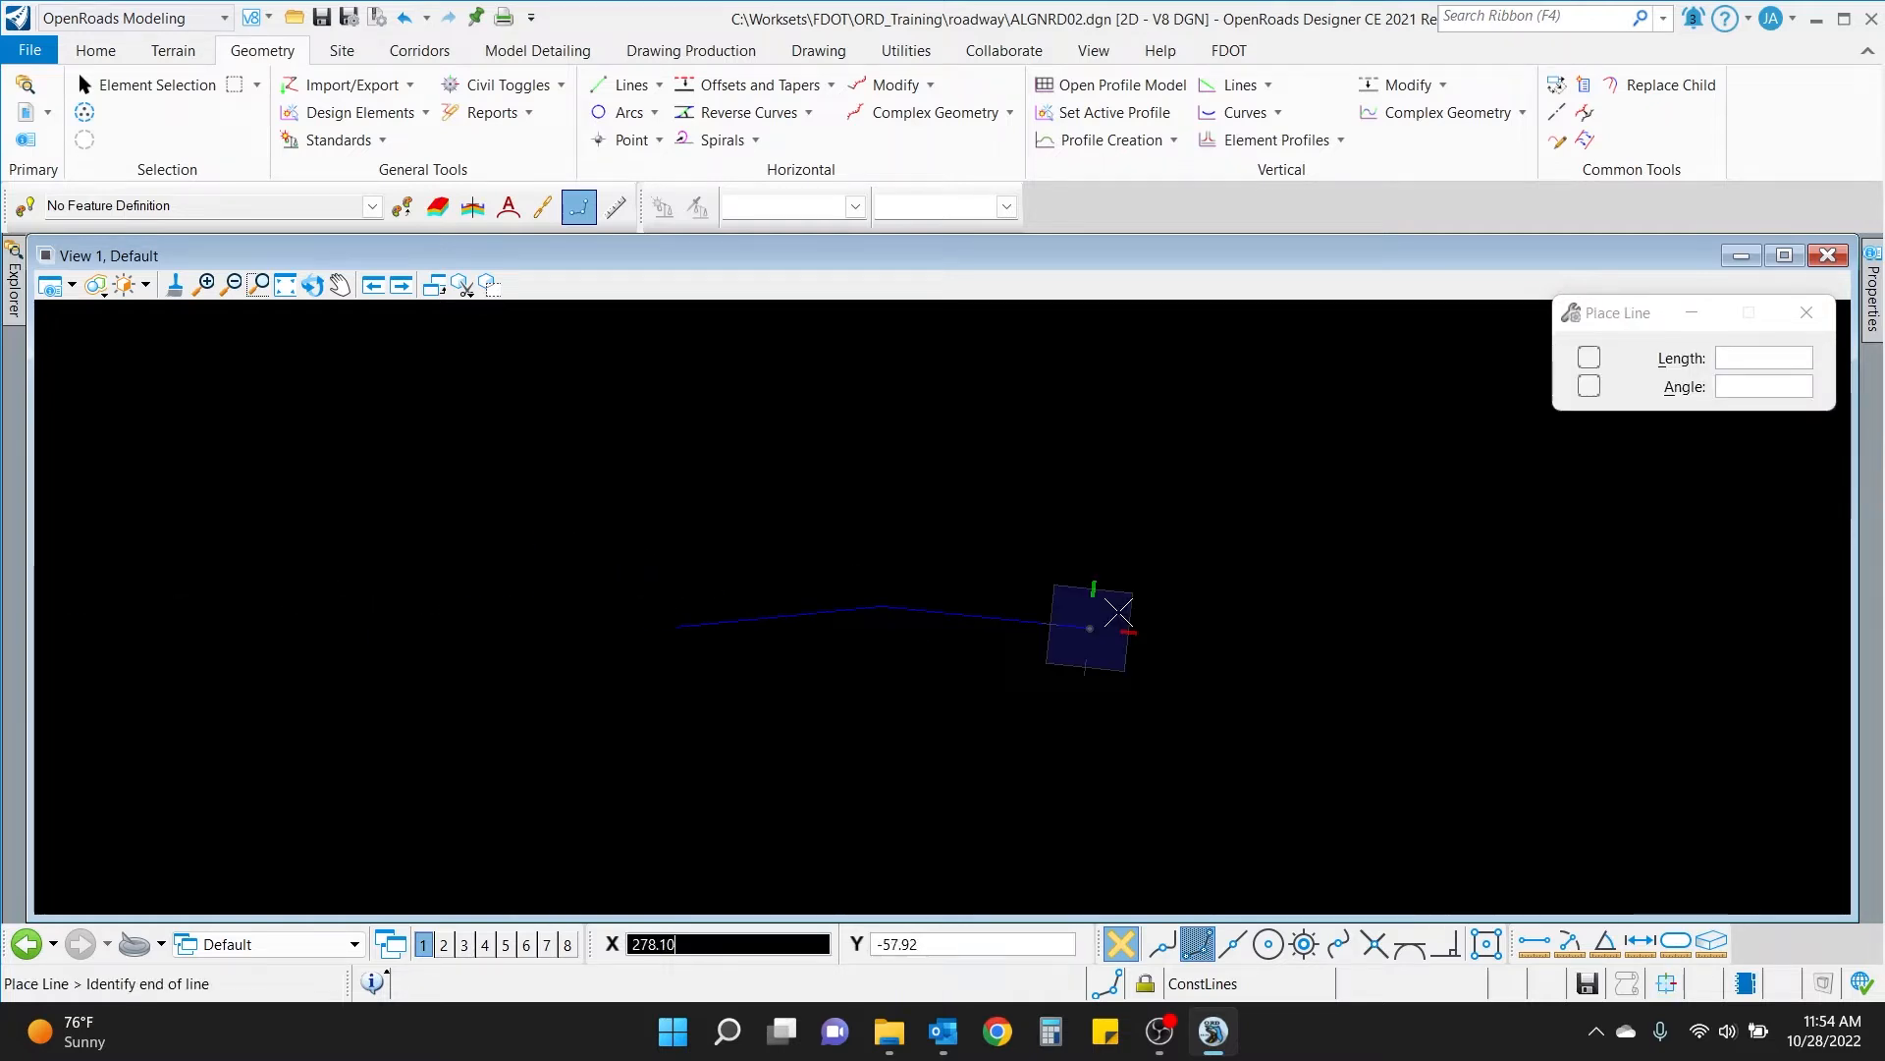
{"action": "left_click", "coordinate": [1273, 612]}
{"action": "right_click", "coordinate": [1334, 598]}
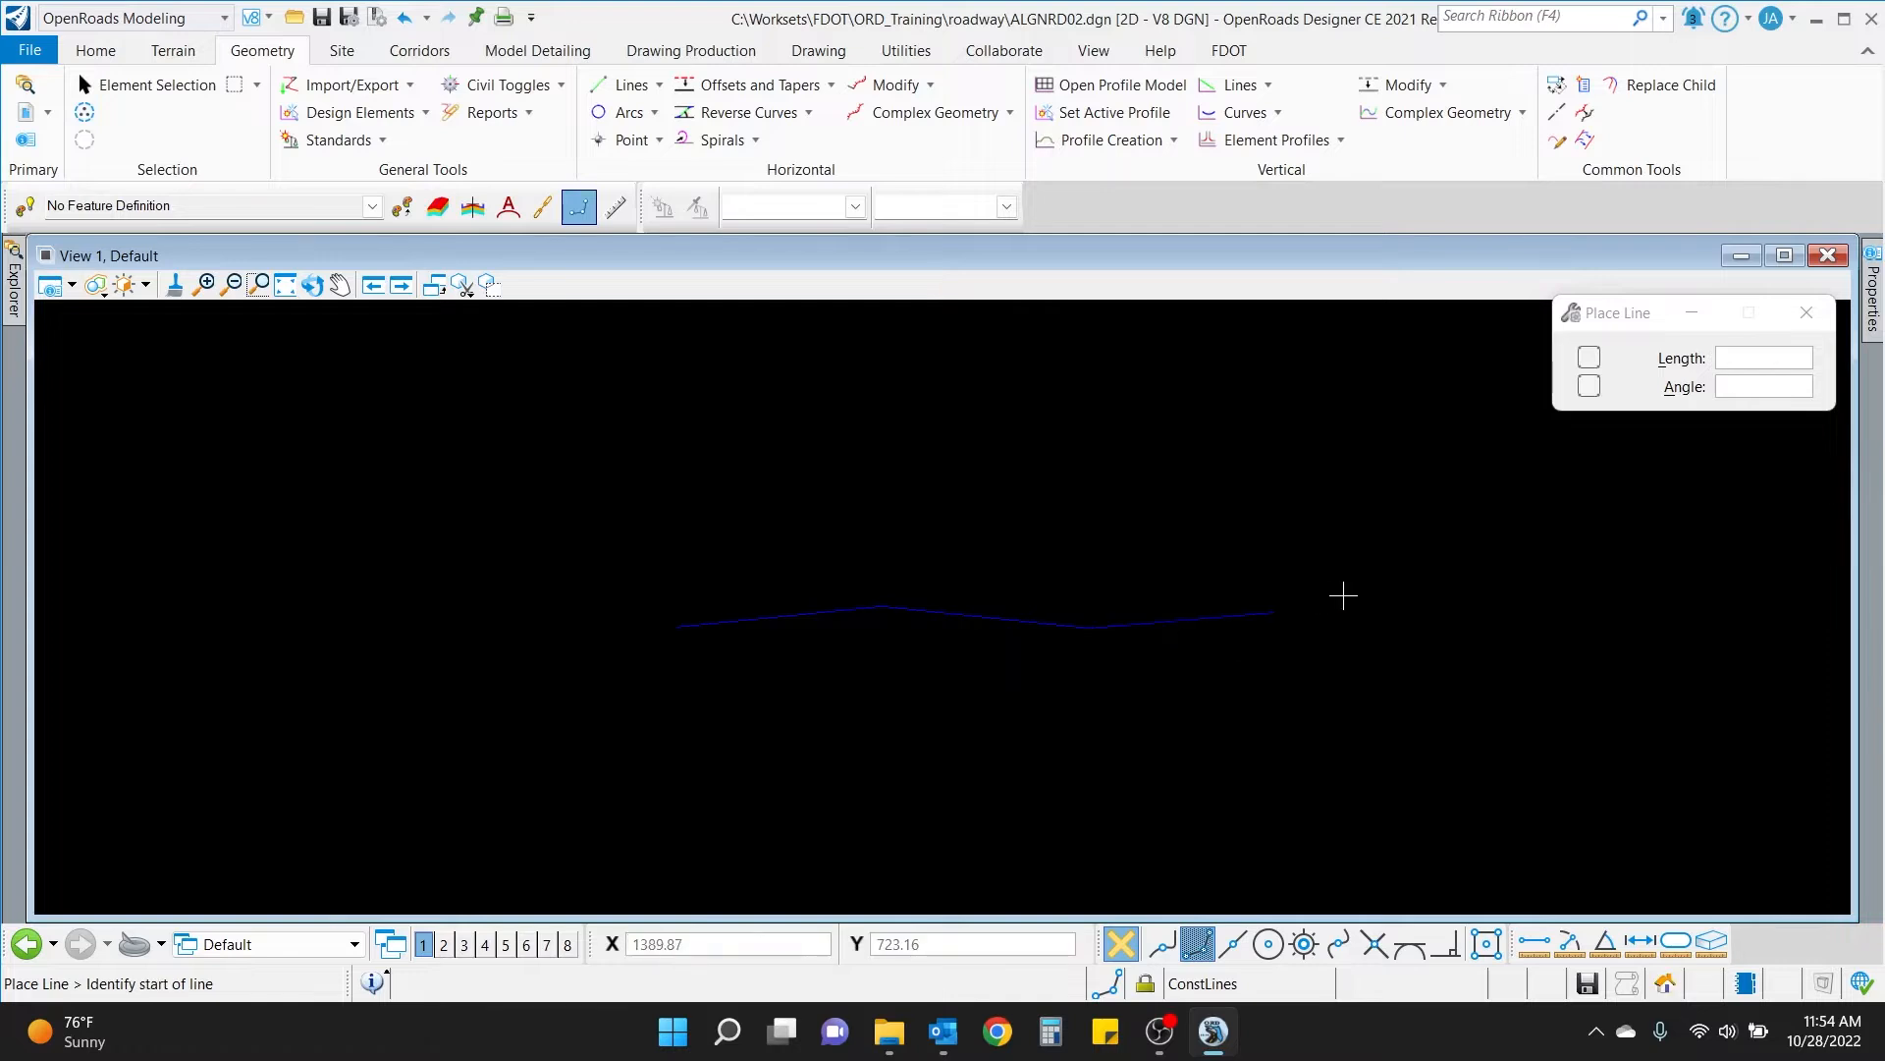
{"action": "key", "text": "Escape"}
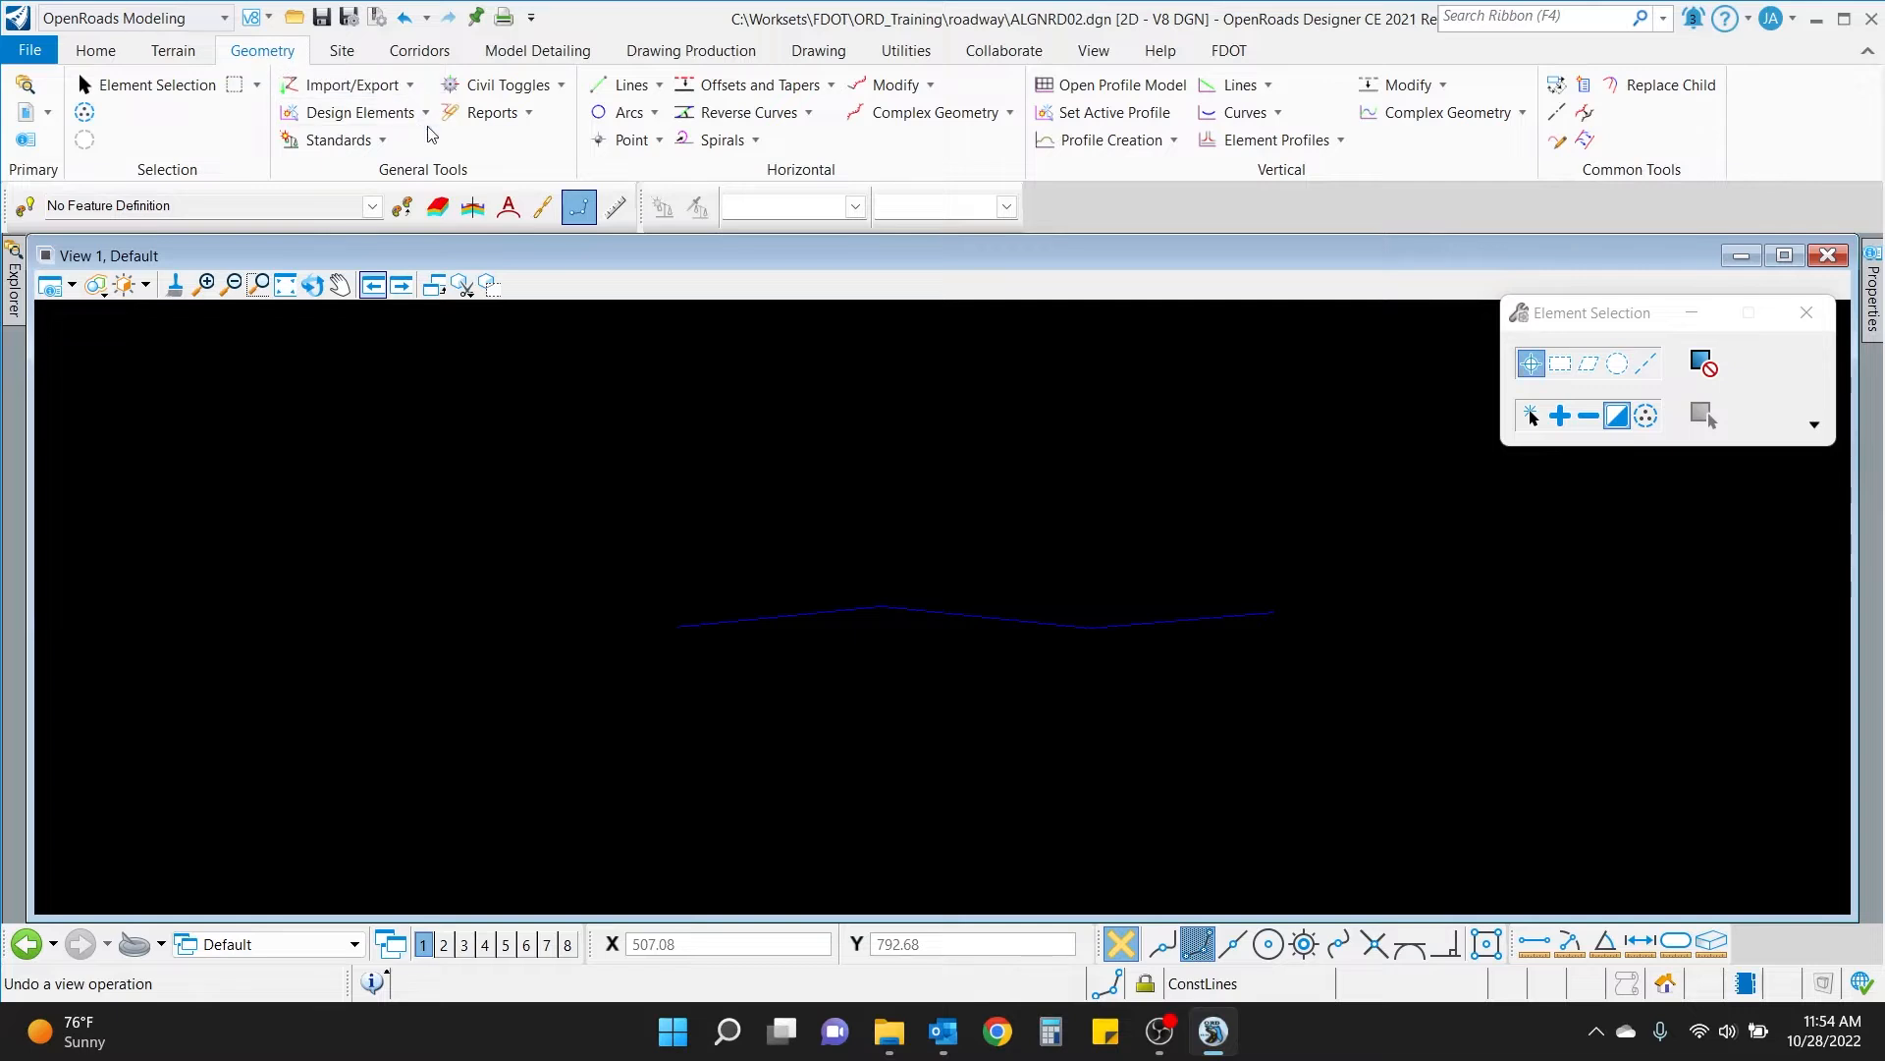
{"action": "left_click", "coordinate": [383, 141]}
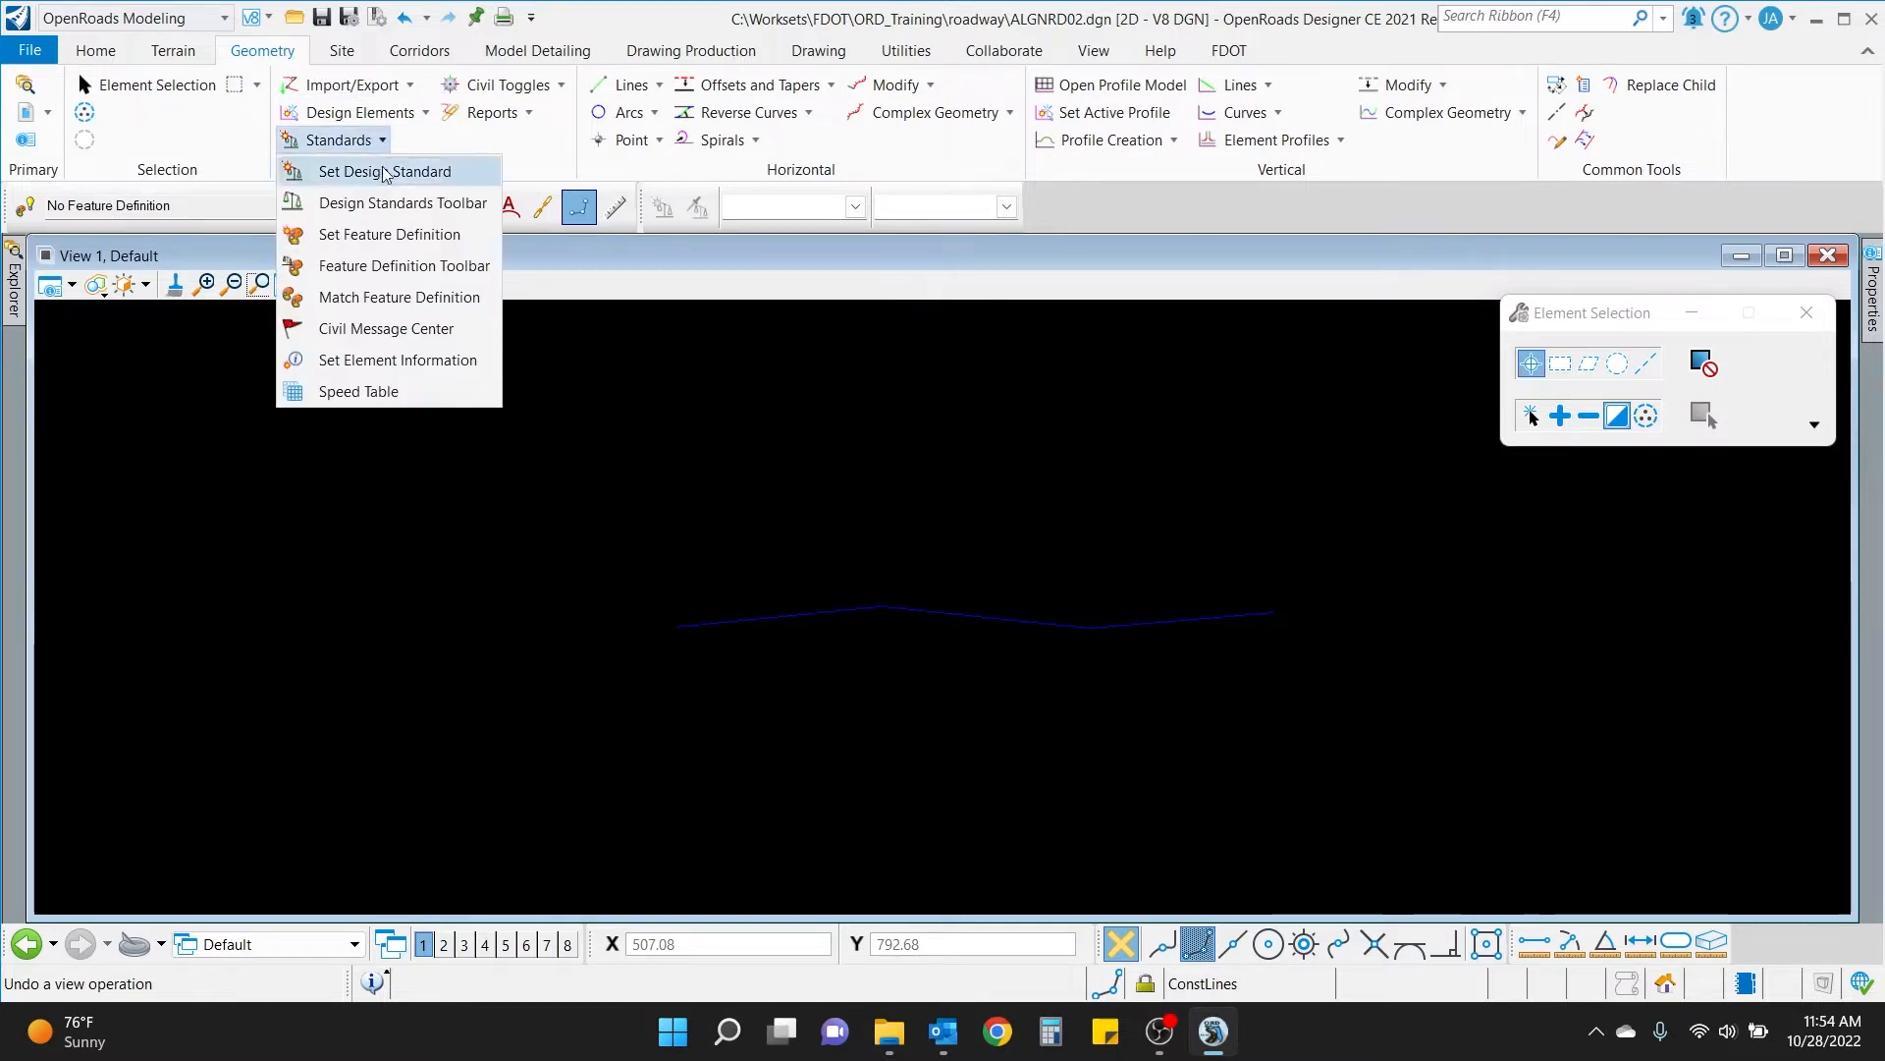
{"action": "left_click", "coordinate": [420, 242]}
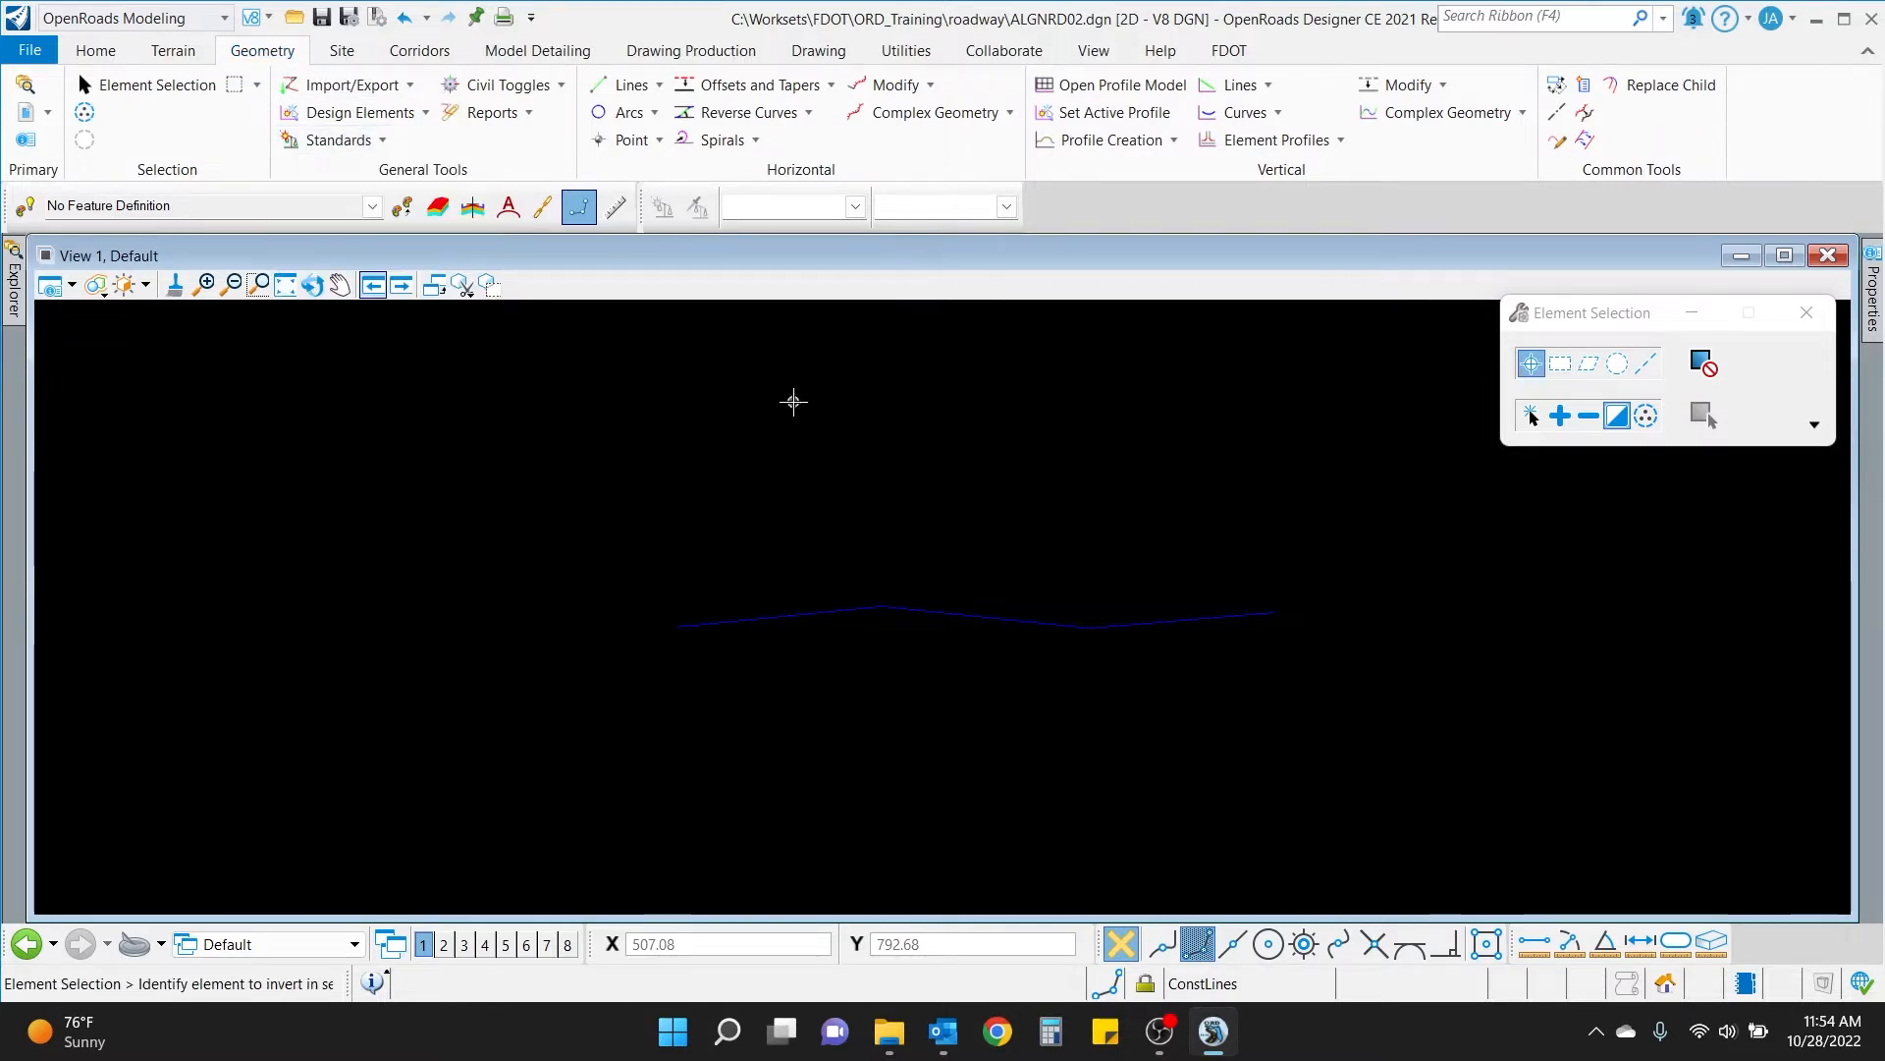
Combine the three connected lines into one complex element with the Automatic method, feature definition Baseline and name BL1.
{"action": "scroll", "coordinate": [841, 602], "scroll_direction": "up", "scroll_amount": 2}
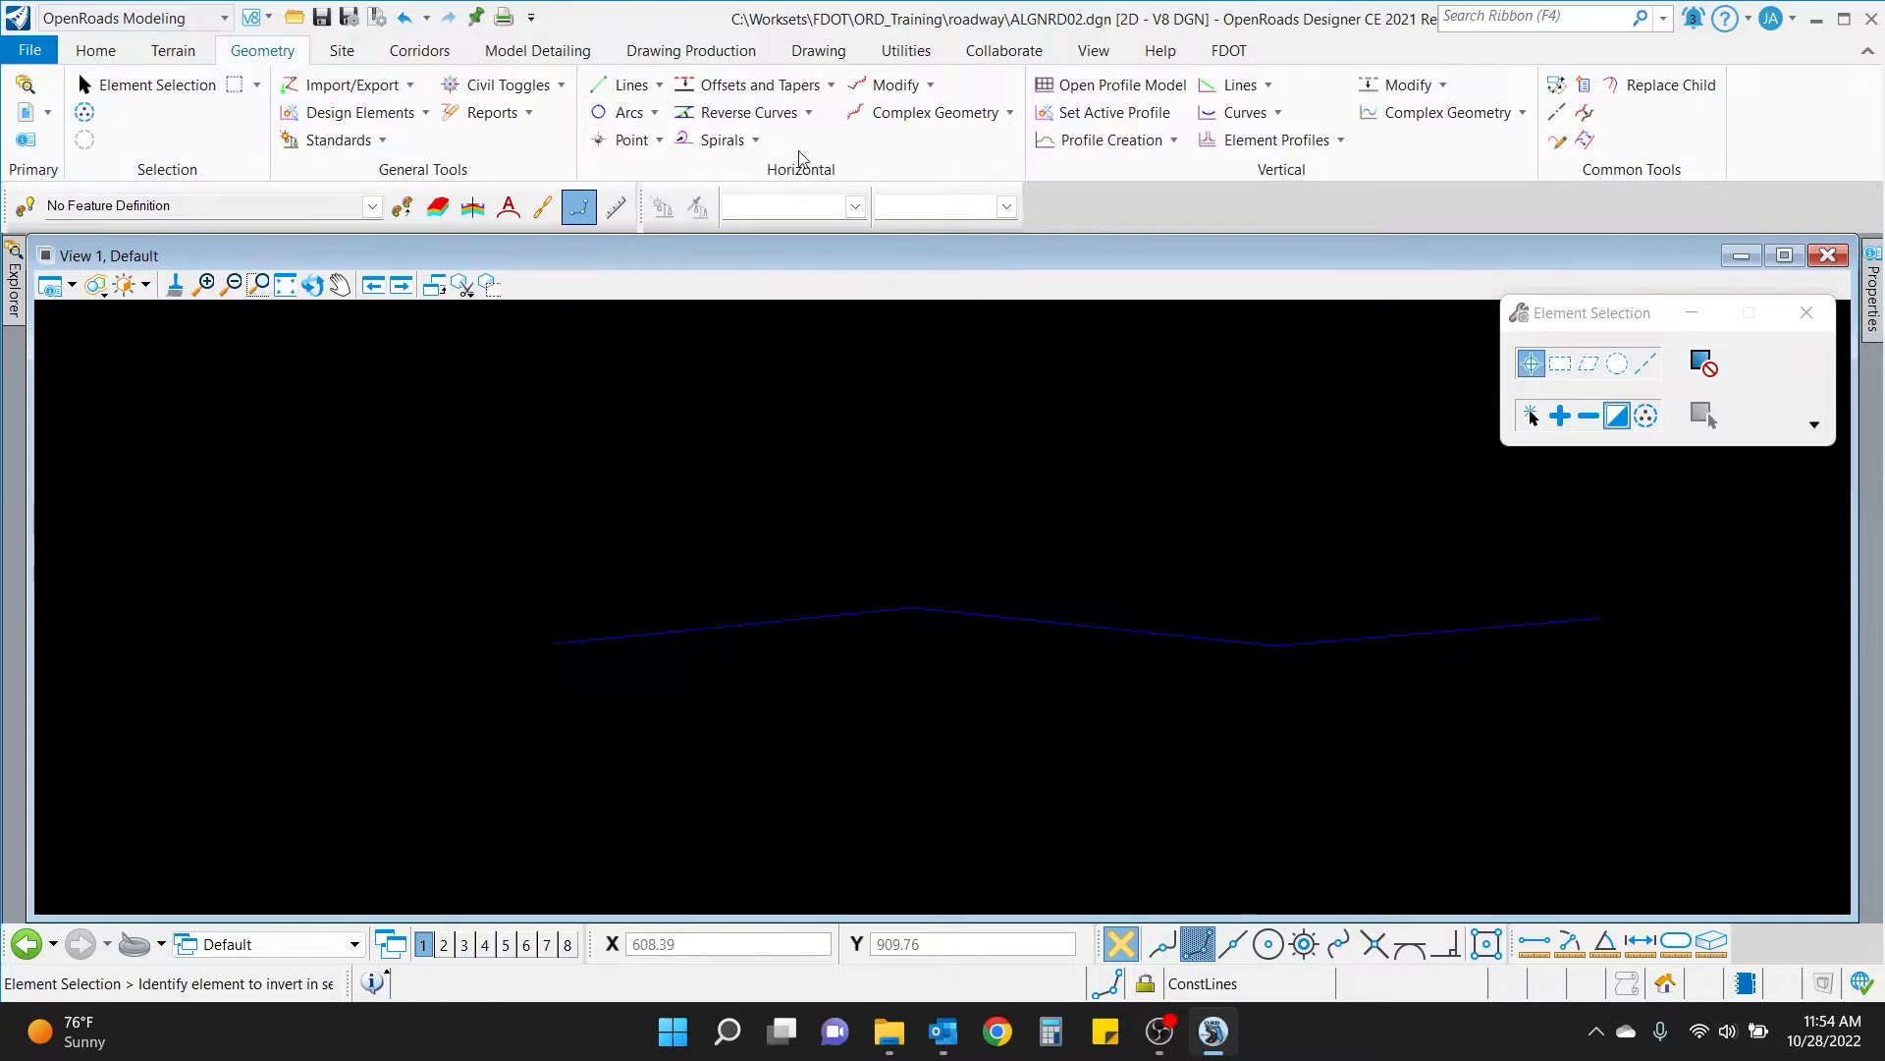
{"action": "left_click", "coordinate": [1010, 114]}
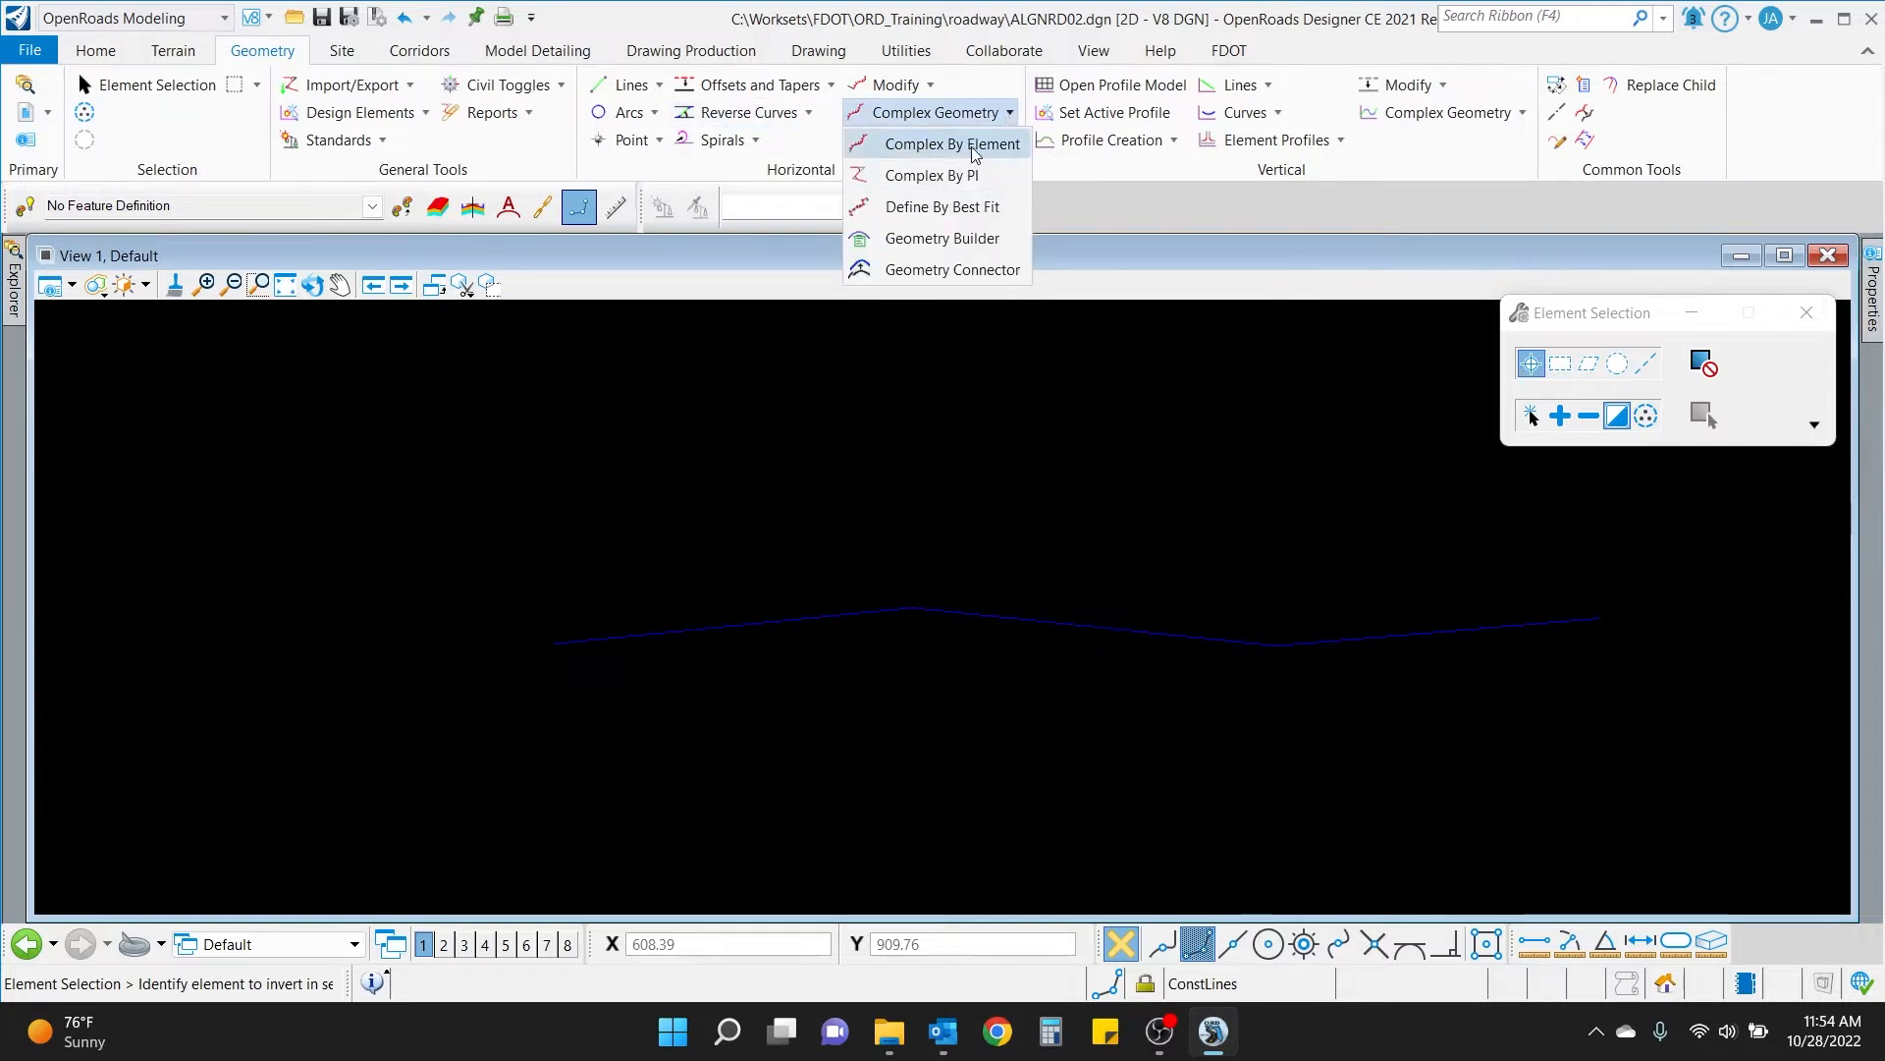
{"action": "left_click", "coordinate": [970, 146]}
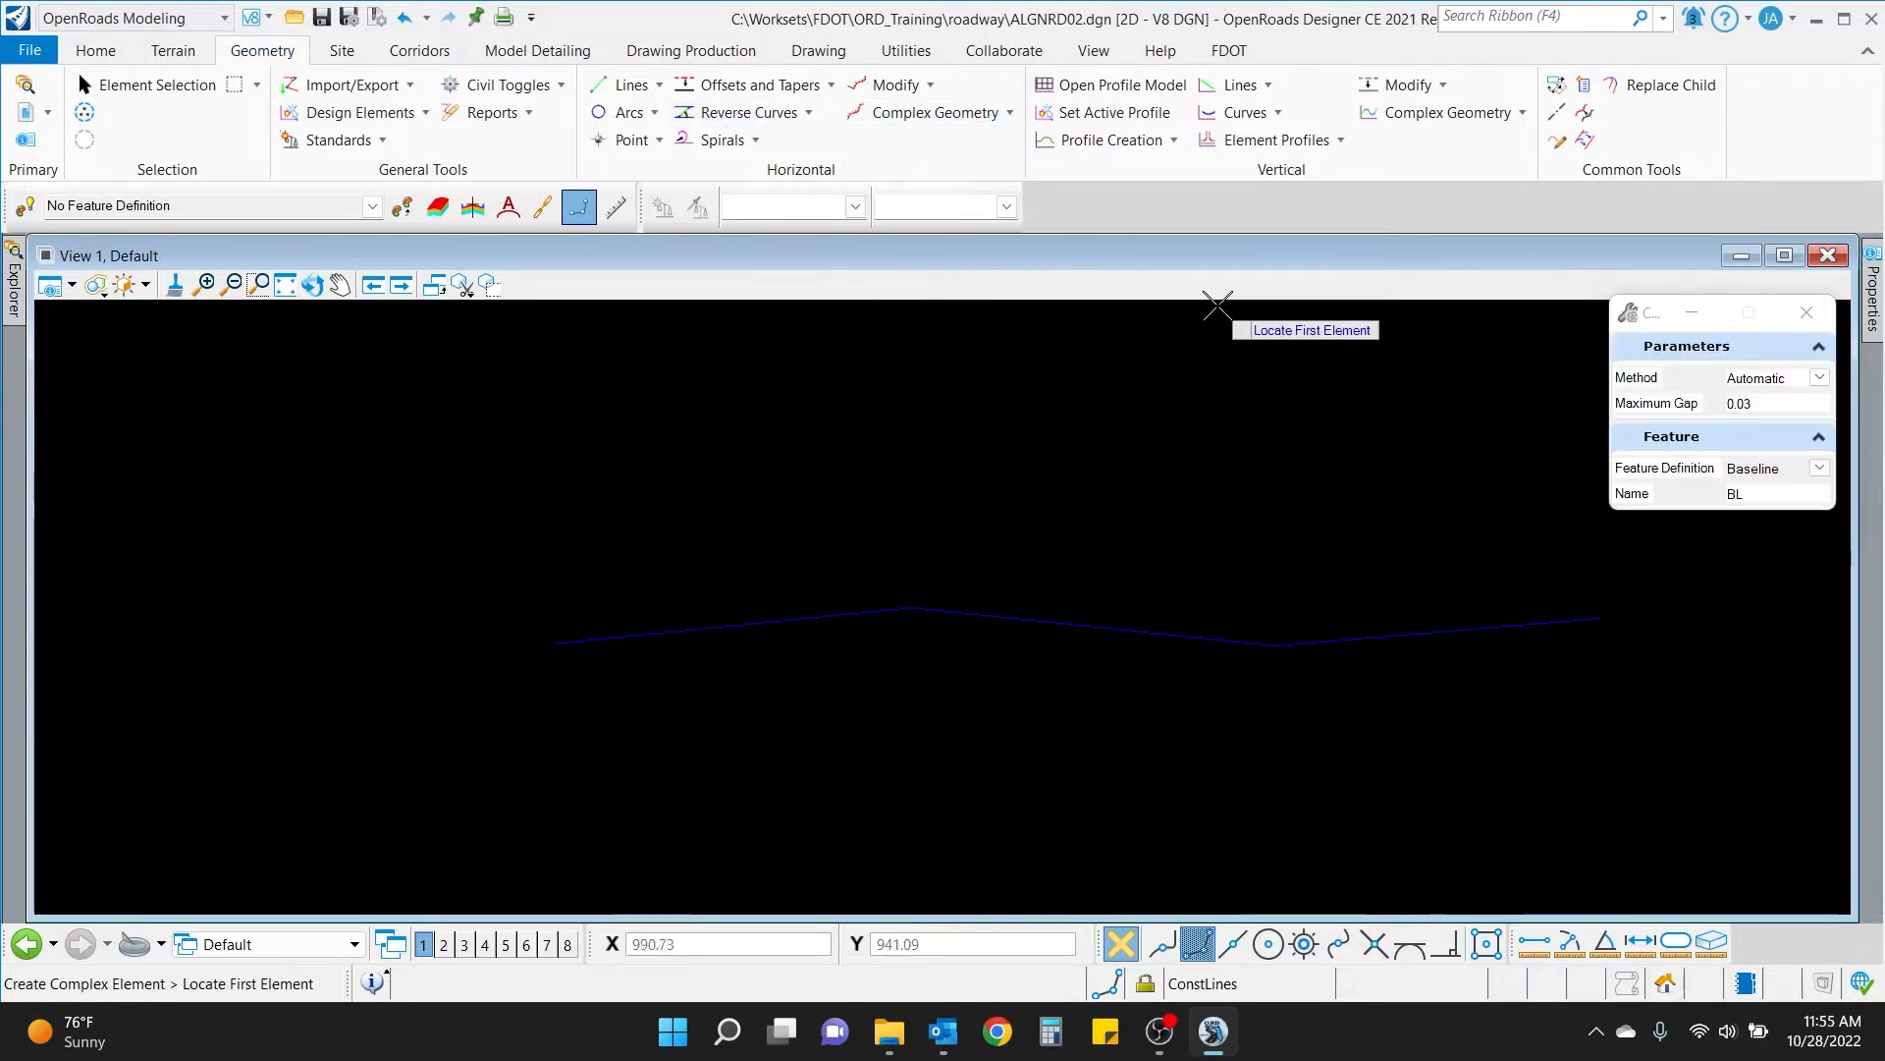
{"action": "left_click", "coordinate": [1820, 378]}
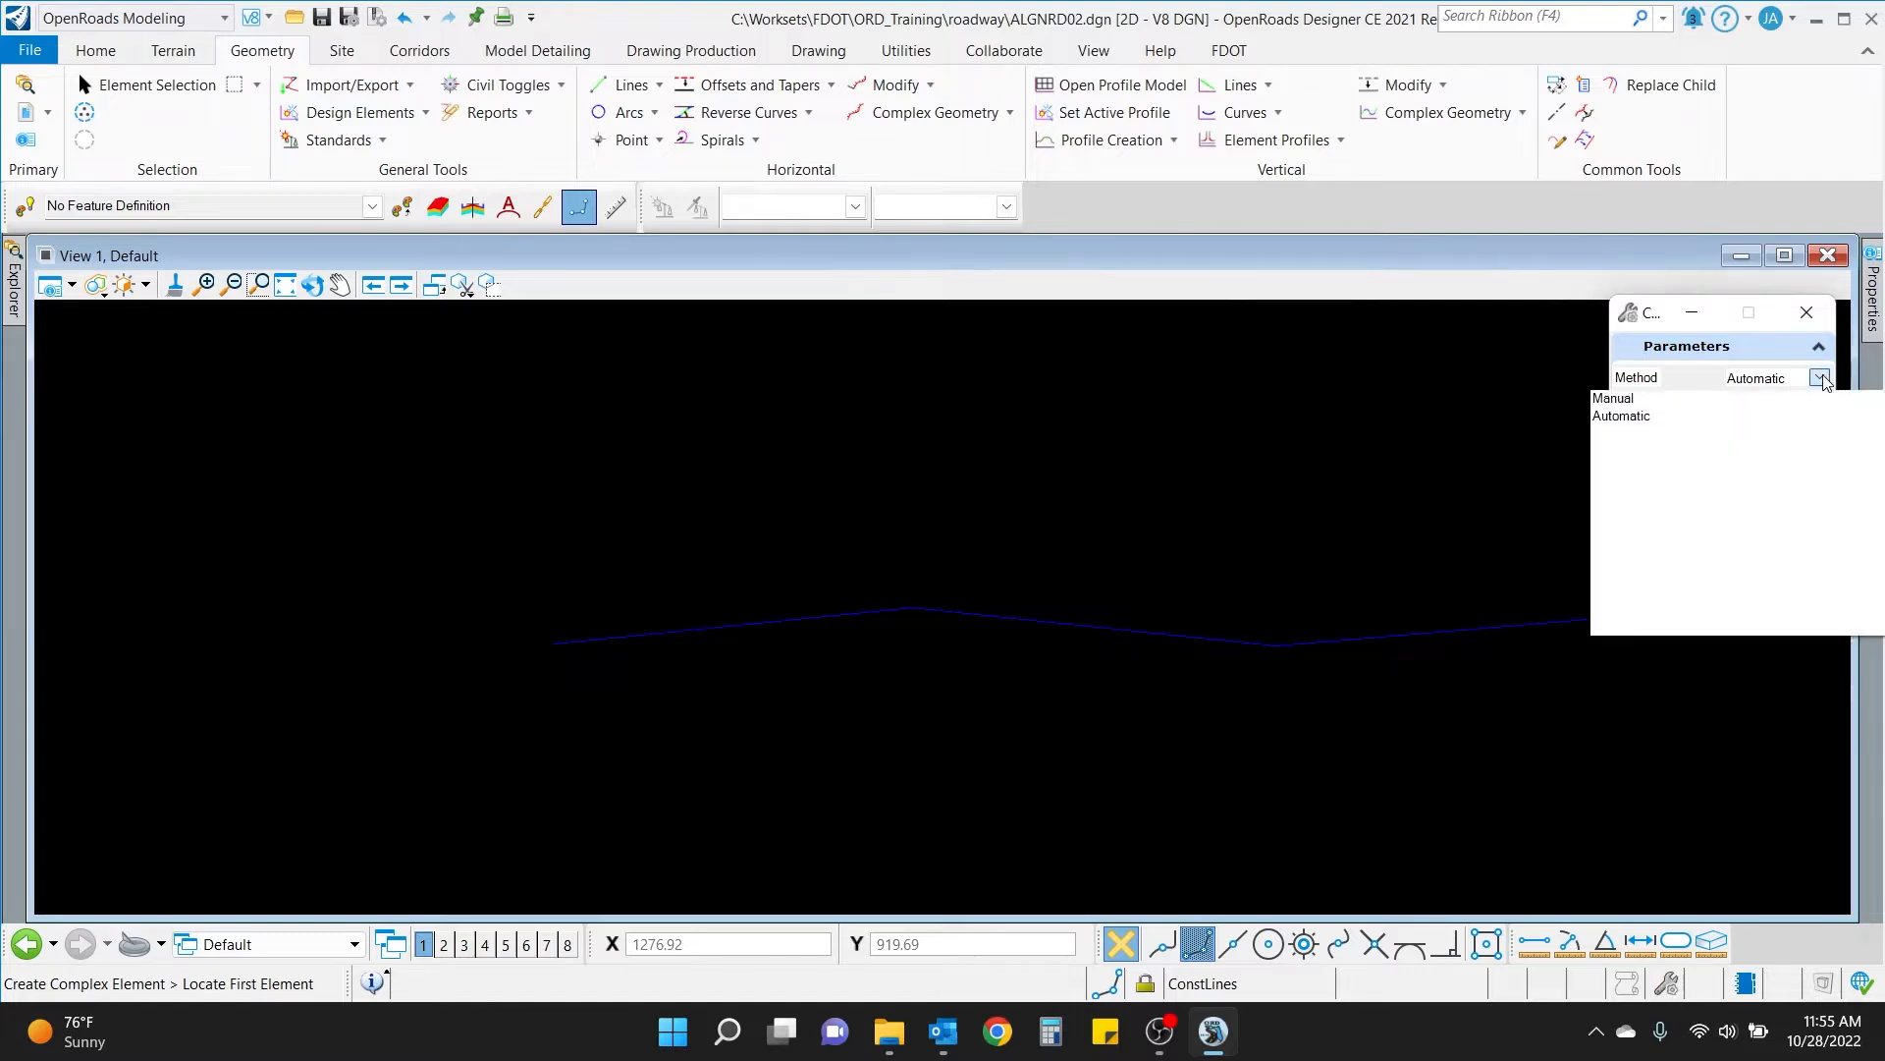
{"action": "left_click", "coordinate": [1646, 356]}
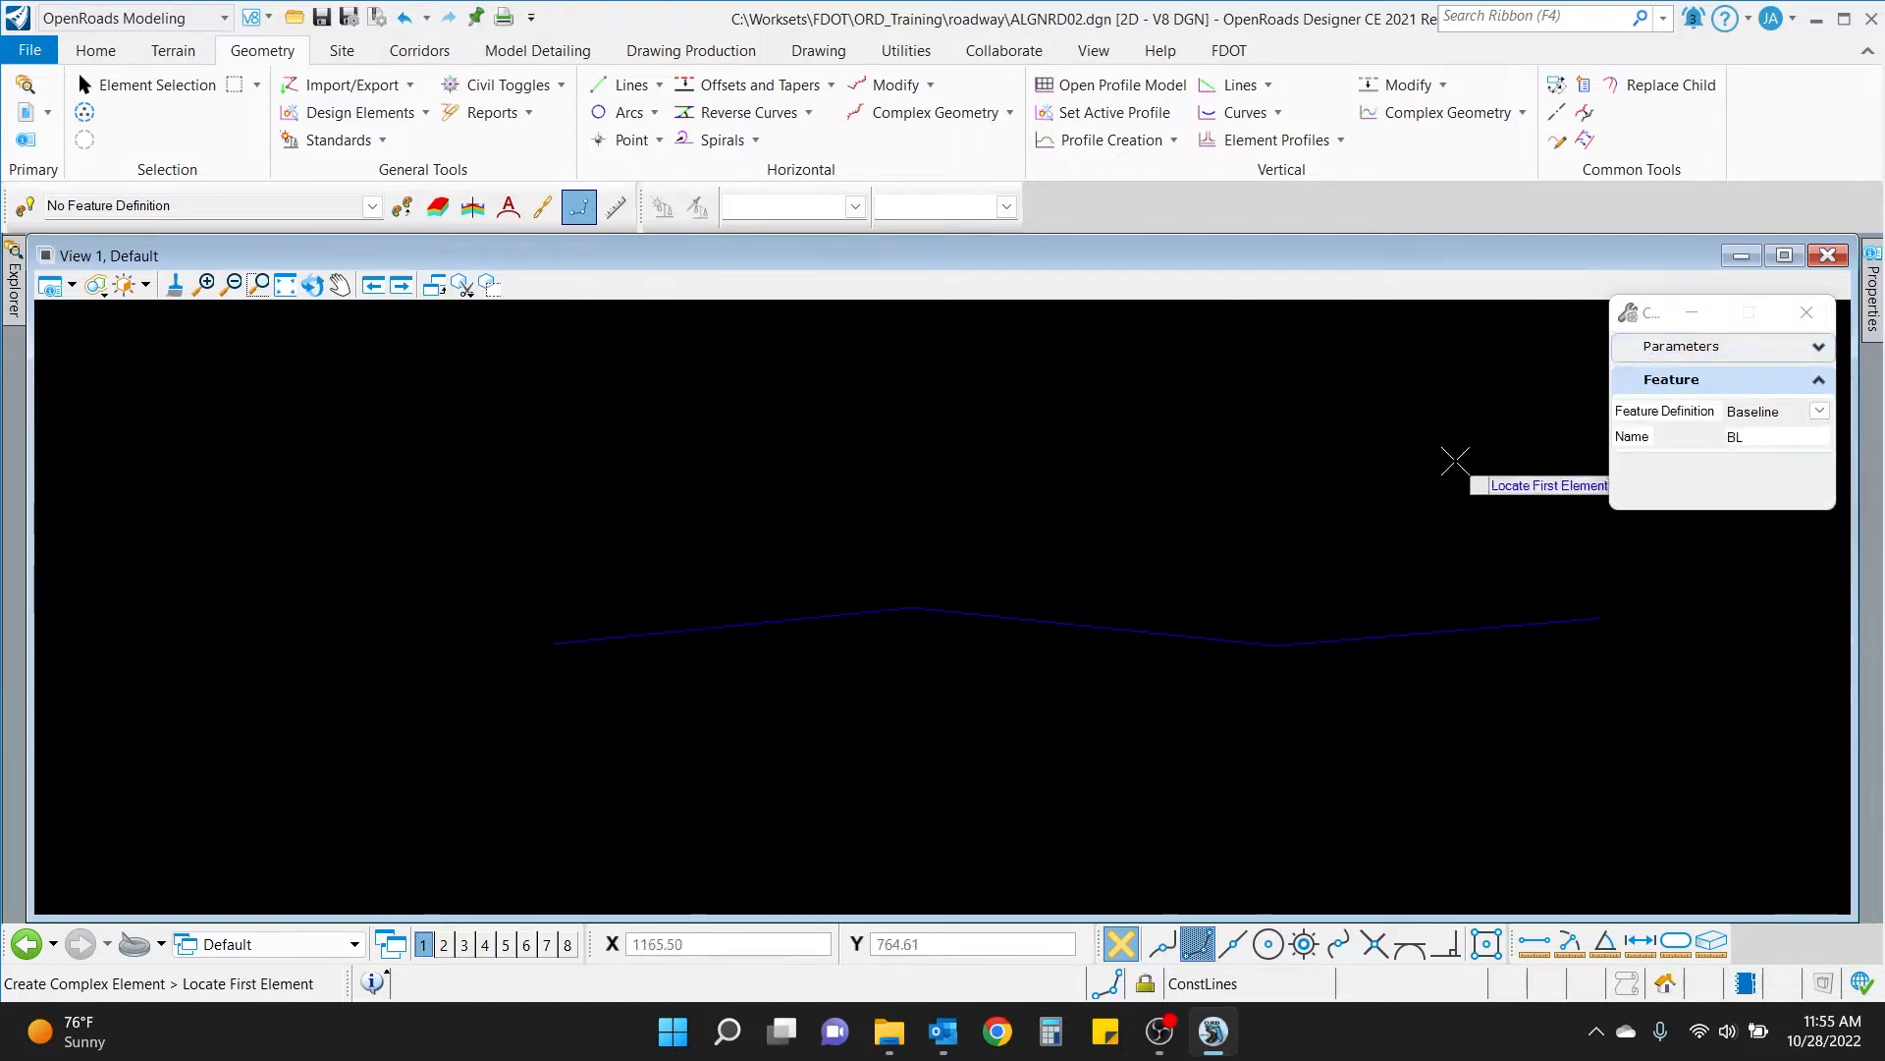
{"action": "left_click", "coordinate": [1820, 413]}
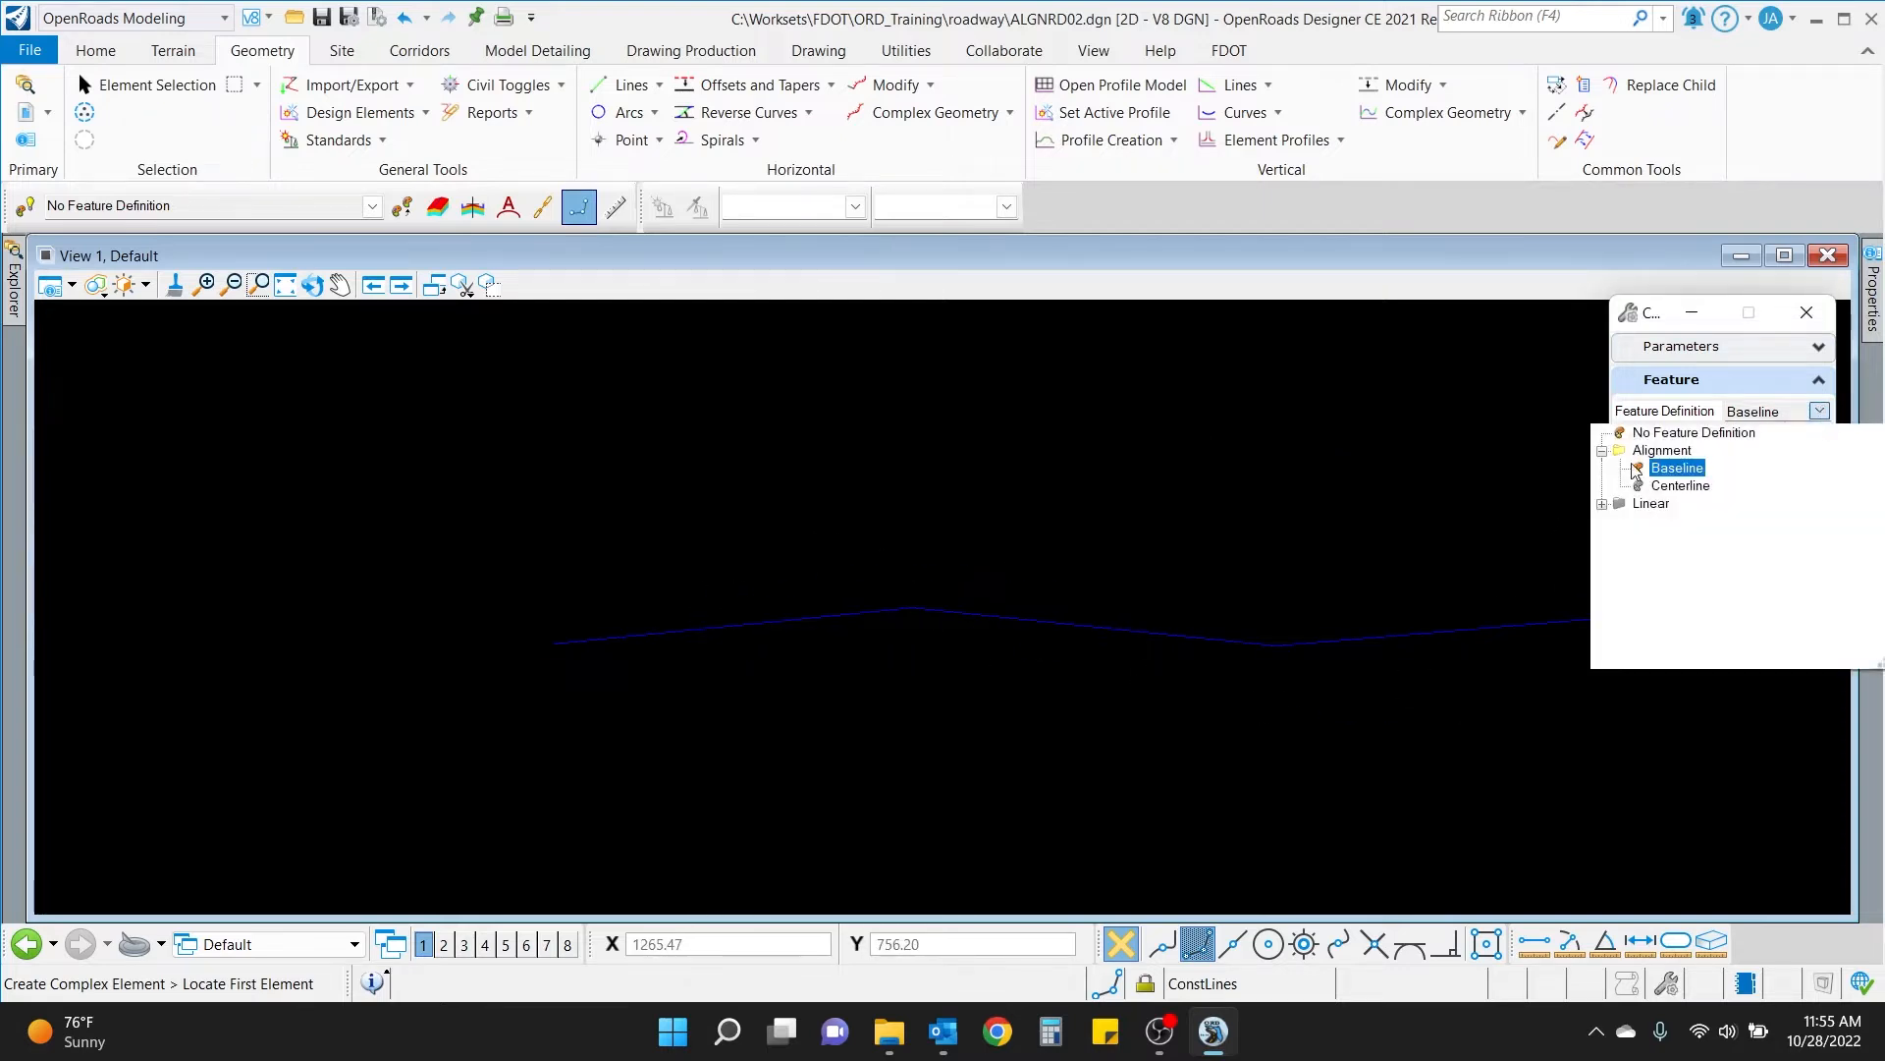
{"action": "left_click", "coordinate": [1679, 468]}
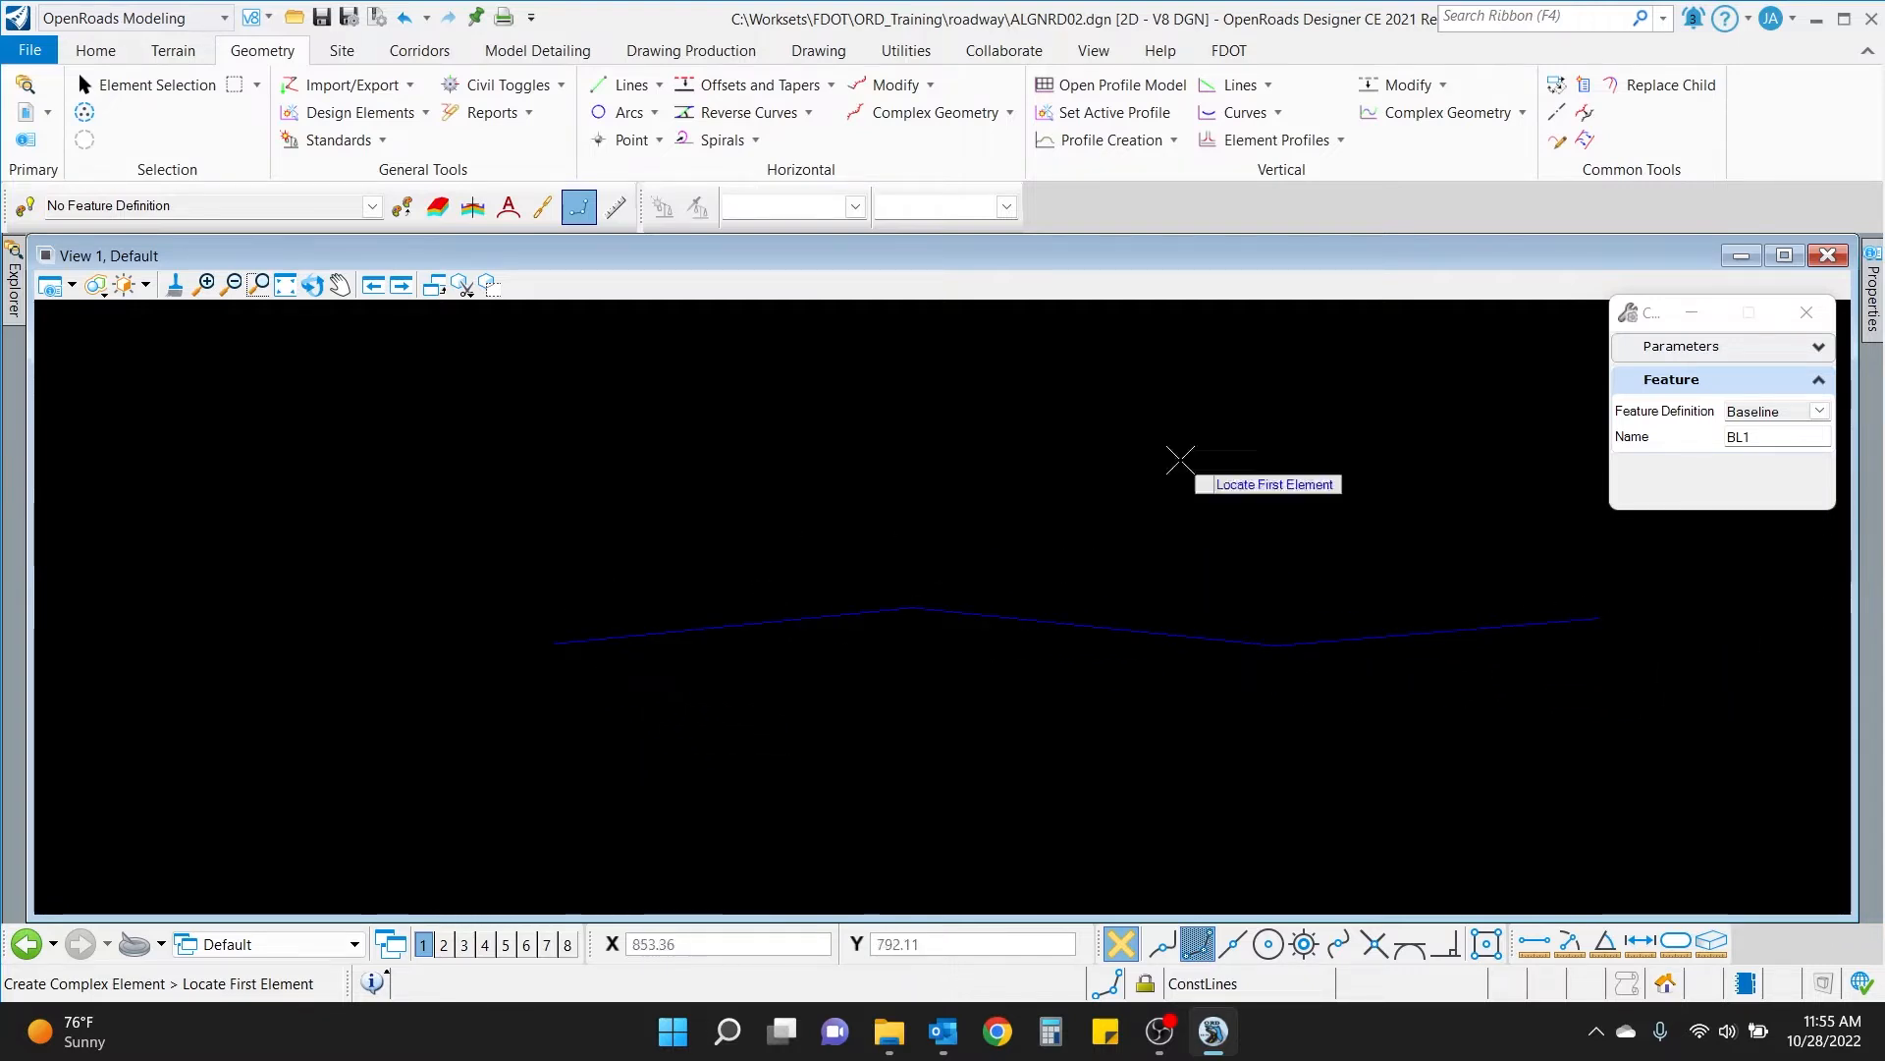
{"action": "left_click", "coordinate": [1723, 348]}
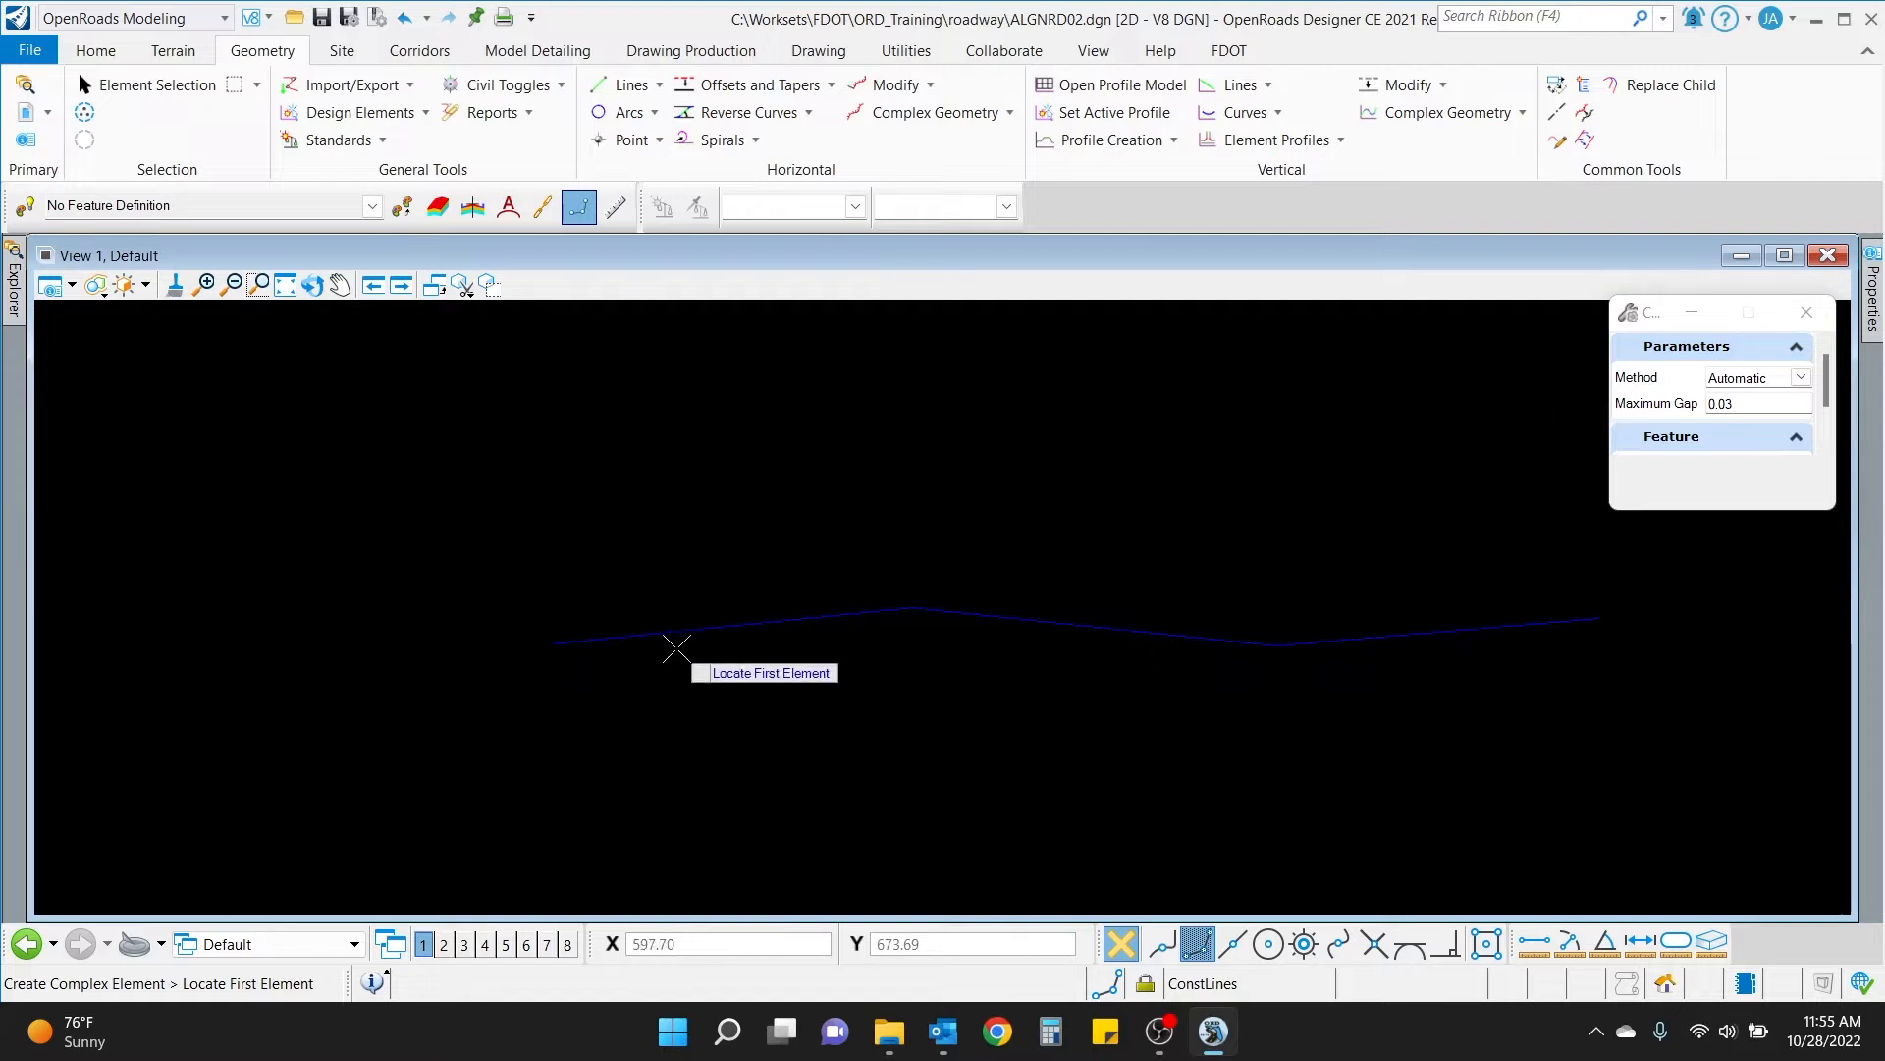
{"action": "left_click", "coordinate": [575, 644]}
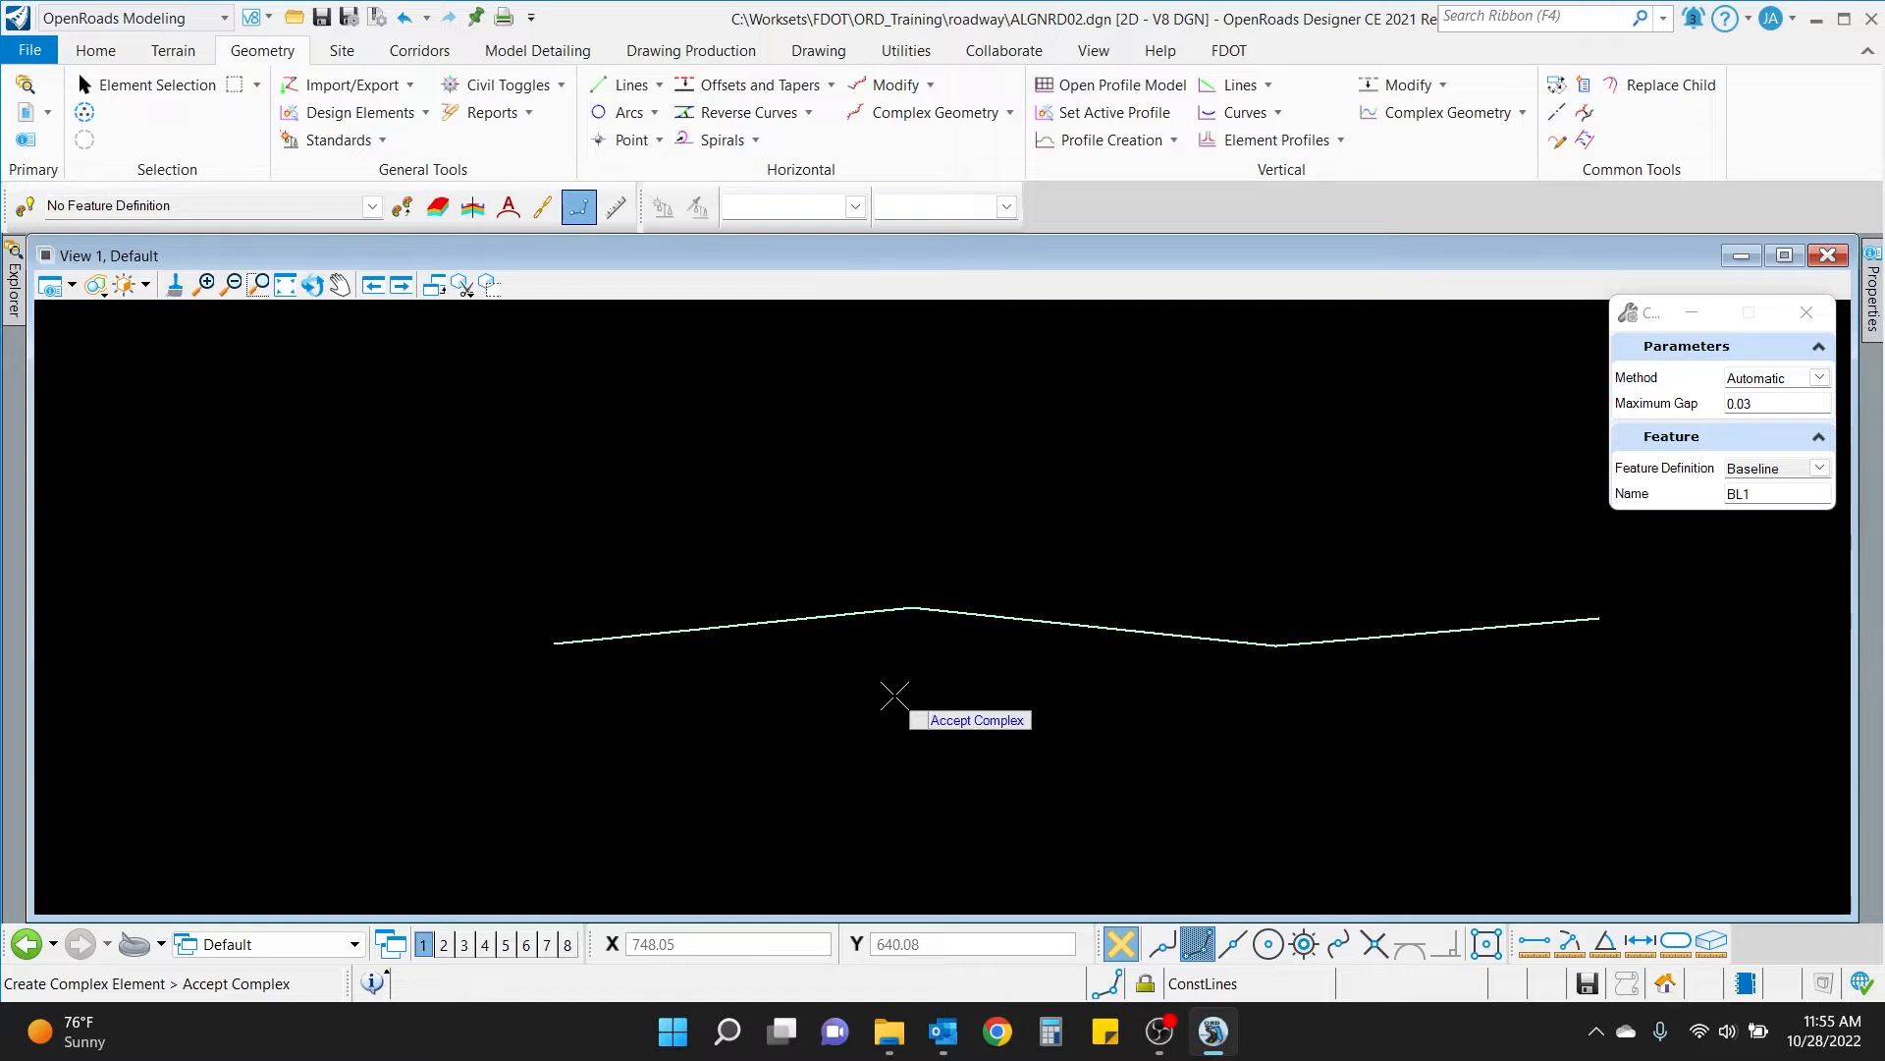
{"action": "left_click", "coordinate": [894, 695]}
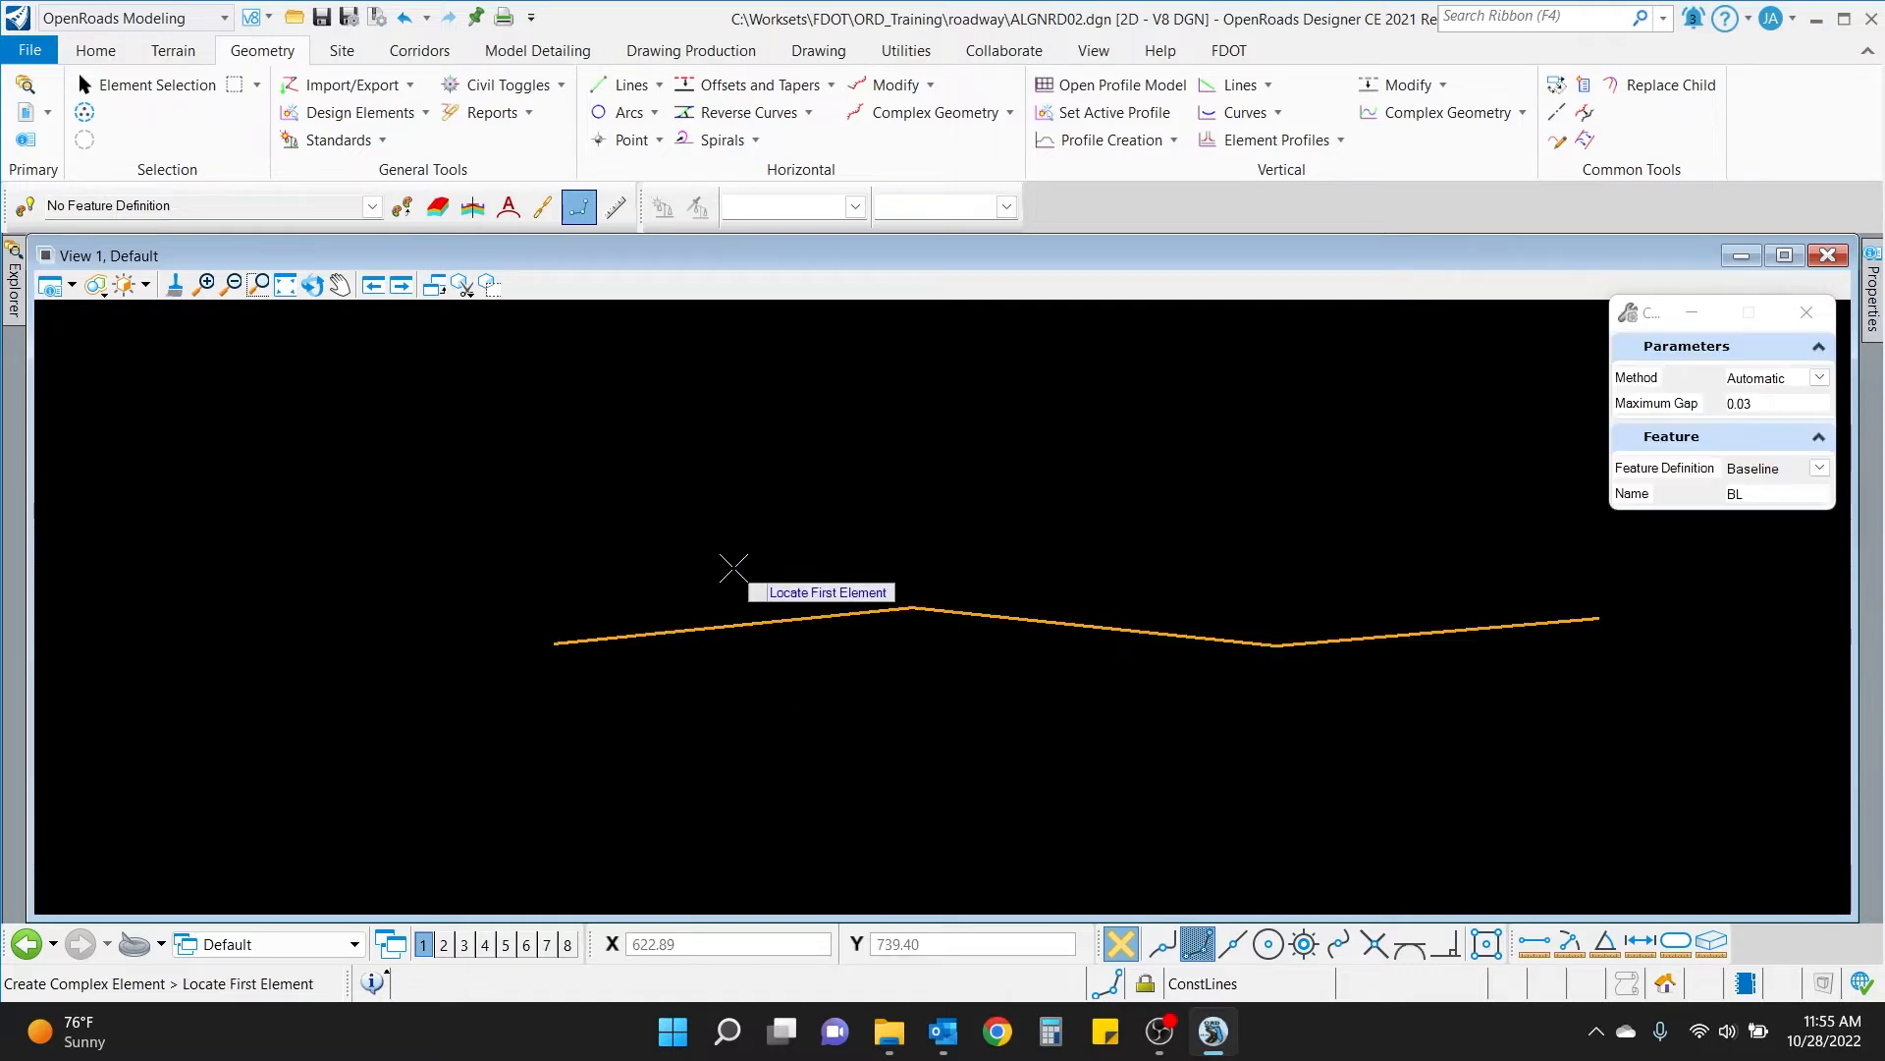
{"action": "key", "text": "Escape"}
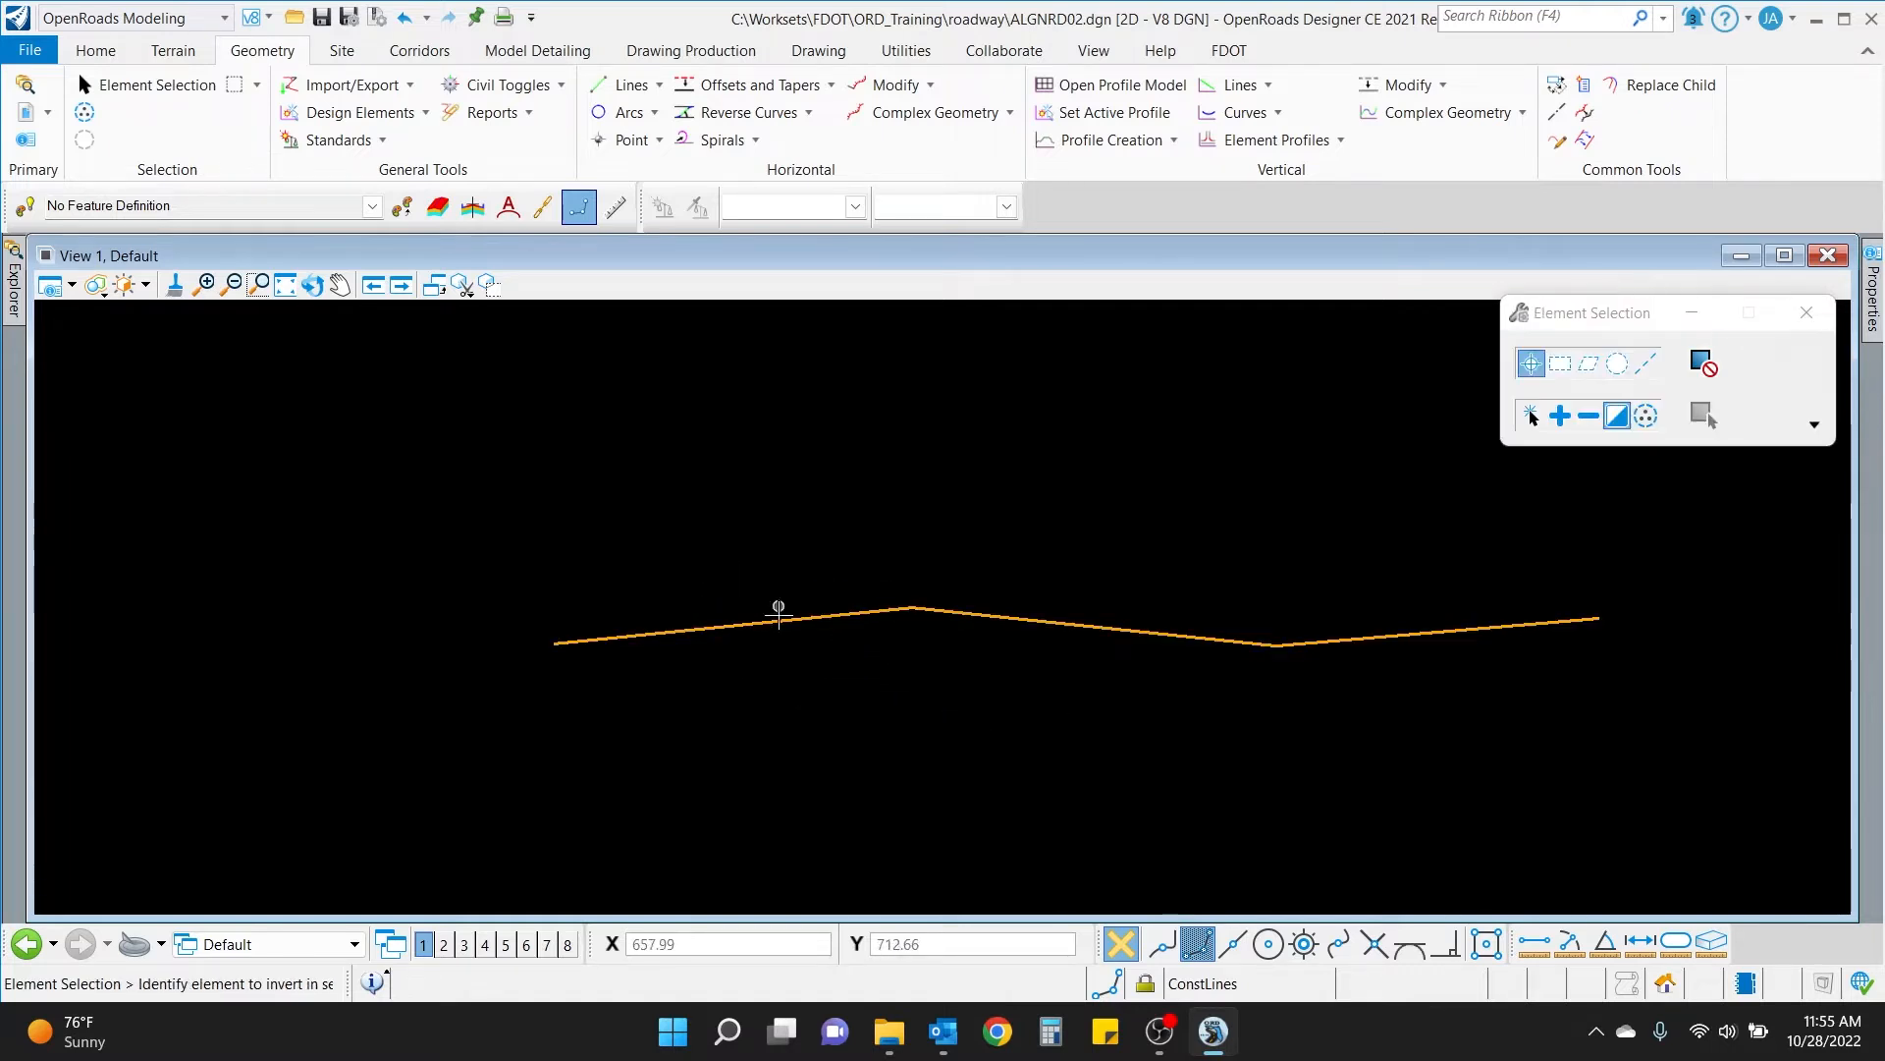
Examine the complex element's name, feature and level, and check its extent by selecting and deselecting it.
{"action": "mouse_move", "coordinate": [780, 618]}
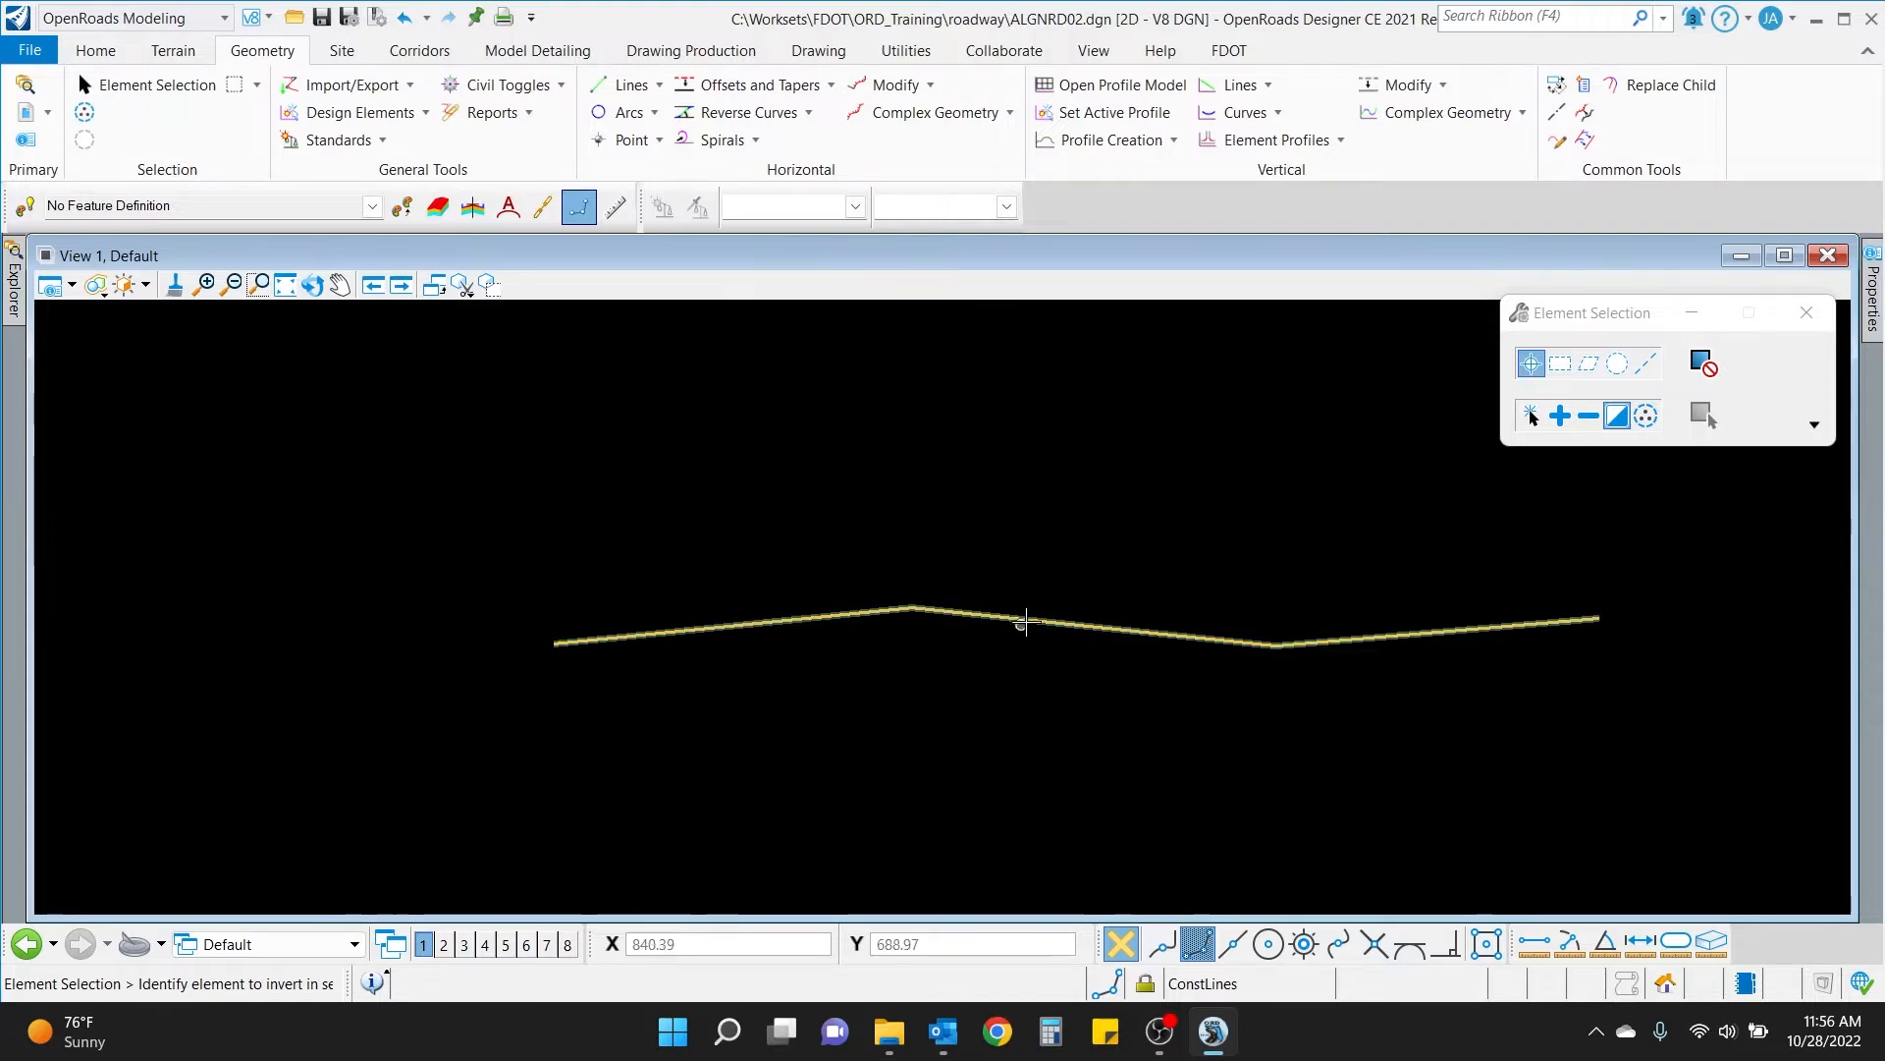
{"action": "mouse_move", "coordinate": [1027, 619]}
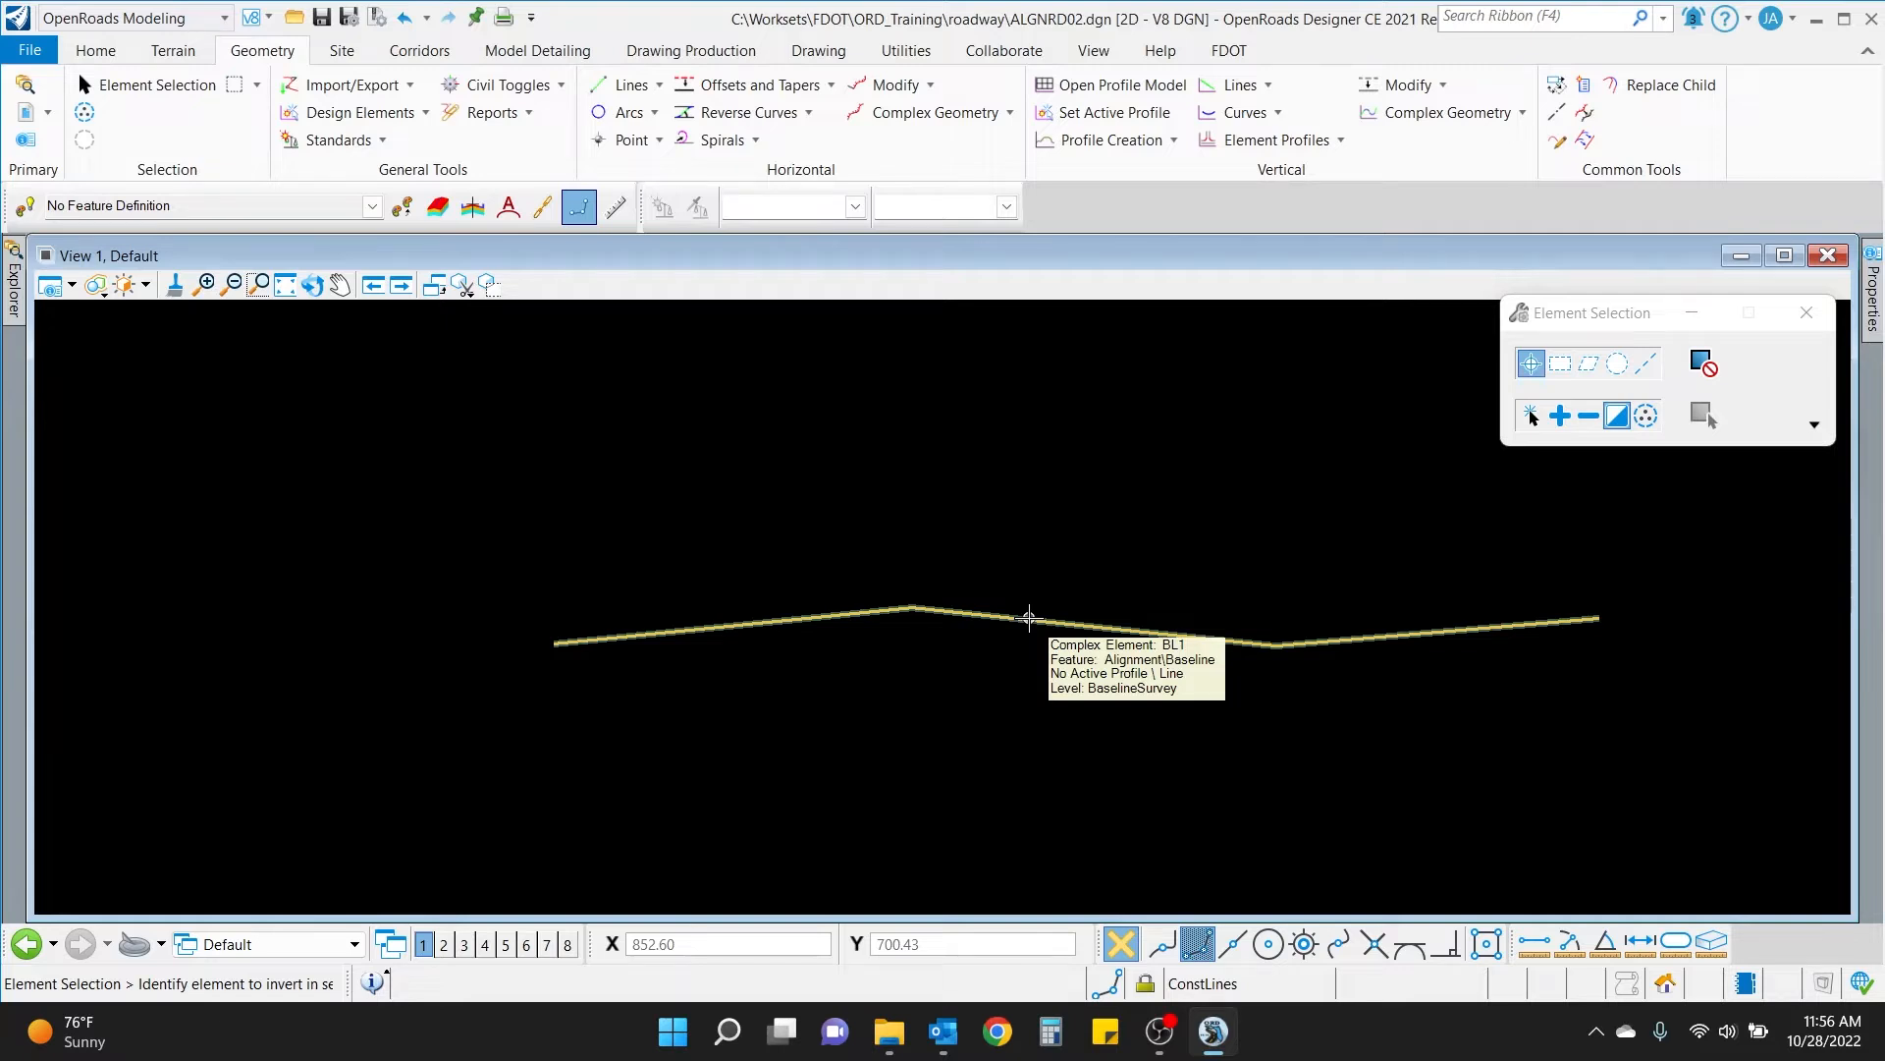
{"action": "left_click", "coordinate": [1028, 617]}
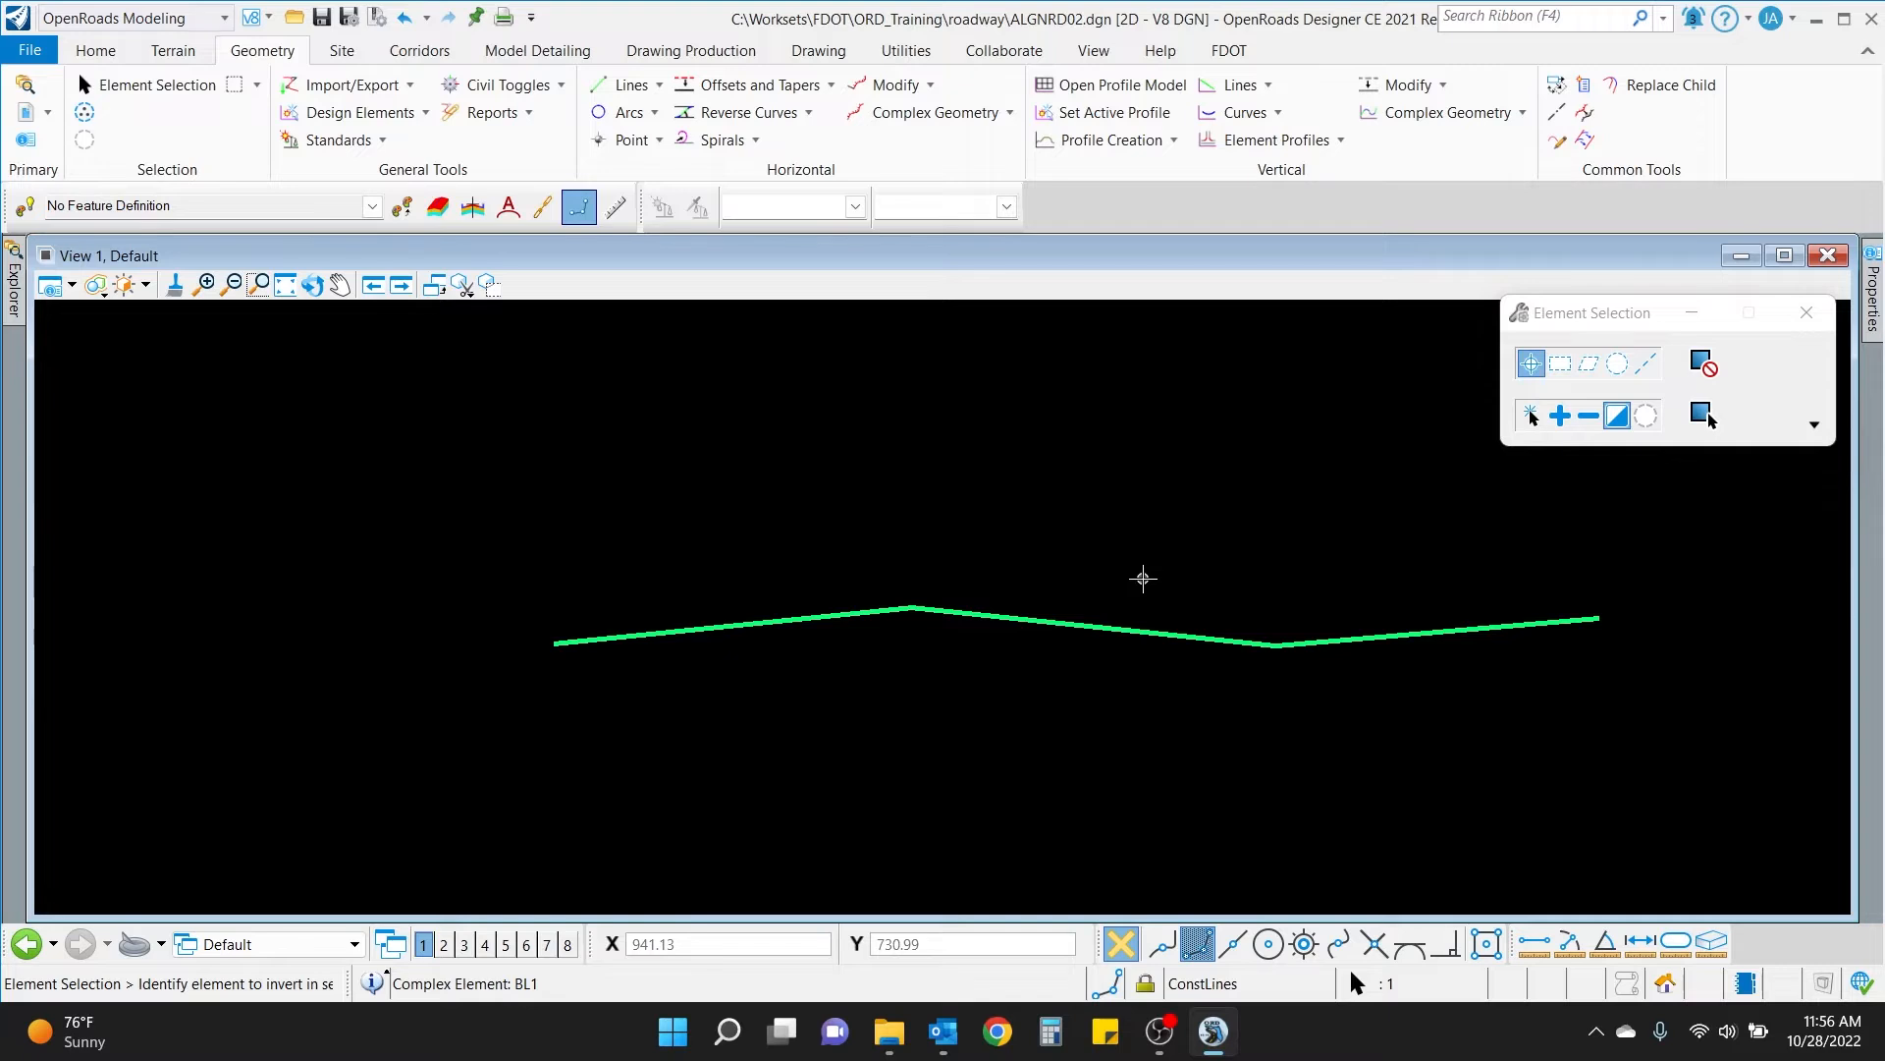
{"action": "left_click", "coordinate": [1143, 578]}
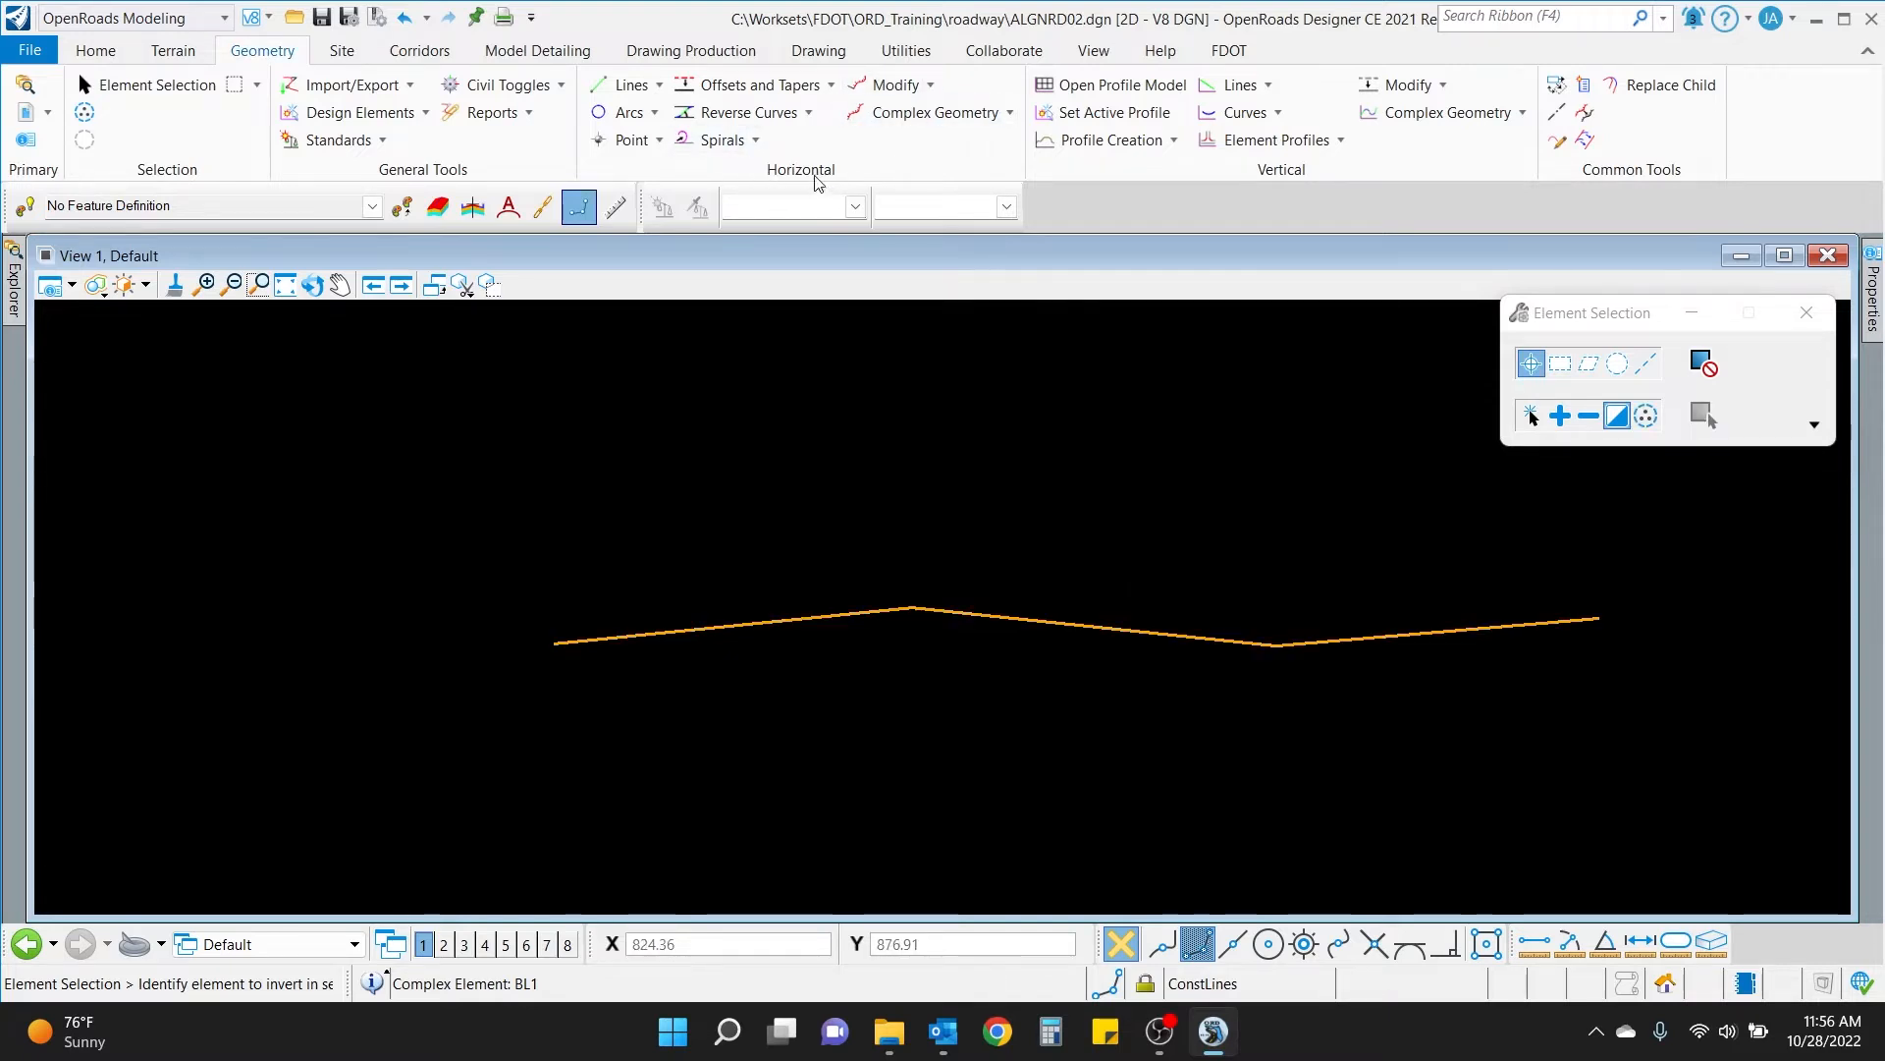
Assign start station 10+00.00 to the baseline at start distance 0+00.00, its west end, and check the station by selecting the baseline.
{"action": "left_click", "coordinate": [933, 86]}
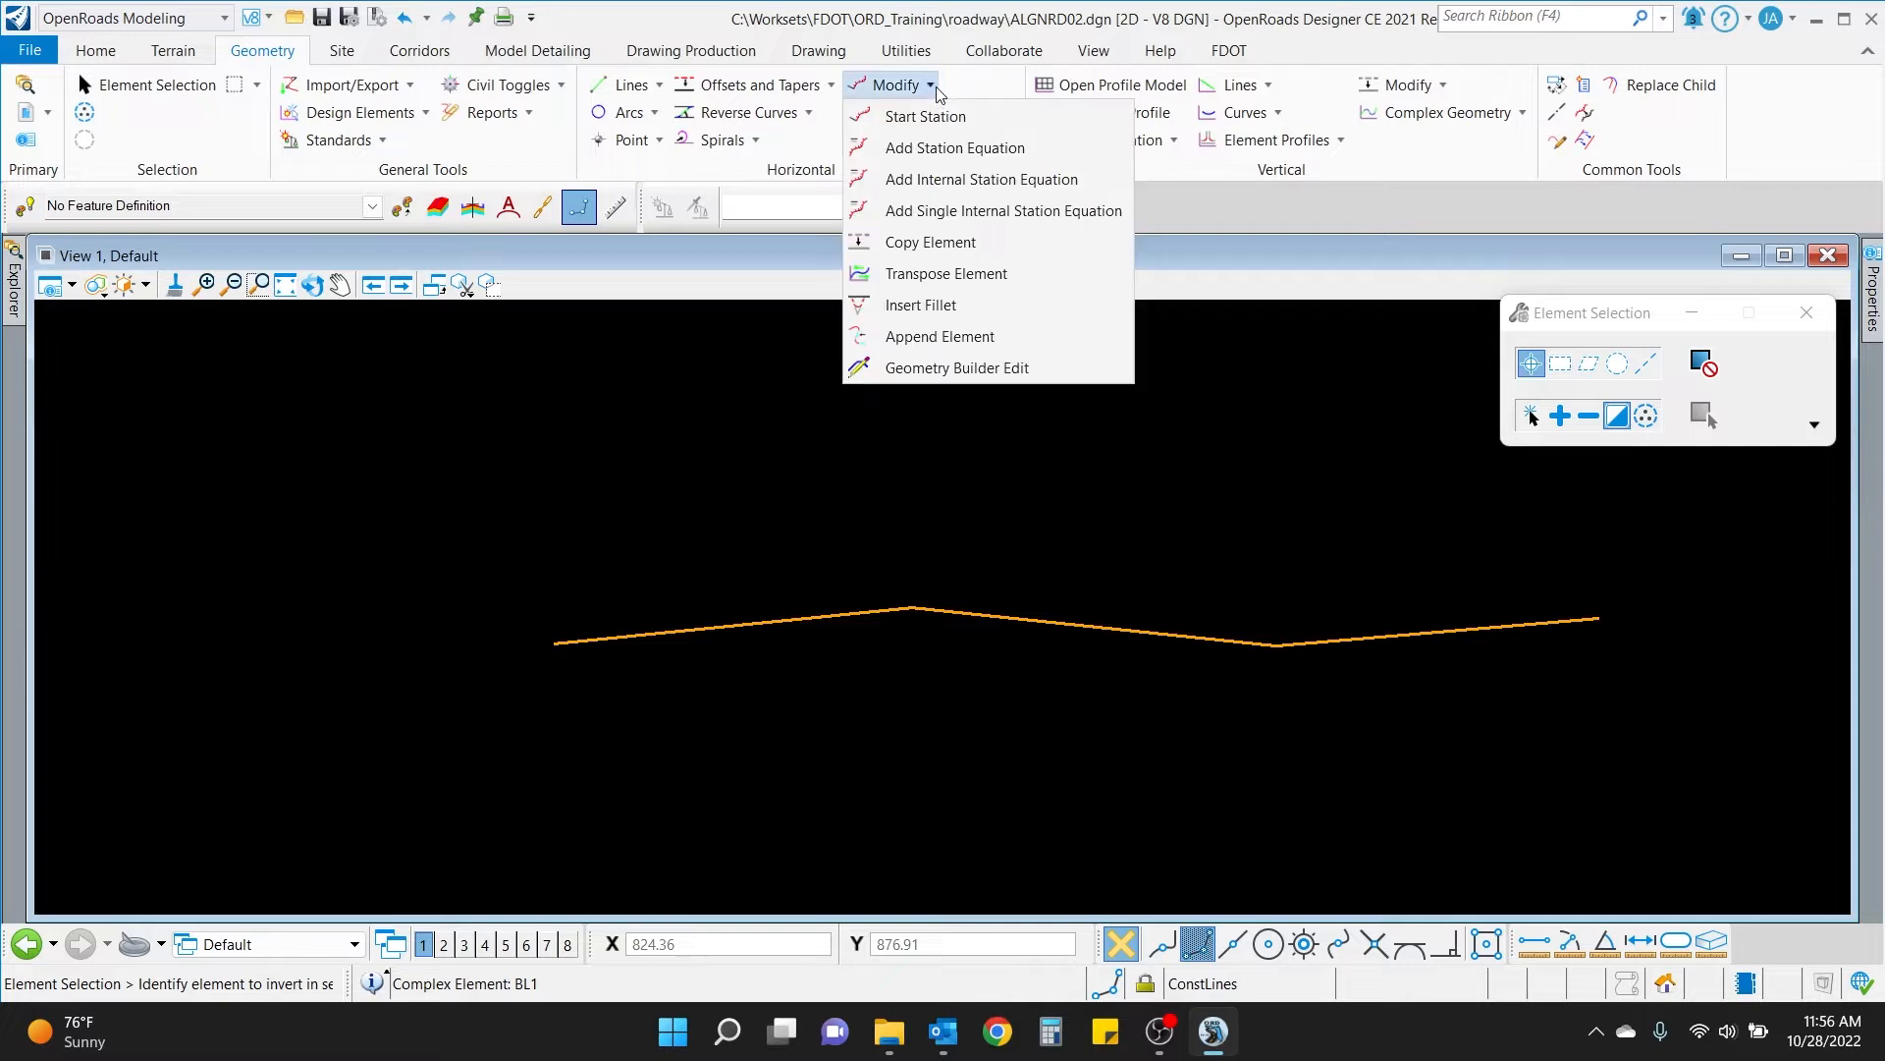
{"action": "left_click", "coordinate": [937, 86]}
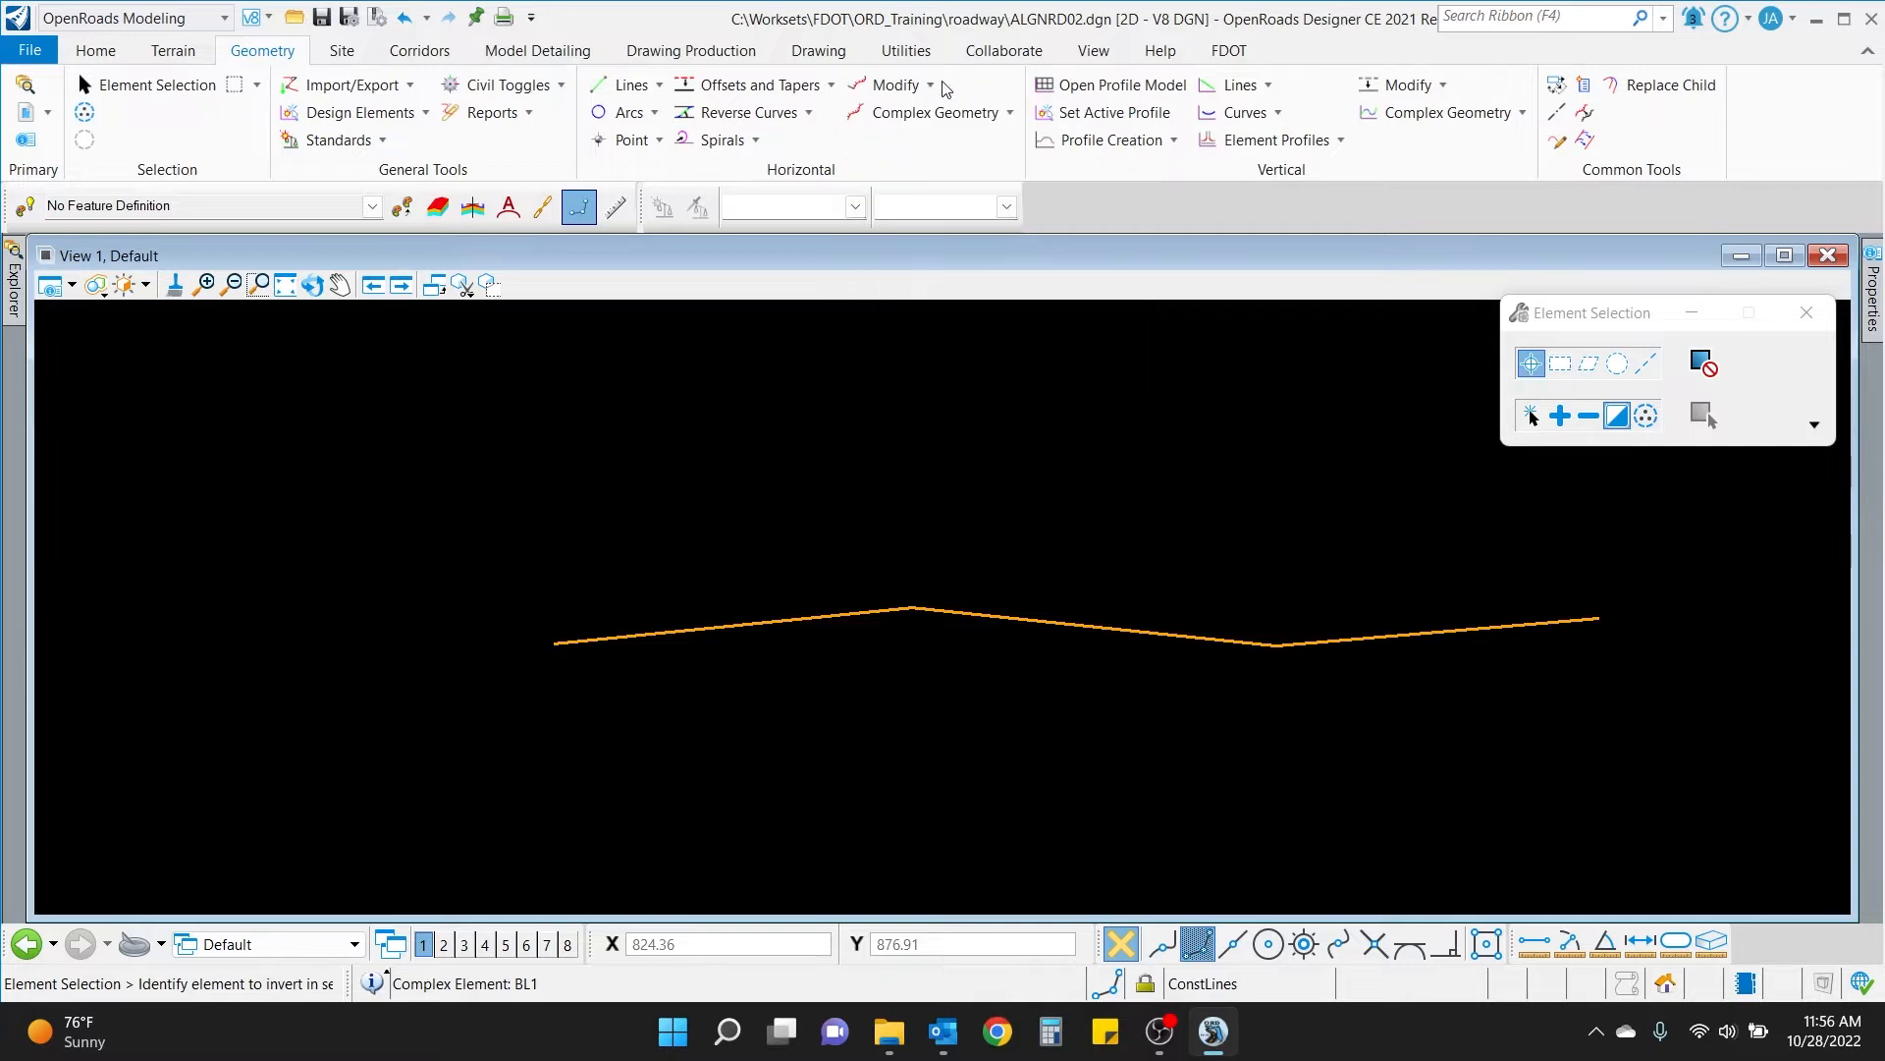
{"action": "left_click", "coordinate": [928, 86]}
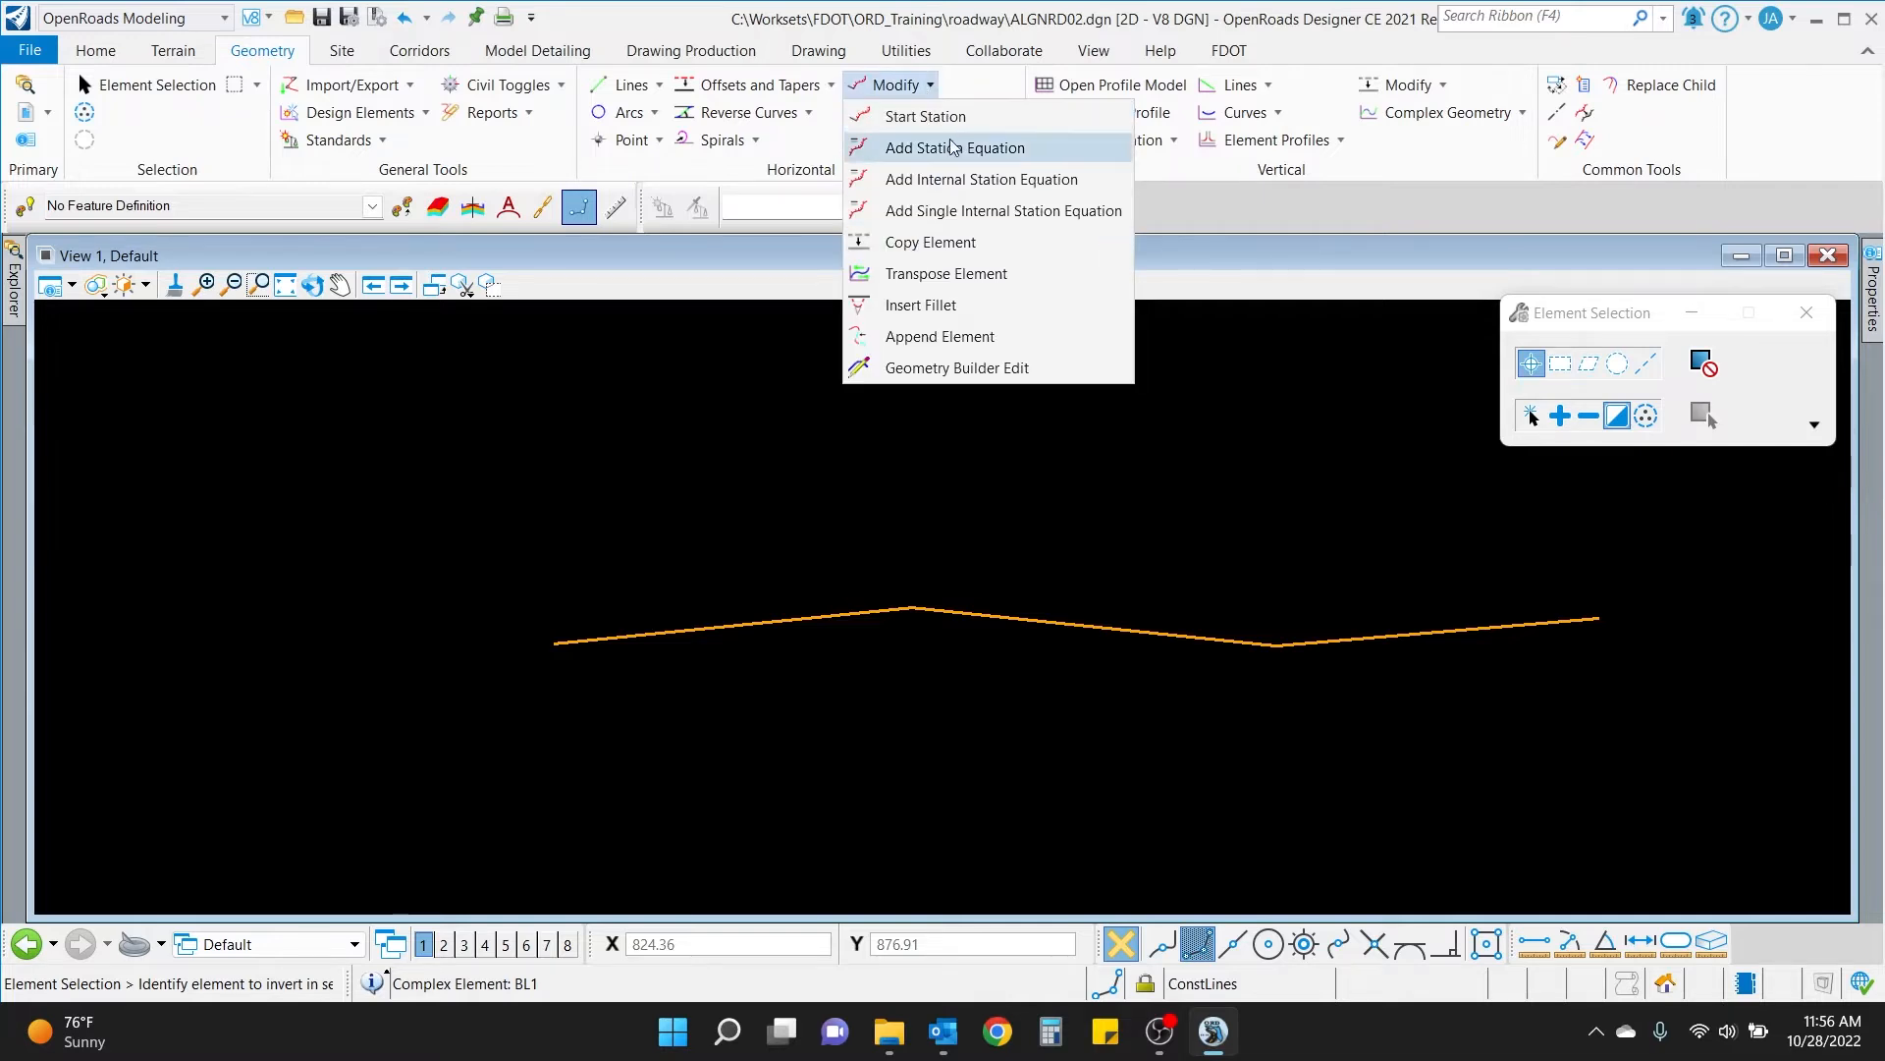
{"action": "left_click", "coordinate": [953, 121]}
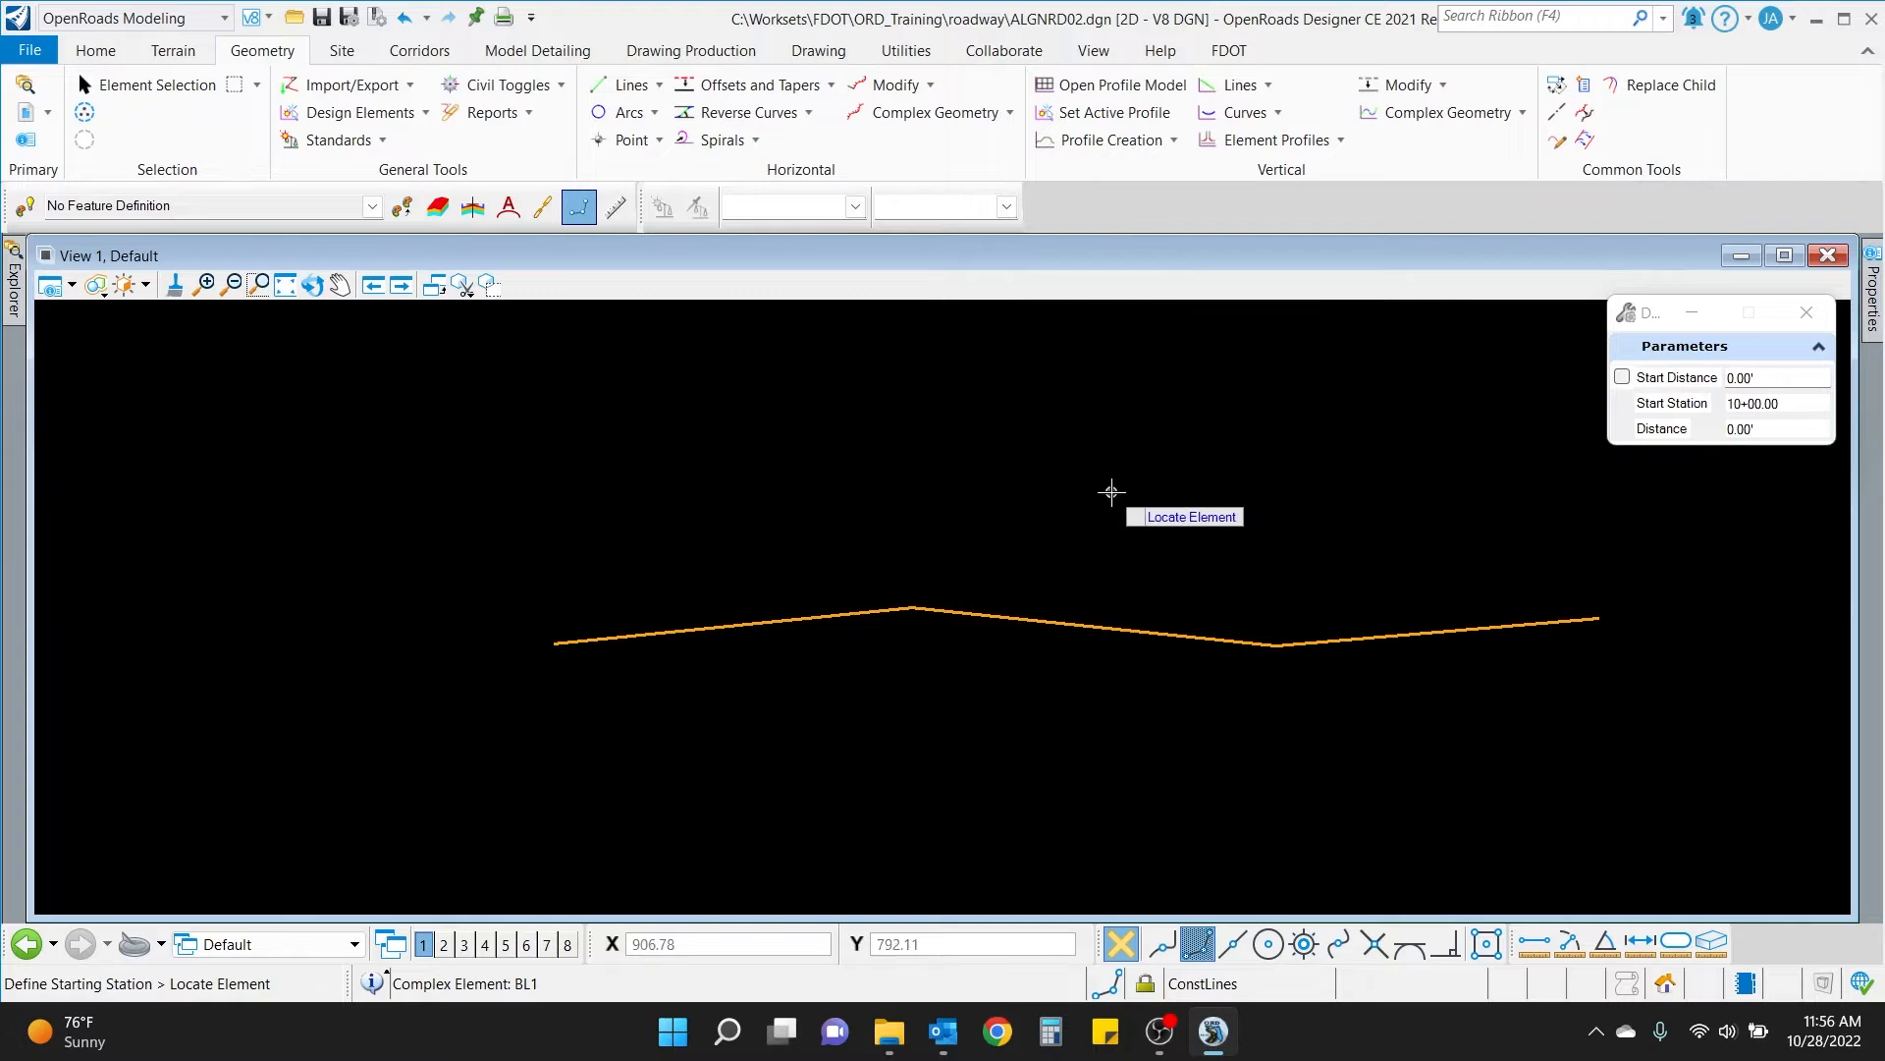
{"action": "left_click", "coordinate": [768, 616]}
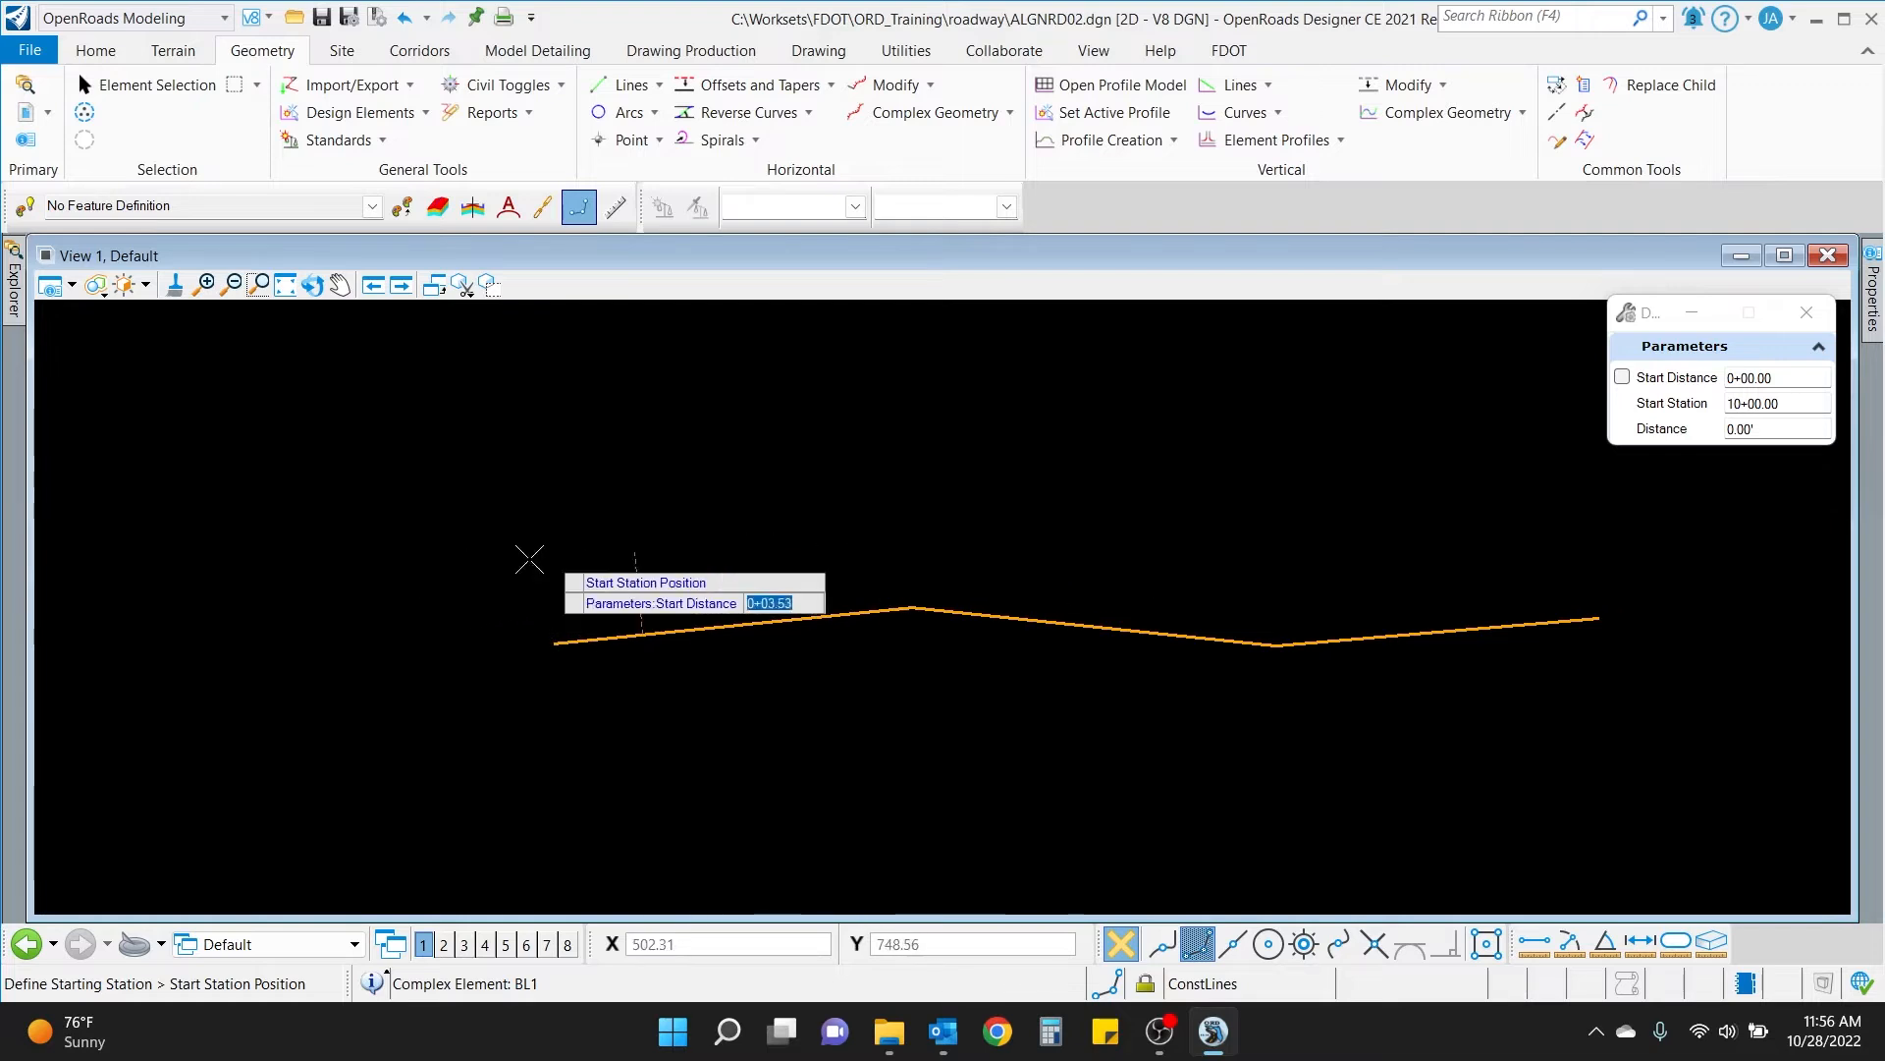
{"action": "left_click", "coordinate": [487, 714]}
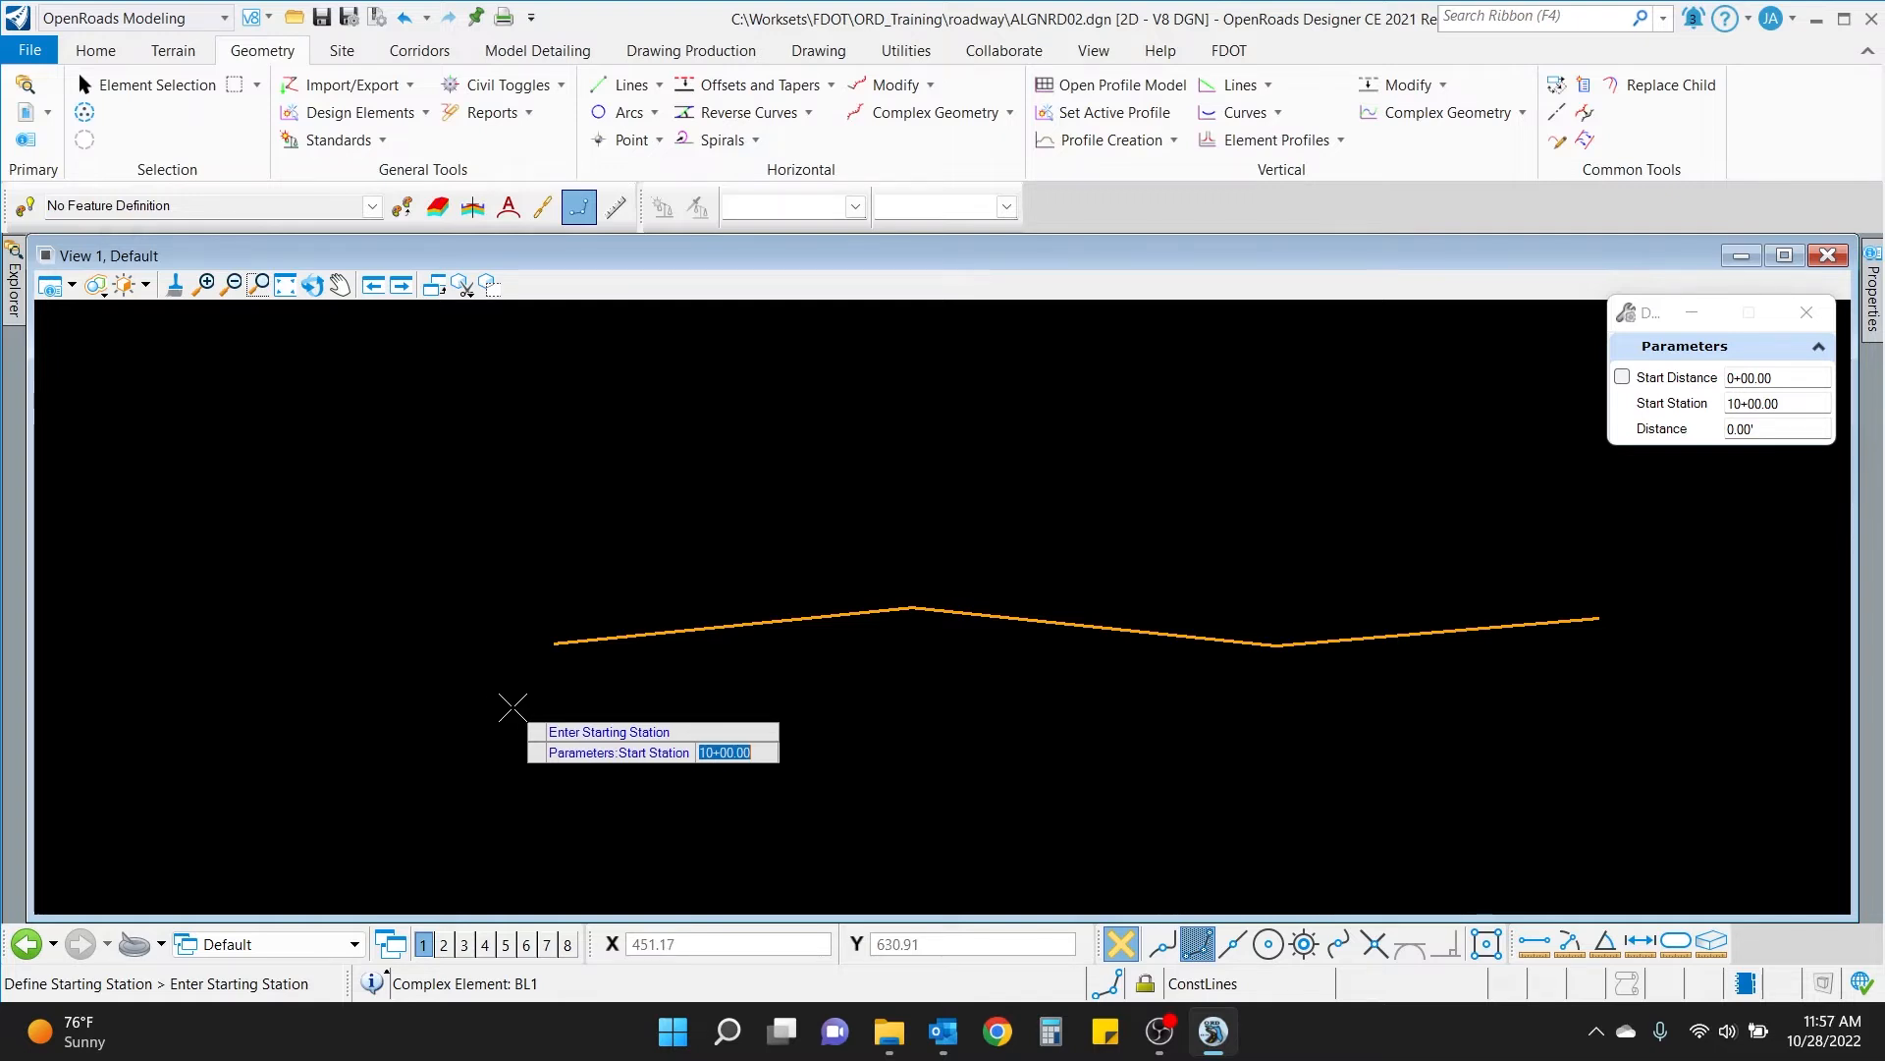
{"action": "key", "text": "Return"}
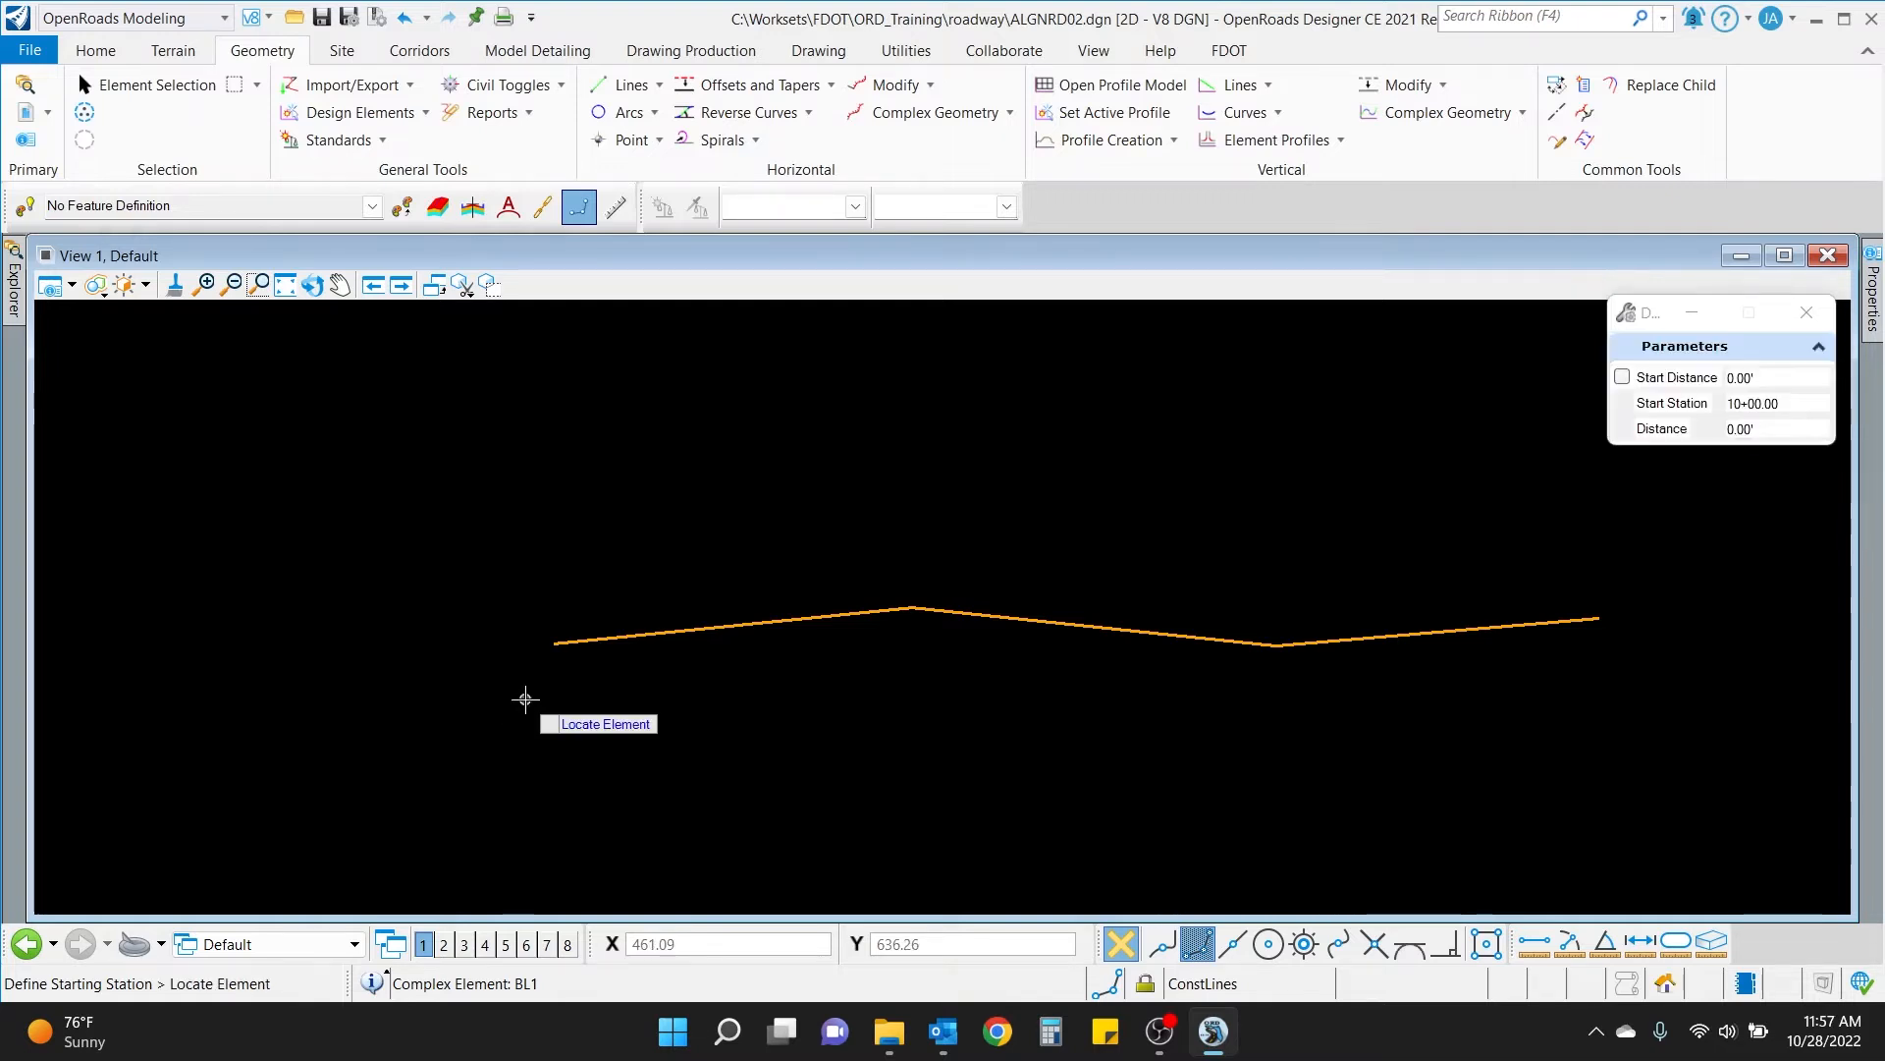
{"action": "left_click", "coordinate": [648, 648]}
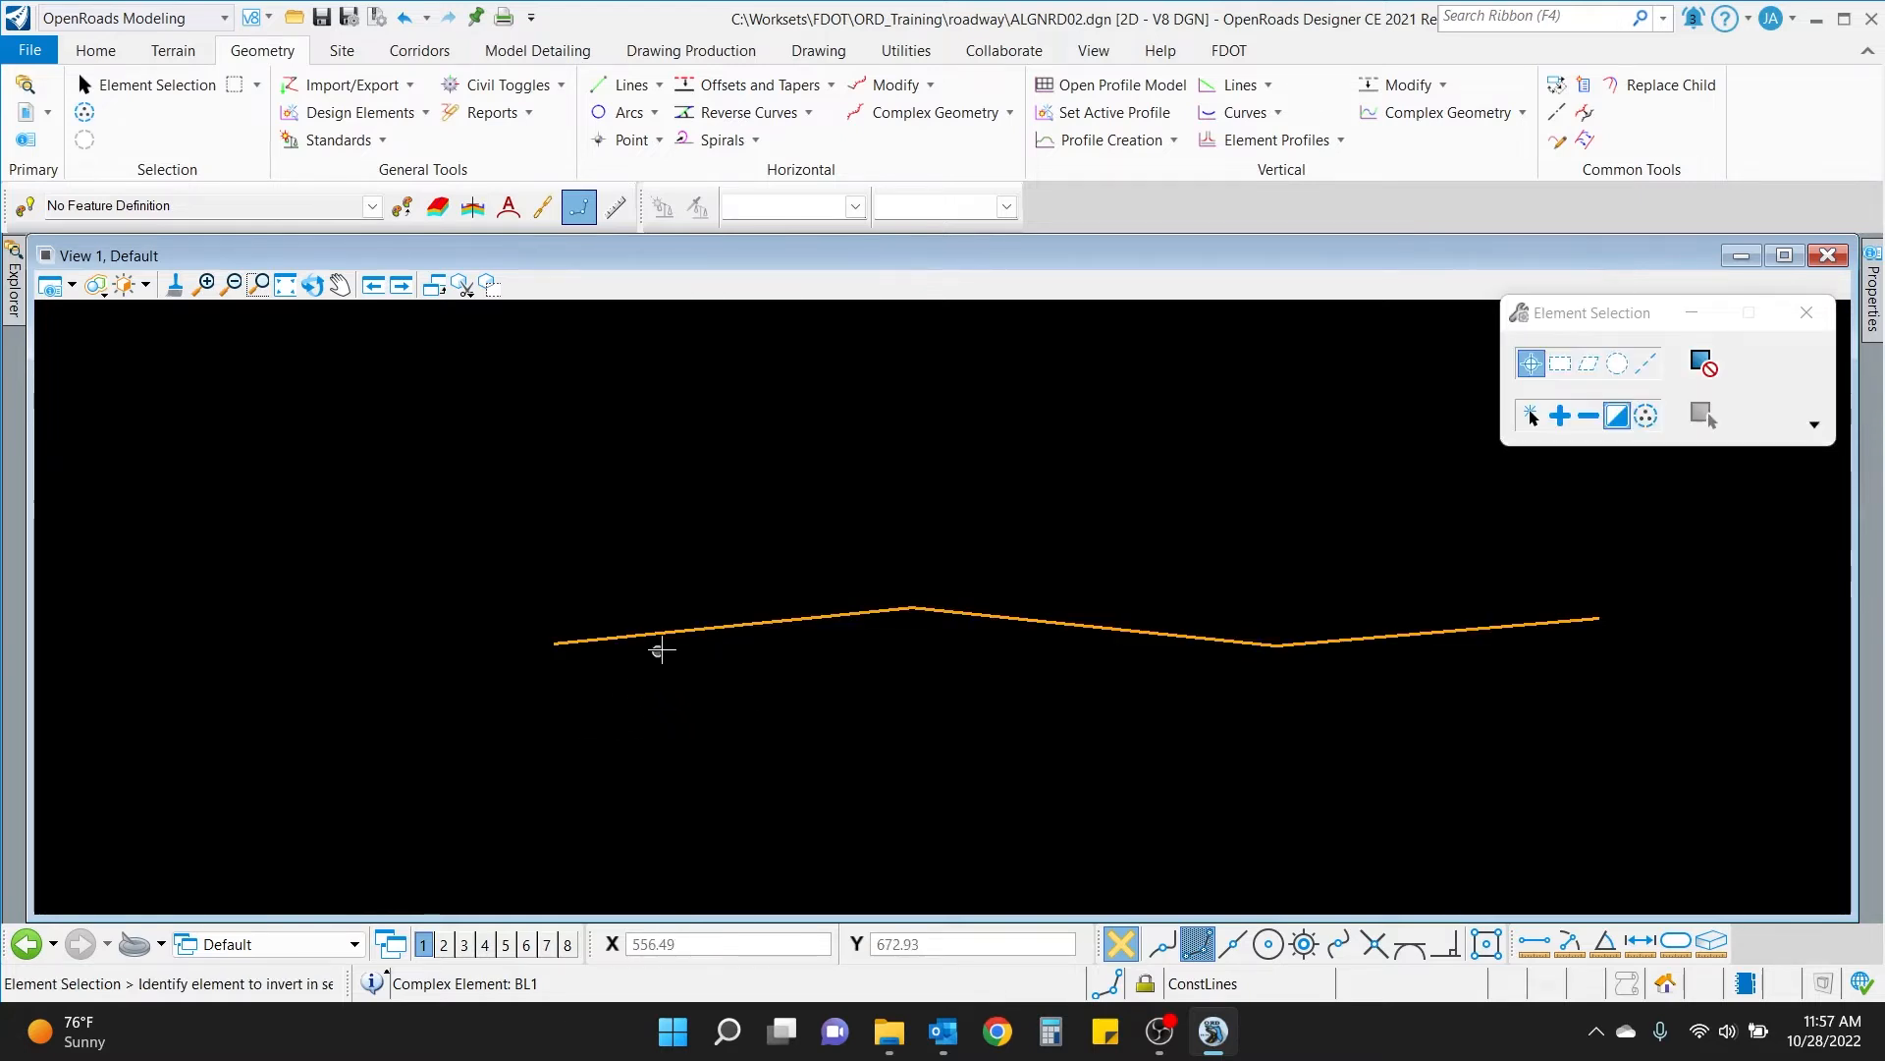
{"action": "left_click", "coordinate": [675, 631]}
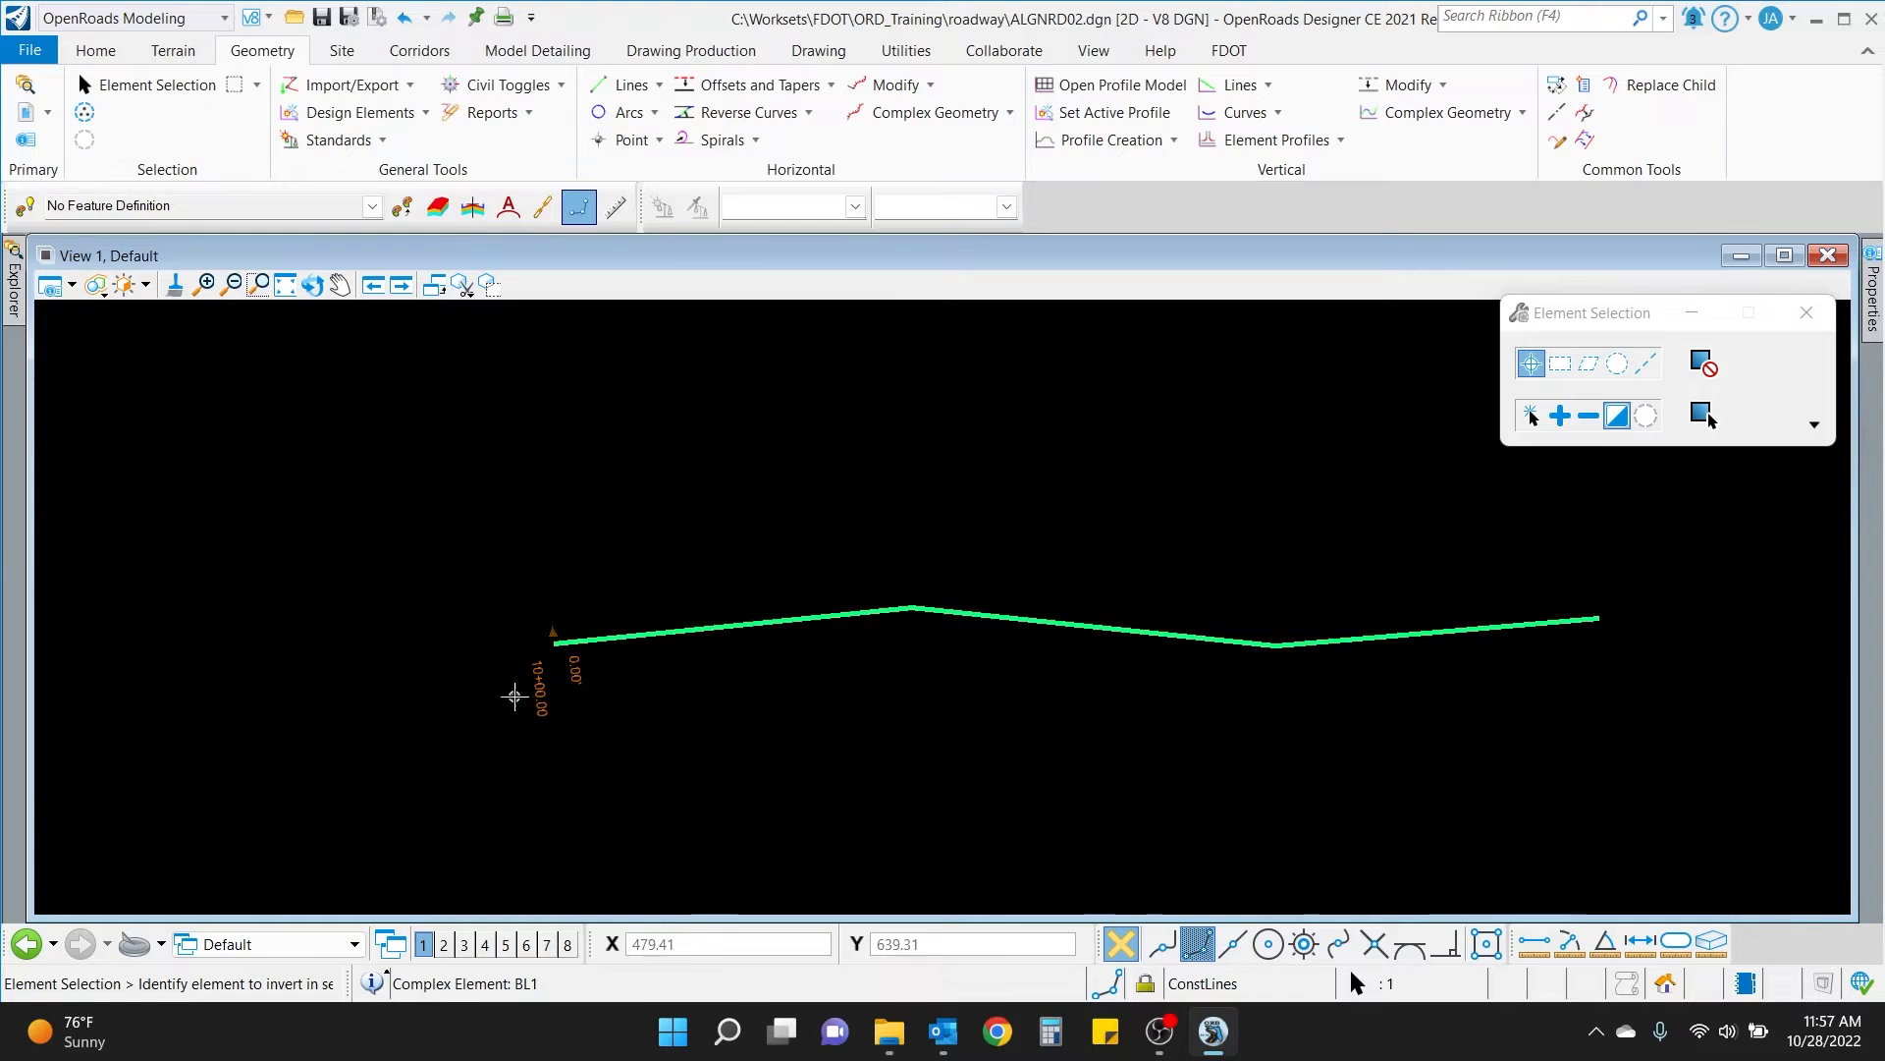
{"action": "scroll", "coordinate": [568, 699], "scroll_direction": "up", "scroll_amount": 1}
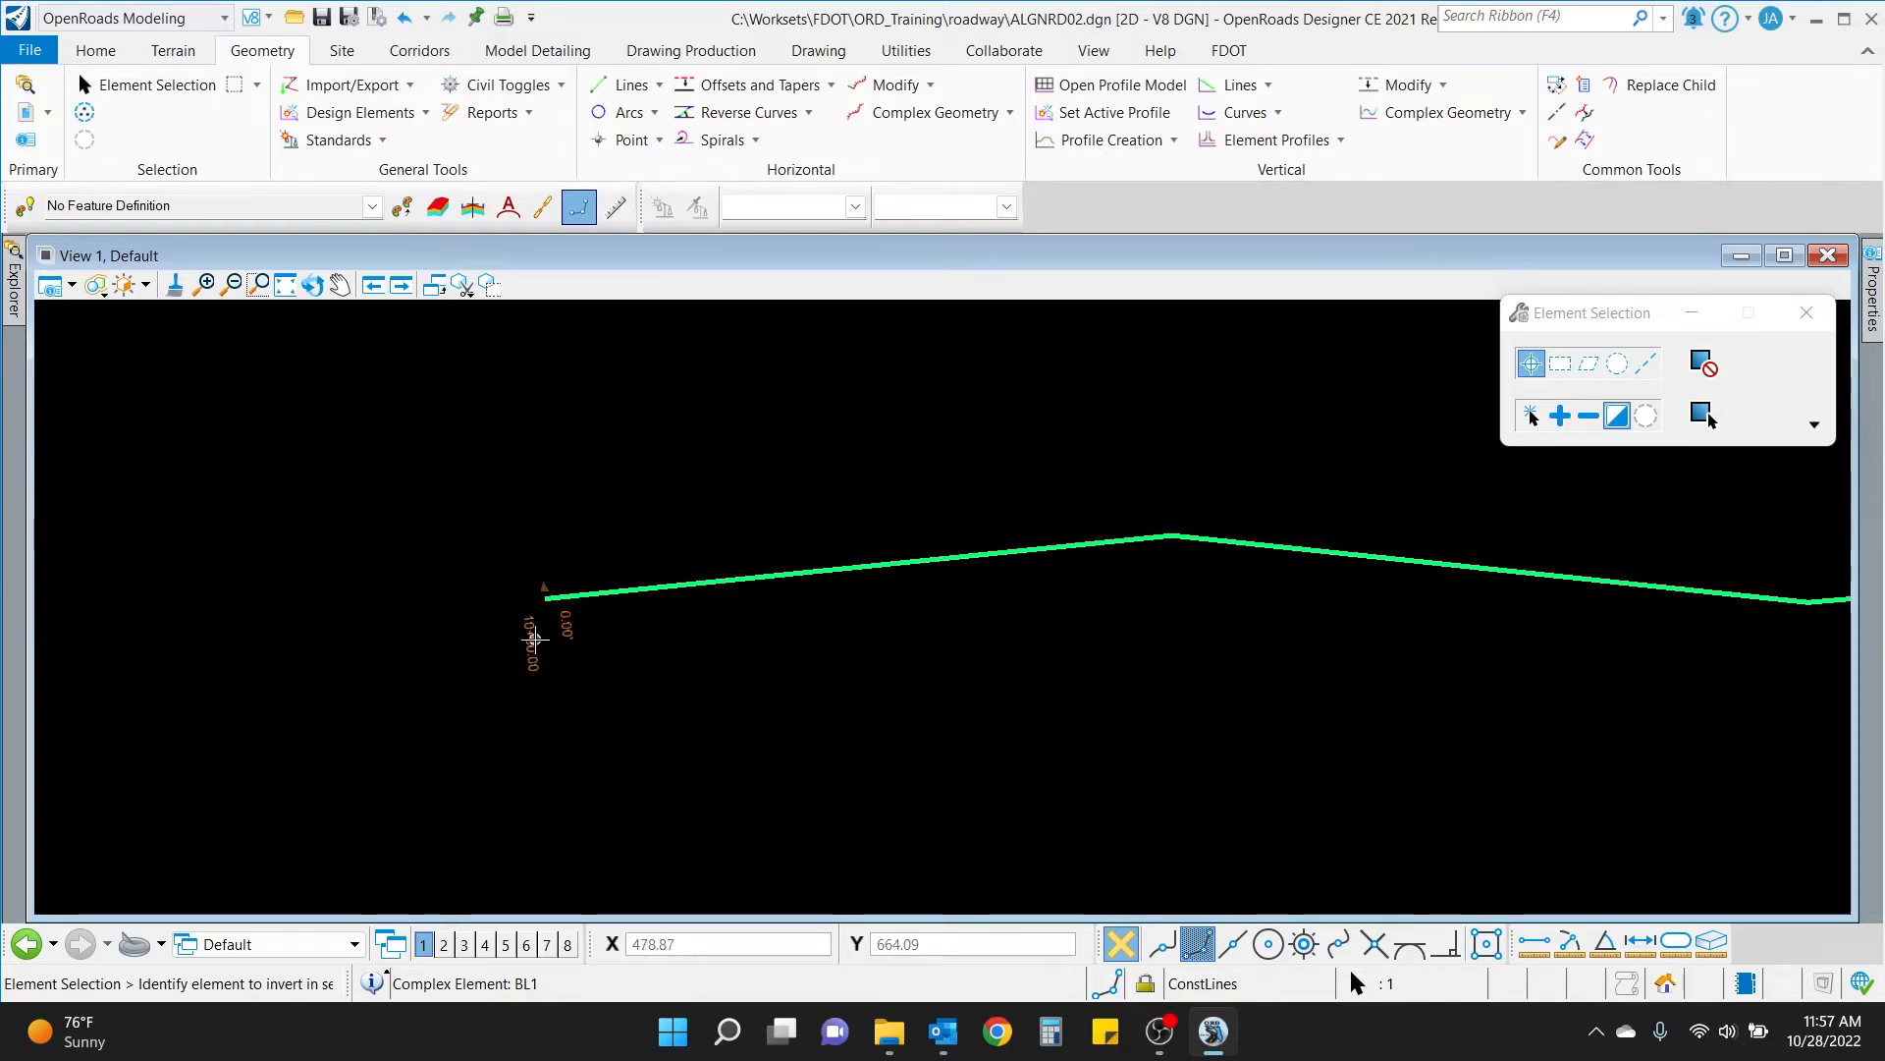
{"action": "scroll", "coordinate": [598, 640], "scroll_direction": "down", "scroll_amount": 2}
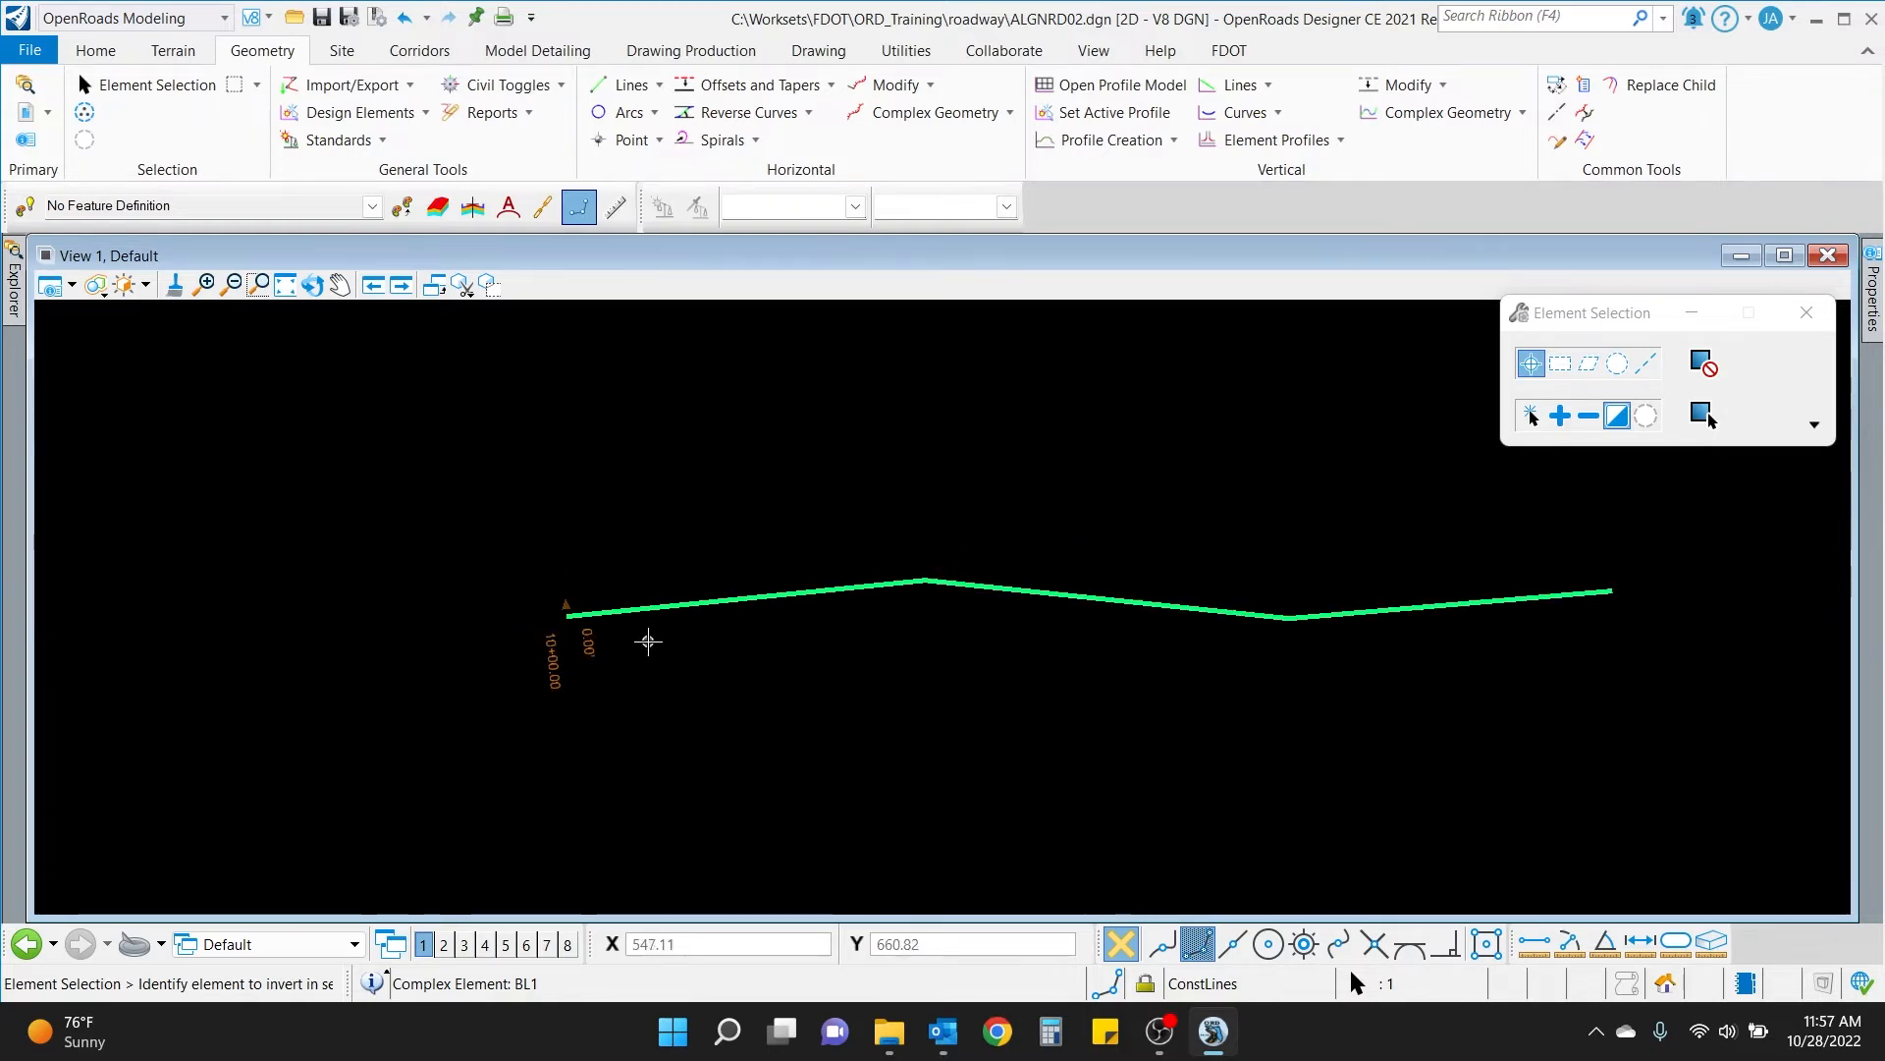
{"action": "left_click", "coordinate": [652, 619]}
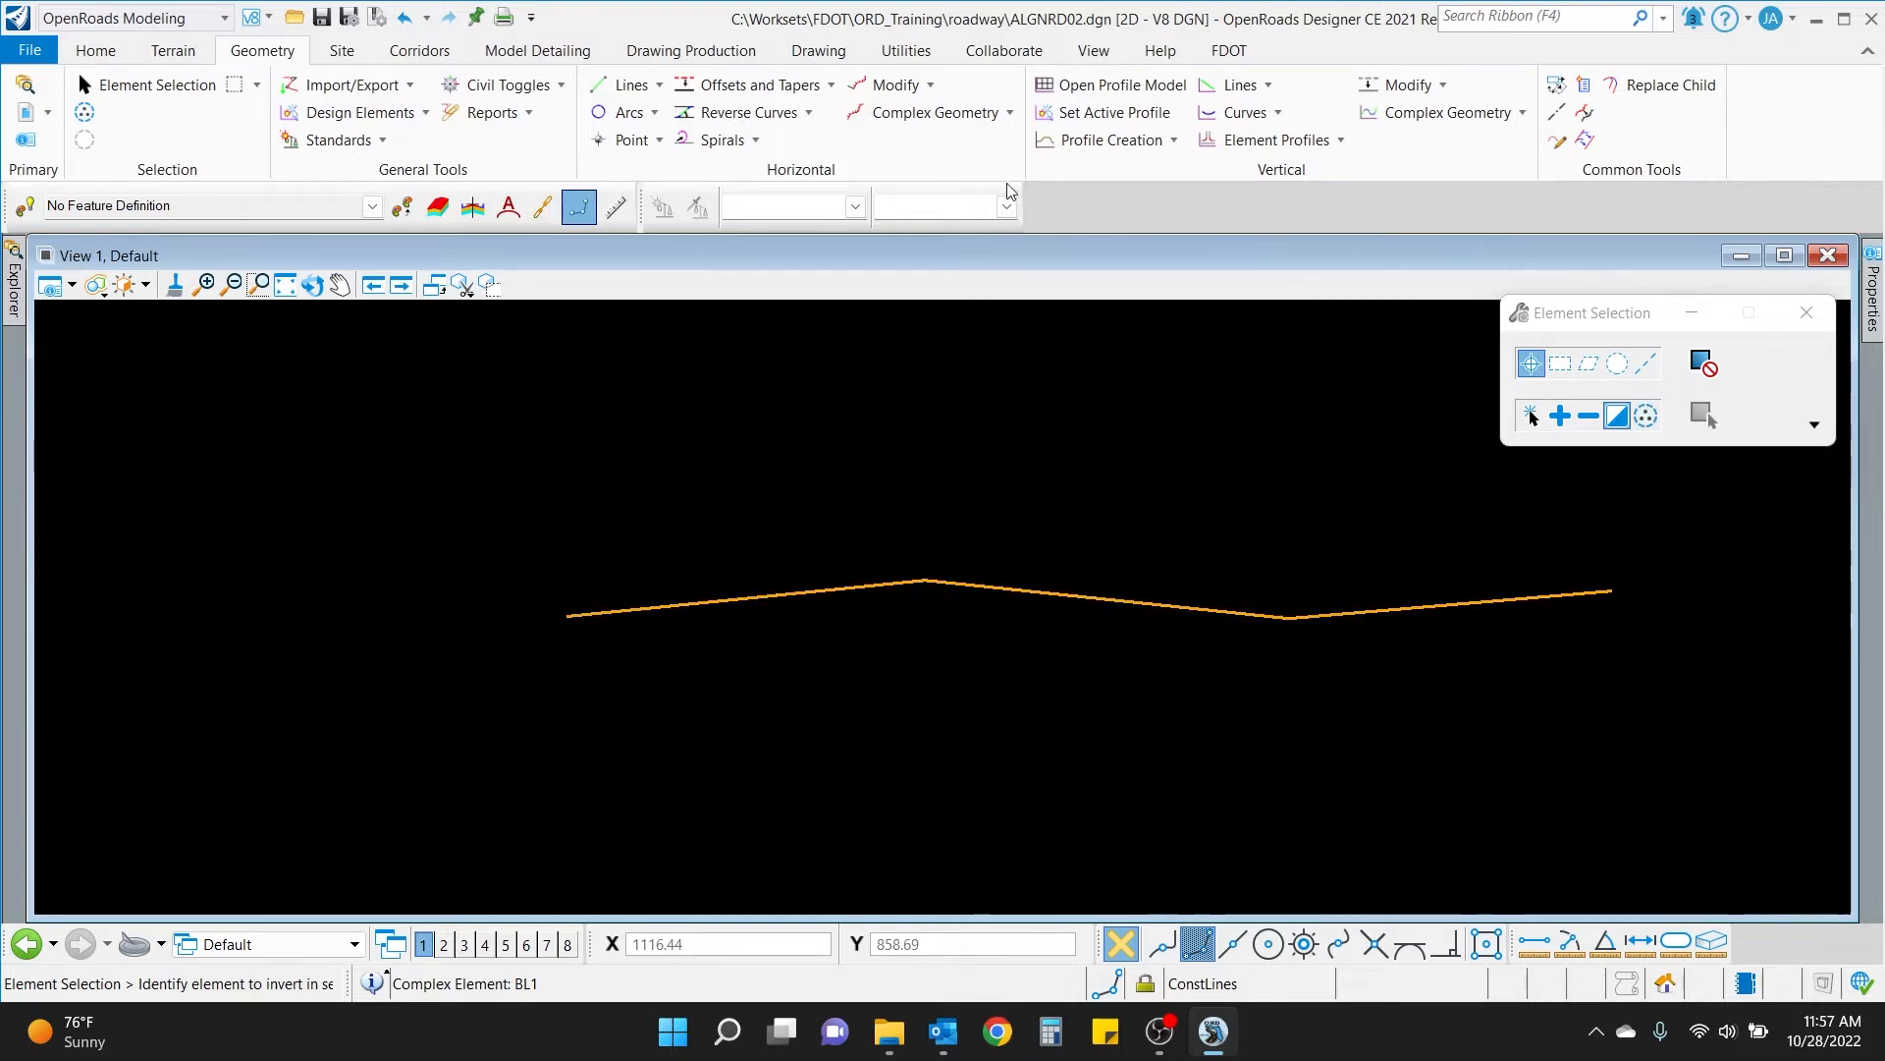
Annotate the baseline with the Element Annotation command, choosing only this element.
{"action": "left_click", "coordinate": [693, 54]}
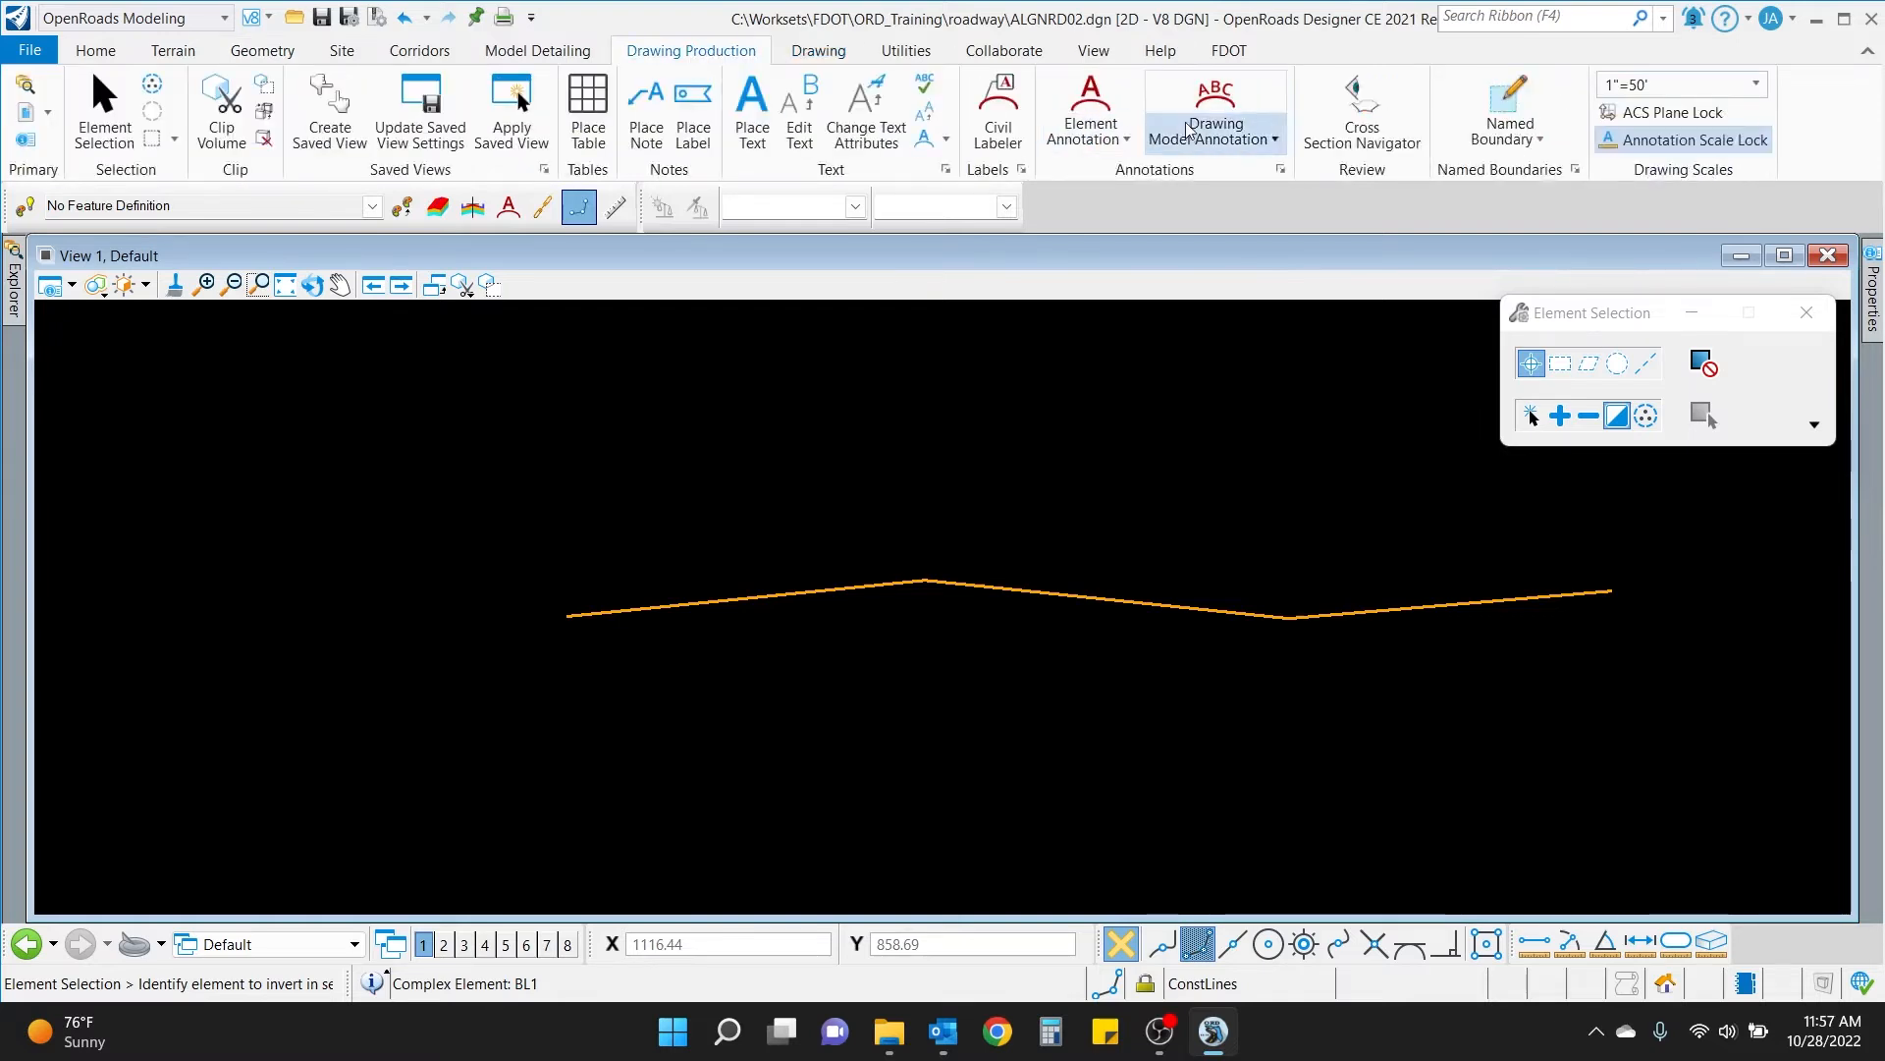
{"action": "left_click", "coordinate": [1087, 98]}
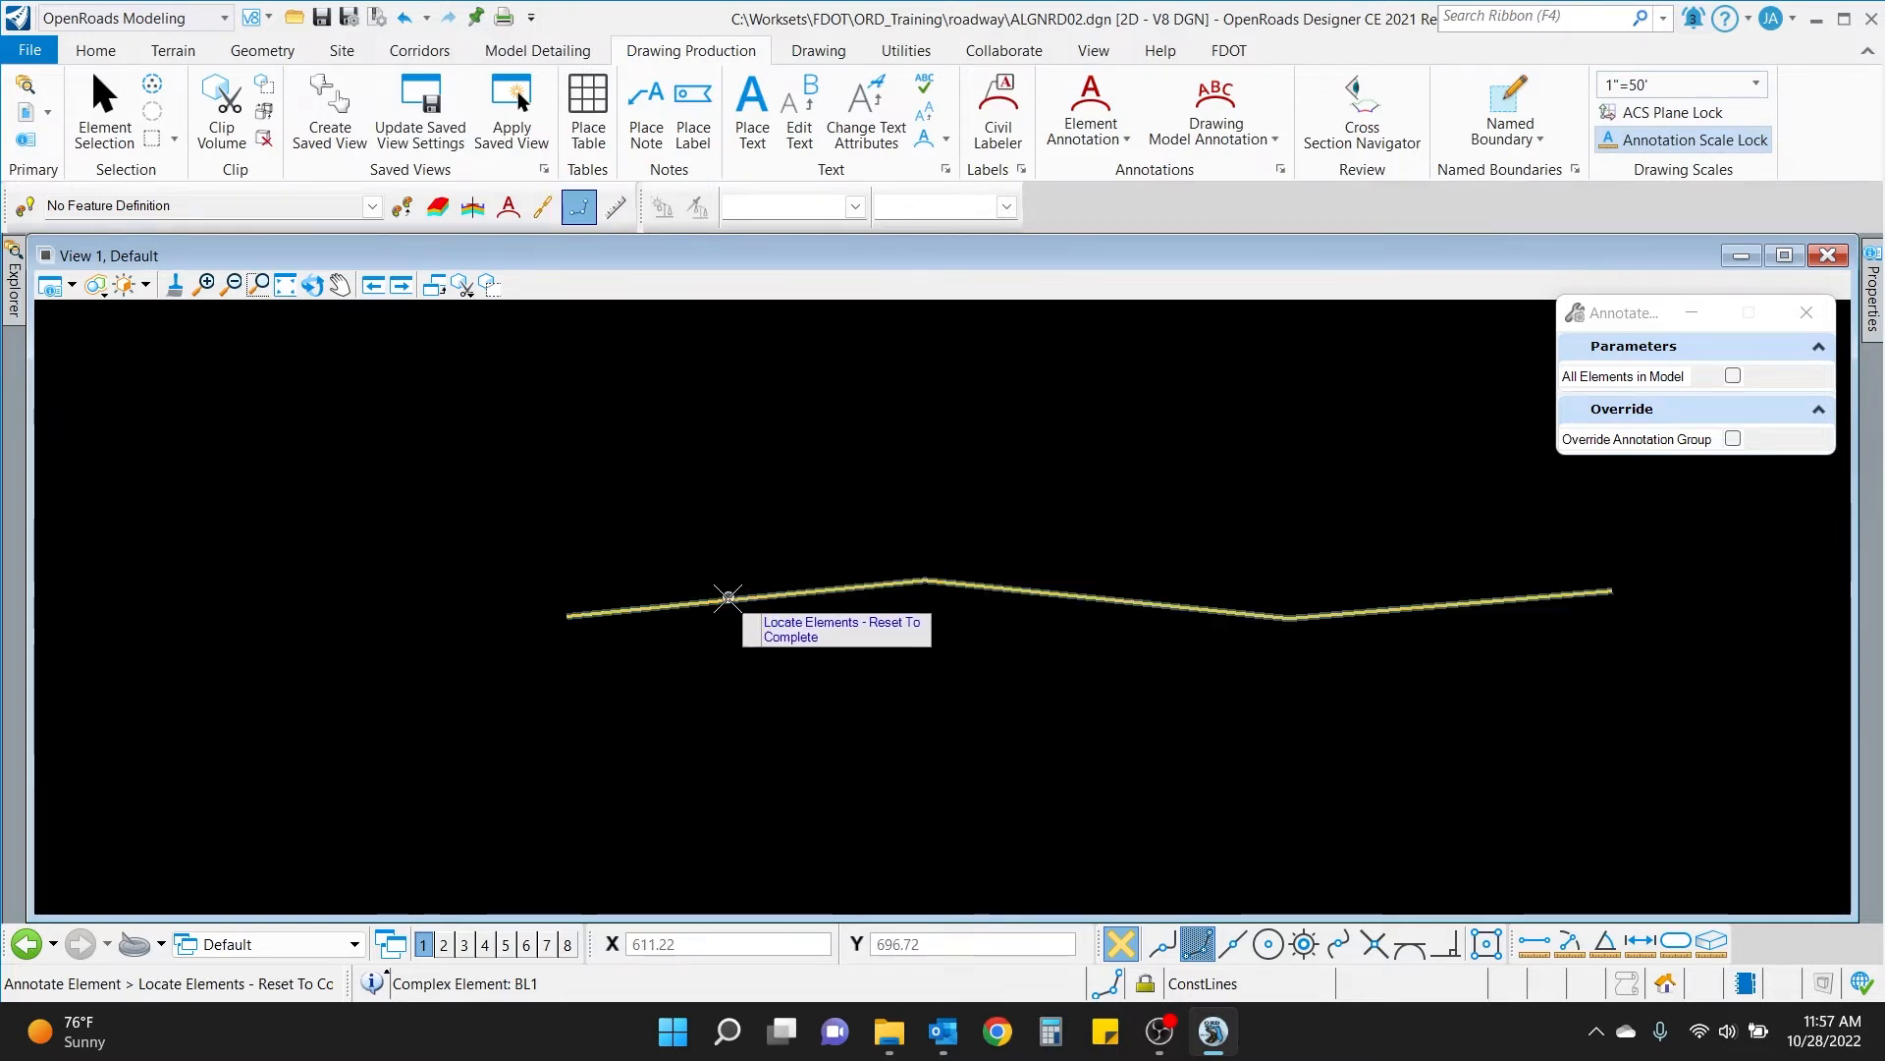
{"action": "left_click", "coordinate": [735, 603]}
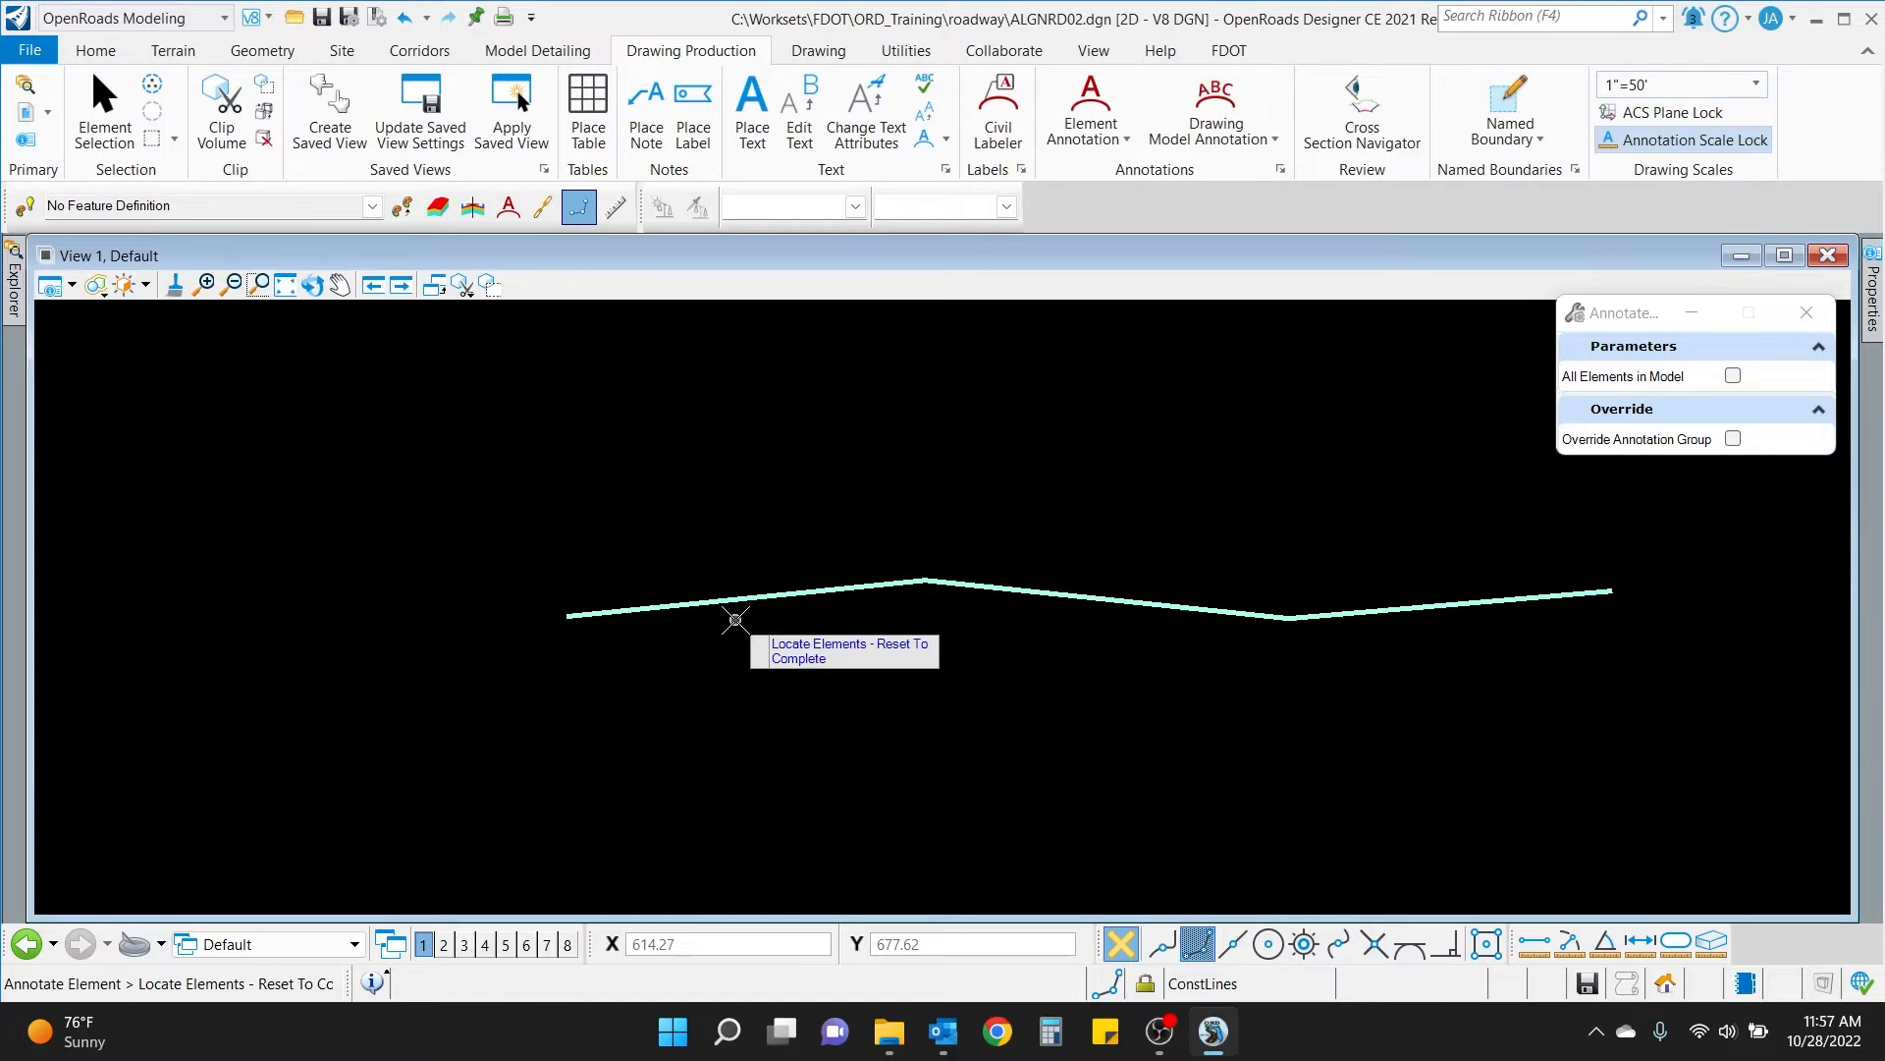
{"action": "right_click", "coordinate": [735, 620]}
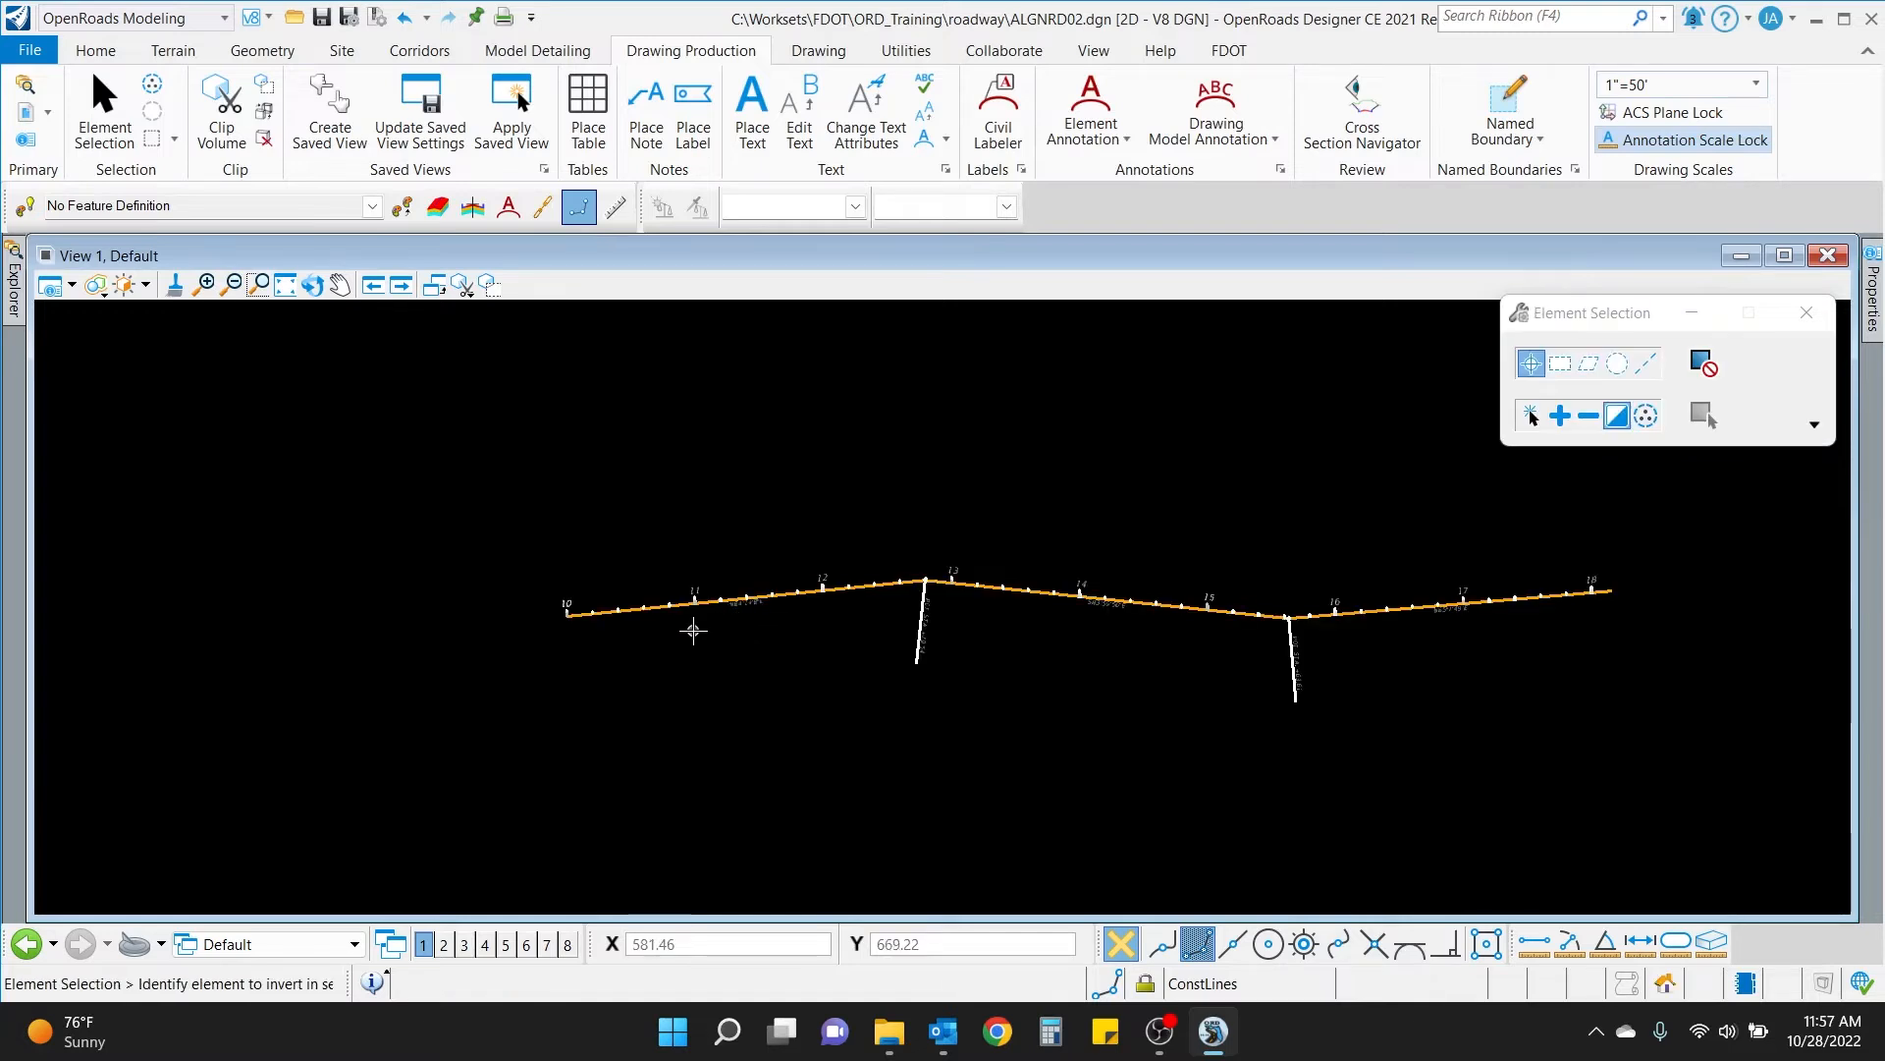
Examine the station numbers, tick marks, bearings and POT station labels along the whole annotated baseline.
{"action": "scroll", "coordinate": [673, 611], "scroll_direction": "up", "scroll_amount": 3}
{"action": "scroll", "coordinate": [578, 602], "scroll_direction": "down", "scroll_amount": 2}
{"action": "scroll", "coordinate": [847, 565], "scroll_direction": "up", "scroll_amount": 2}
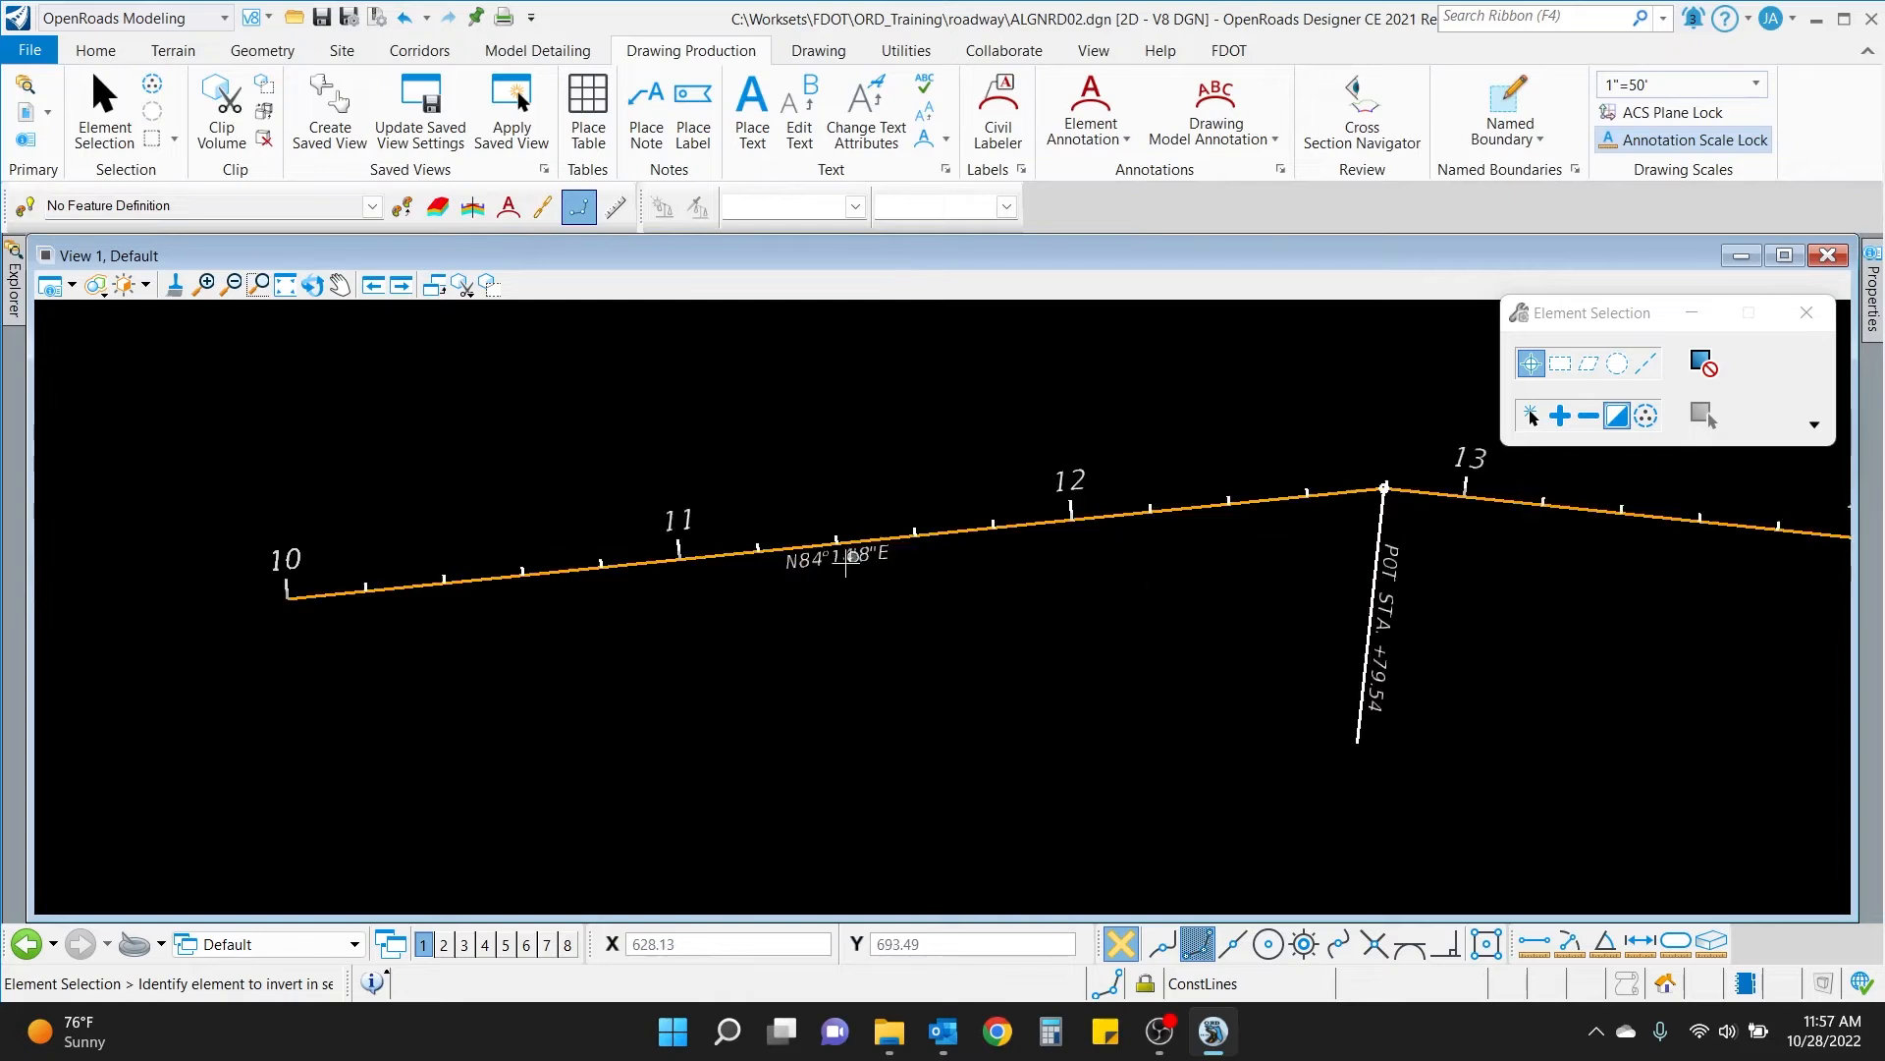
{"action": "scroll", "coordinate": [846, 565], "scroll_direction": "up", "scroll_amount": 1}
{"action": "scroll", "coordinate": [998, 580], "scroll_direction": "down", "scroll_amount": 2}
{"action": "middle_click_drag", "start_coordinate": [1211, 529], "coordinate": [875, 466]}
{"action": "scroll", "coordinate": [925, 516], "scroll_direction": "up", "scroll_amount": 2}
{"action": "scroll", "coordinate": [928, 535], "scroll_direction": "down", "scroll_amount": 1}
{"action": "scroll", "coordinate": [941, 523], "scroll_direction": "down", "scroll_amount": 3}
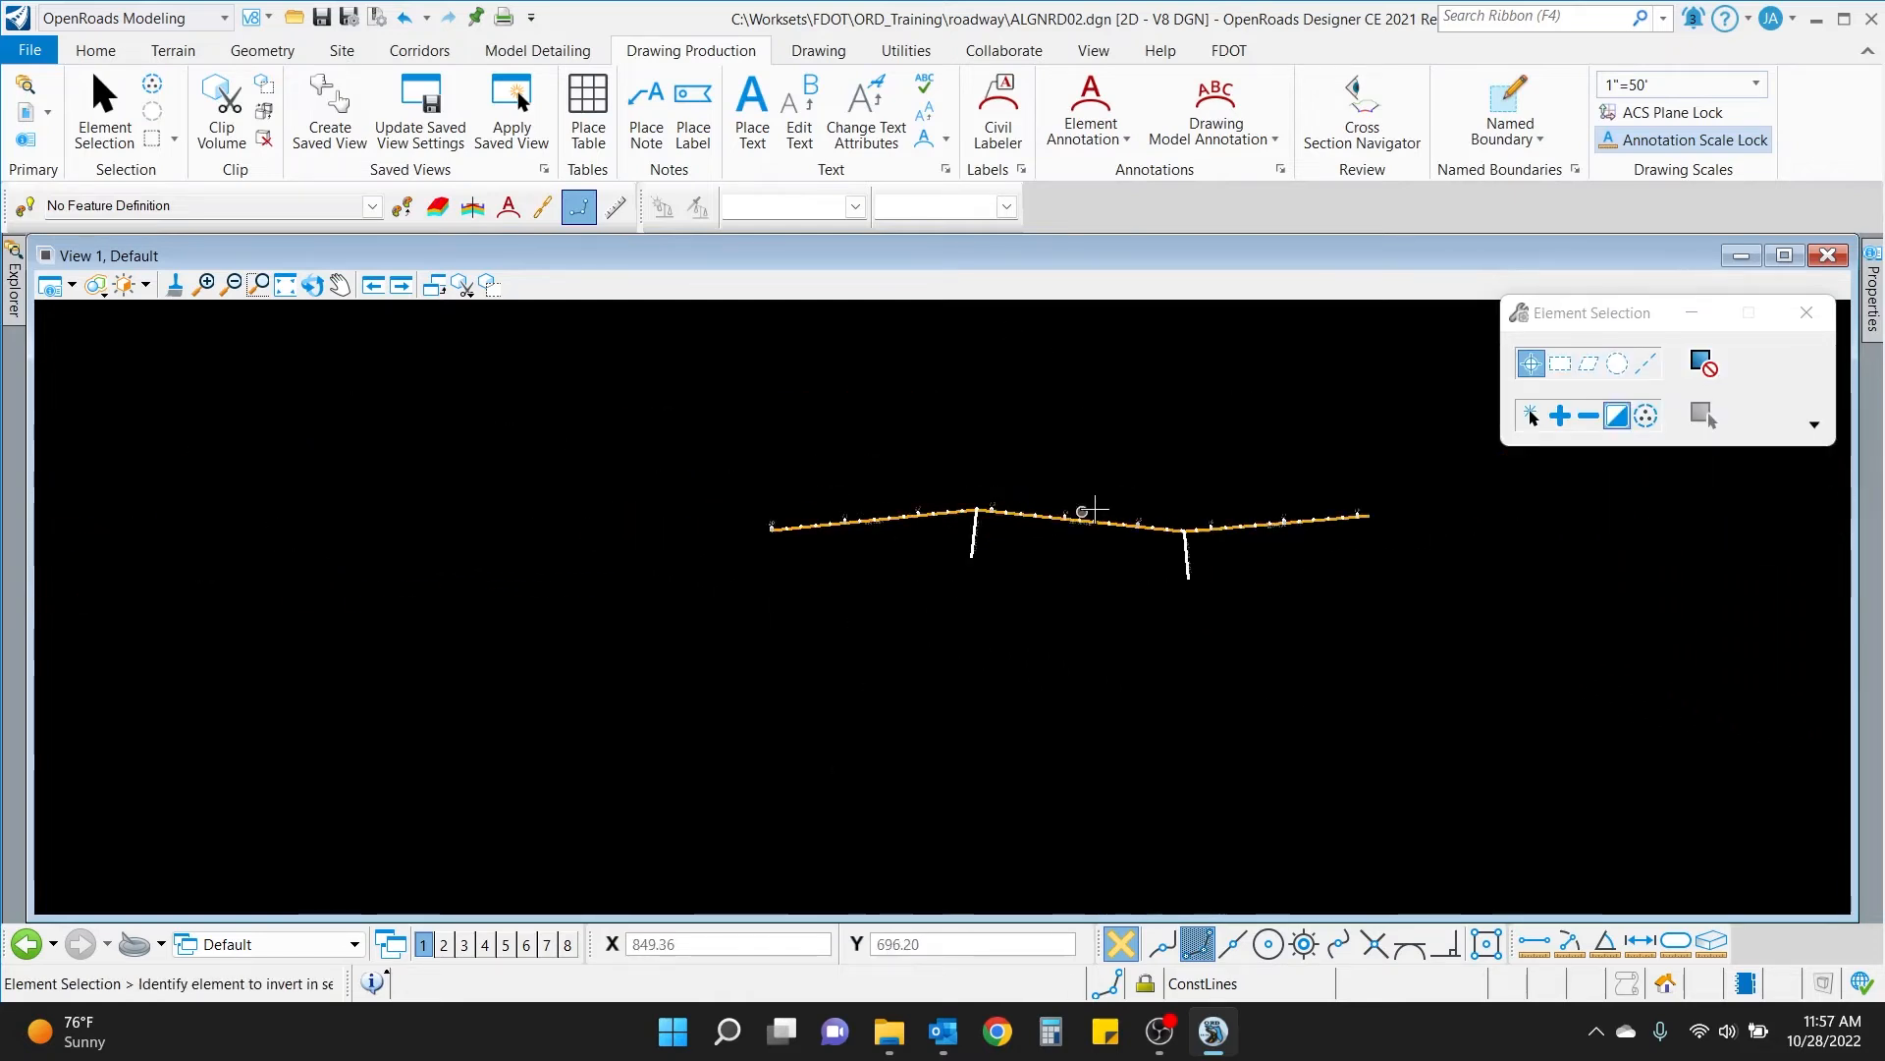
{"action": "scroll", "coordinate": [1021, 509], "scroll_direction": "up", "scroll_amount": 2}
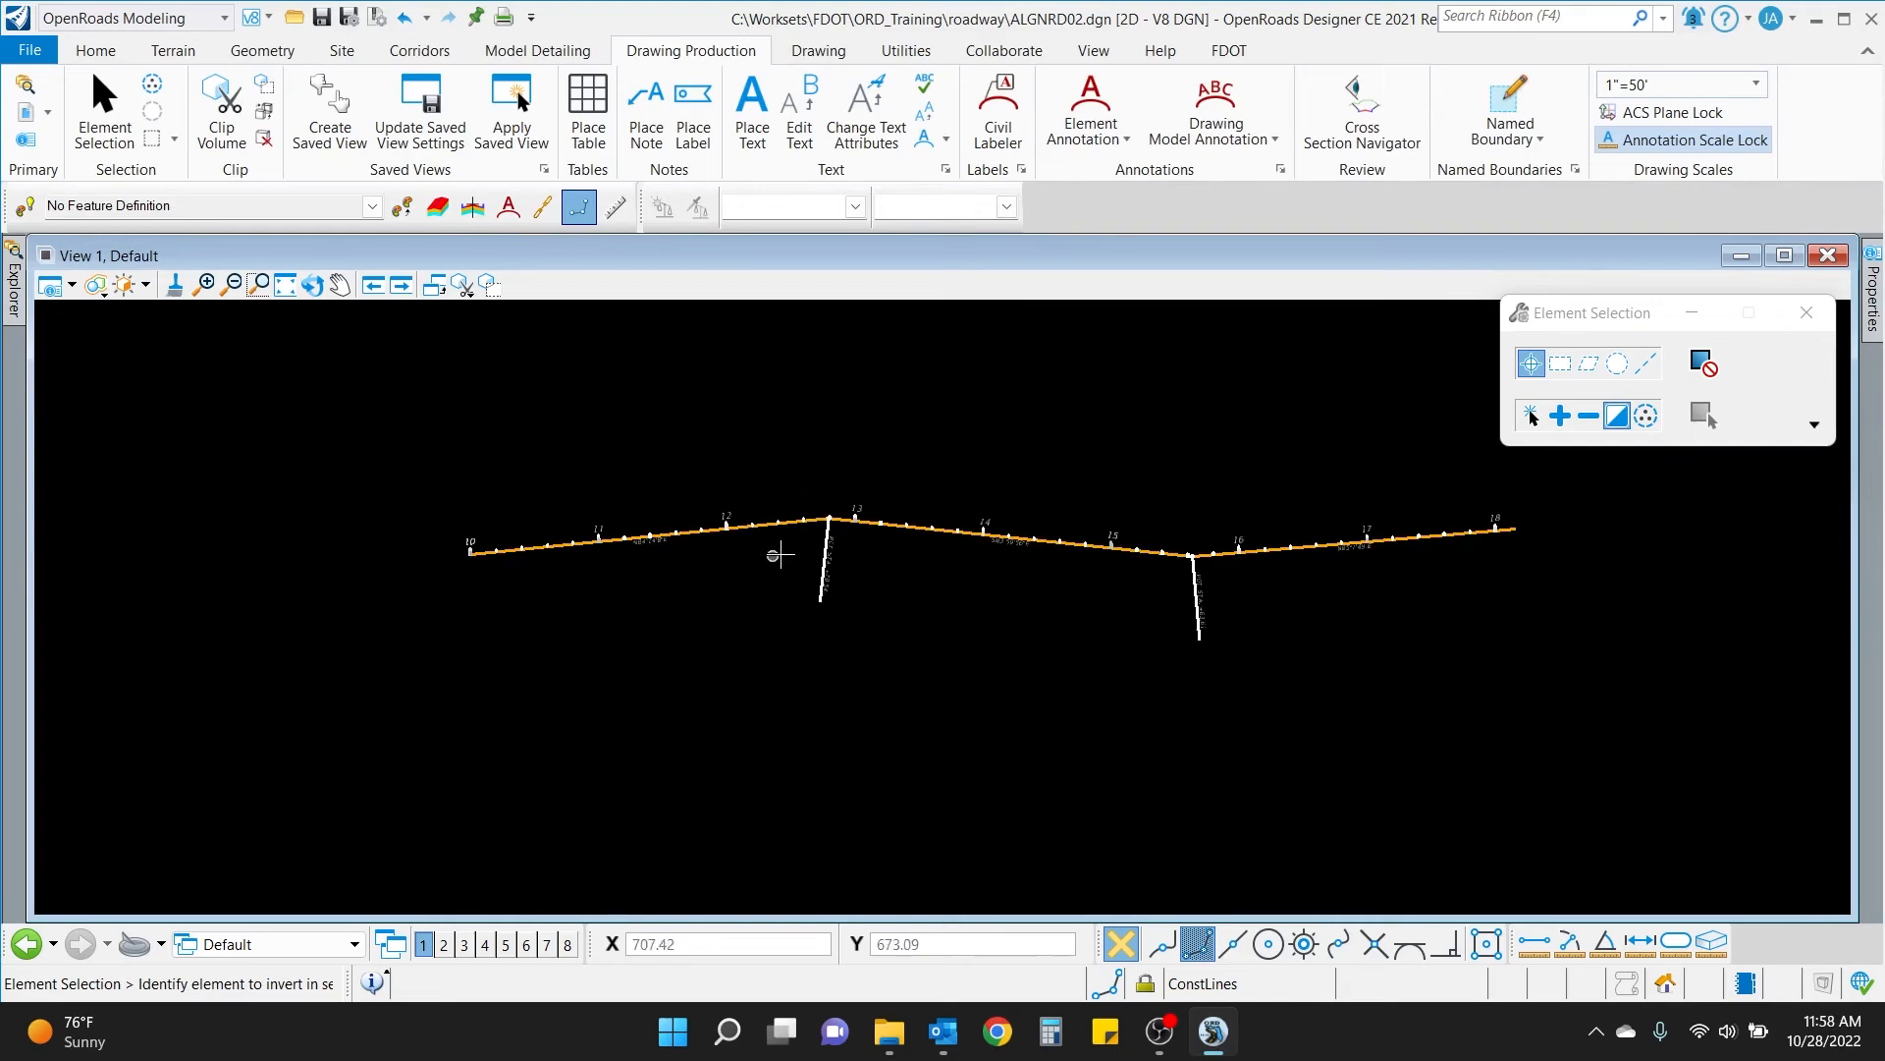
{"action": "scroll", "coordinate": [727, 548], "scroll_direction": "up", "scroll_amount": 2}
{"action": "scroll", "coordinate": [1513, 582], "scroll_direction": "down", "scroll_amount": 2}
{"action": "middle_click_drag", "start_coordinate": [1468, 557], "coordinate": [1111, 533]}
{"action": "scroll", "coordinate": [594, 550], "scroll_direction": "up", "scroll_amount": 4}
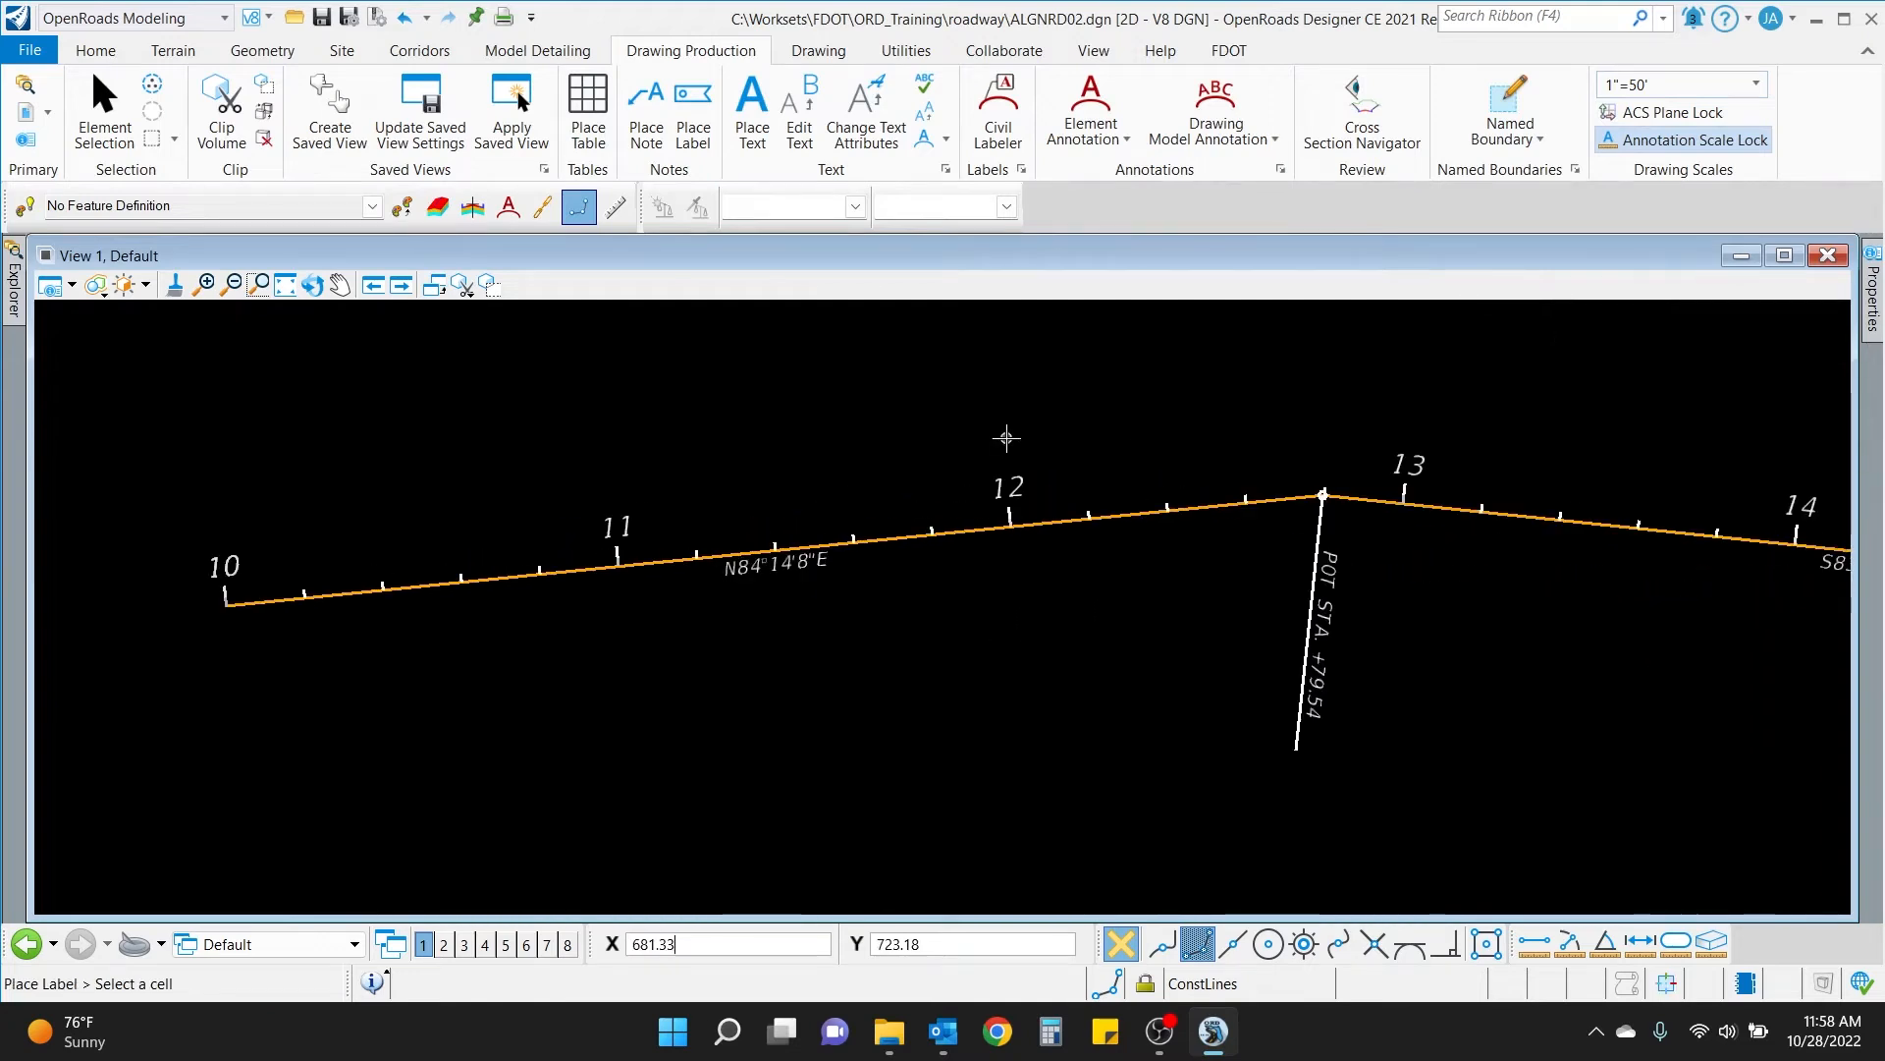
Set up a Text Favorite label with favorite _PL_STATION-OFFSET-FULL and dimension style _FDOT_Dynamic Labels.
{"action": "left_click", "coordinate": [693, 120]}
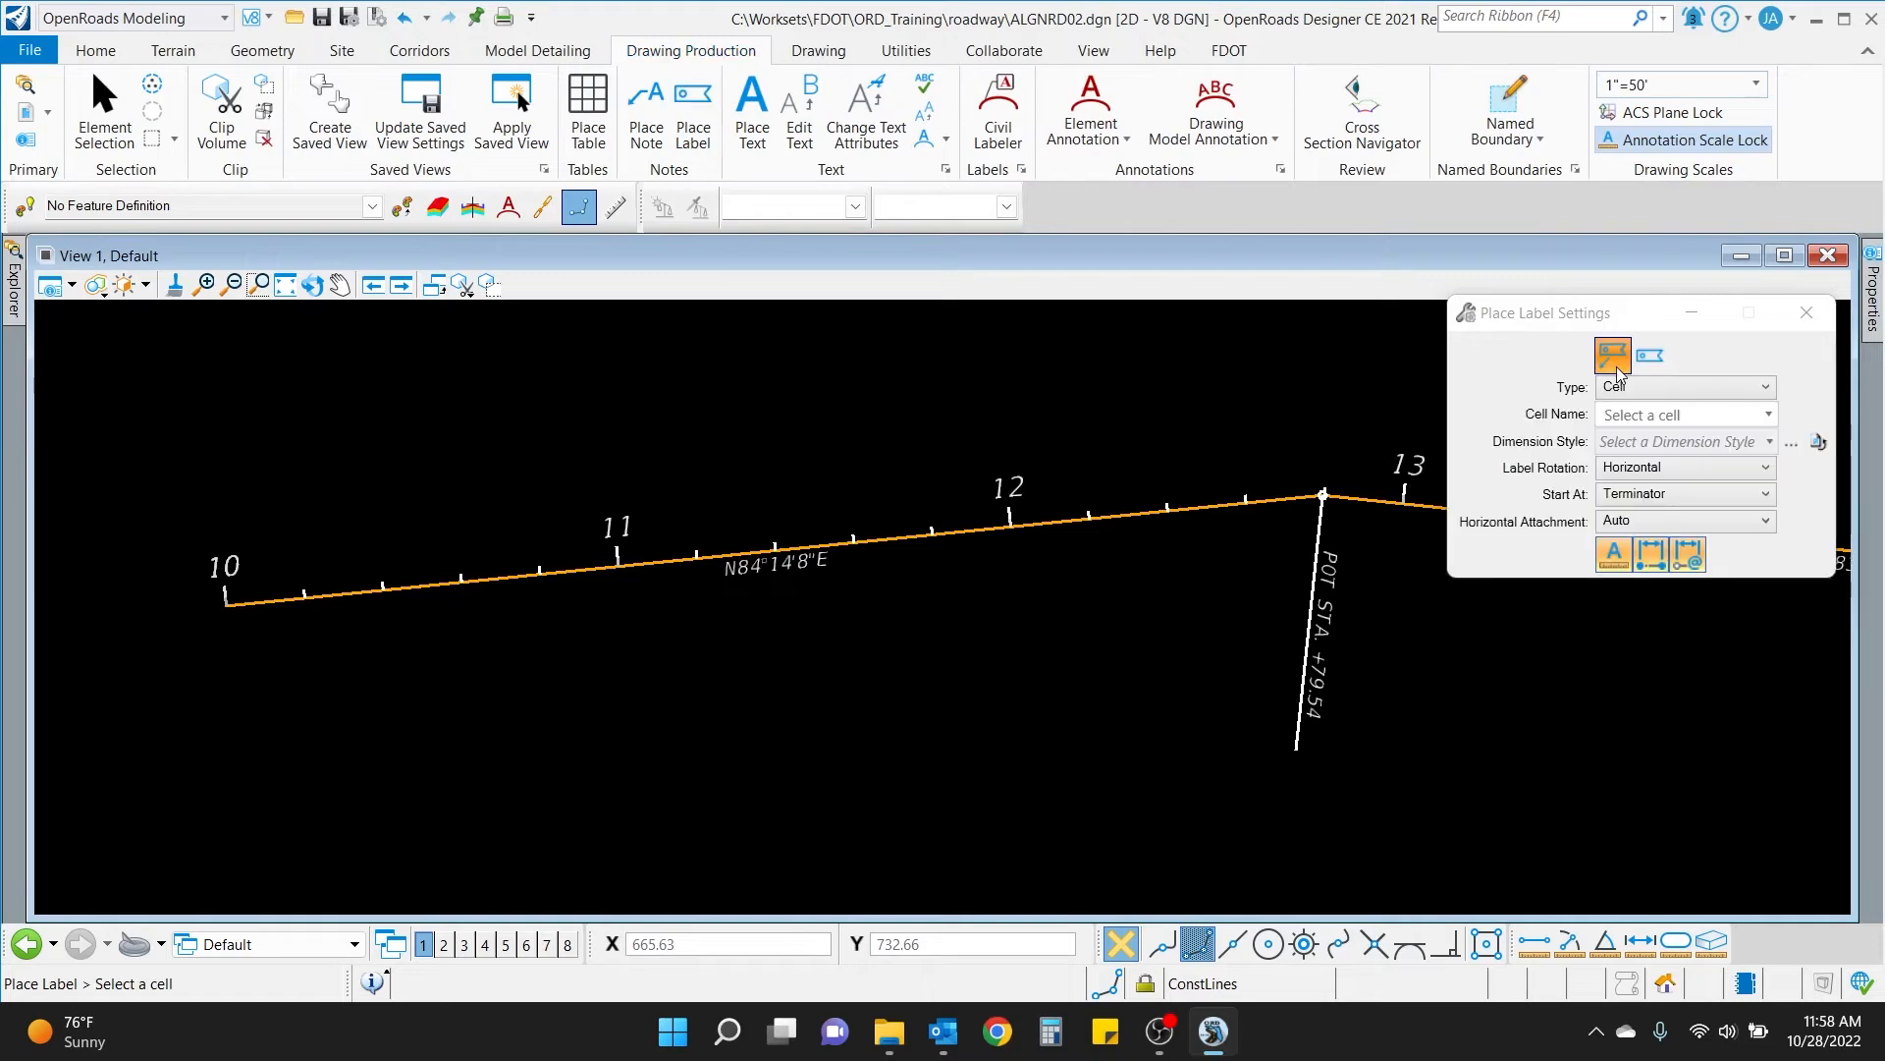
{"action": "left_click", "coordinate": [1672, 387]}
{"action": "left_click", "coordinate": [1671, 430]}
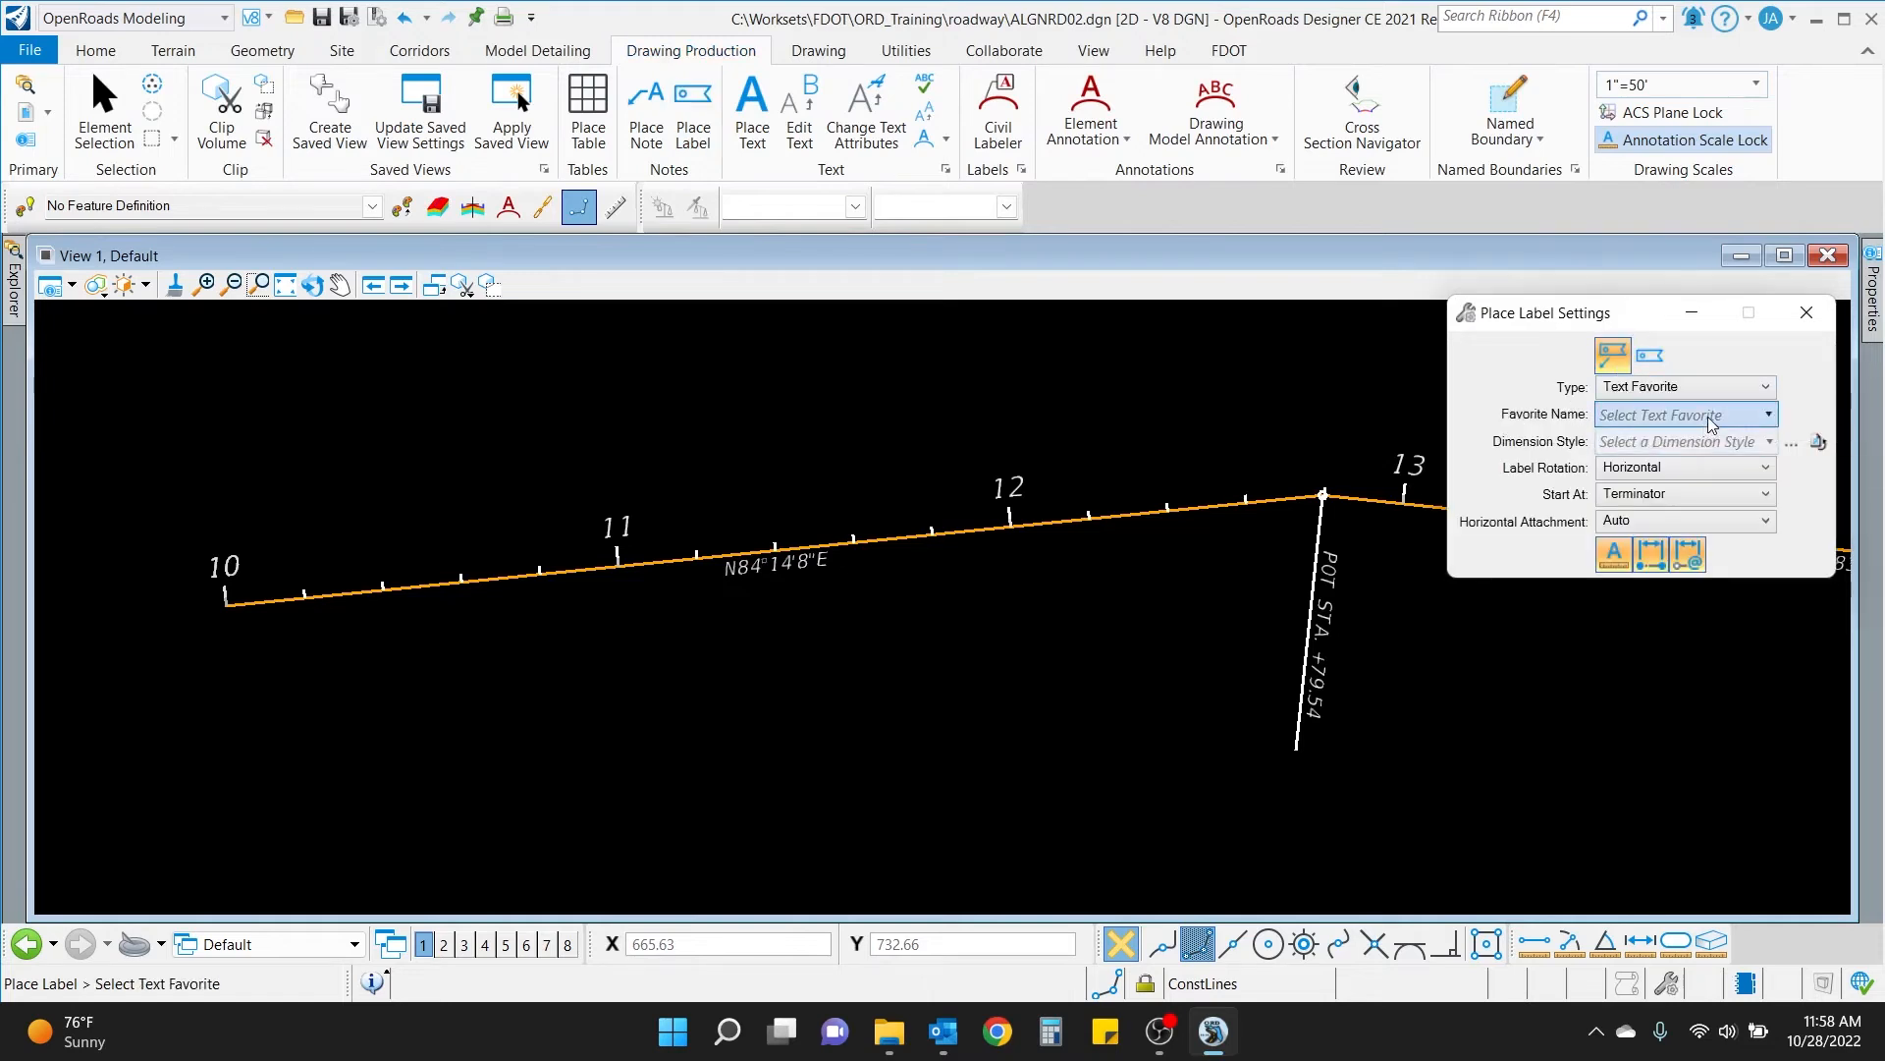
{"action": "left_click", "coordinate": [1682, 414]}
{"action": "scroll", "coordinate": [1680, 506], "scroll_direction": "down", "scroll_amount": 3}
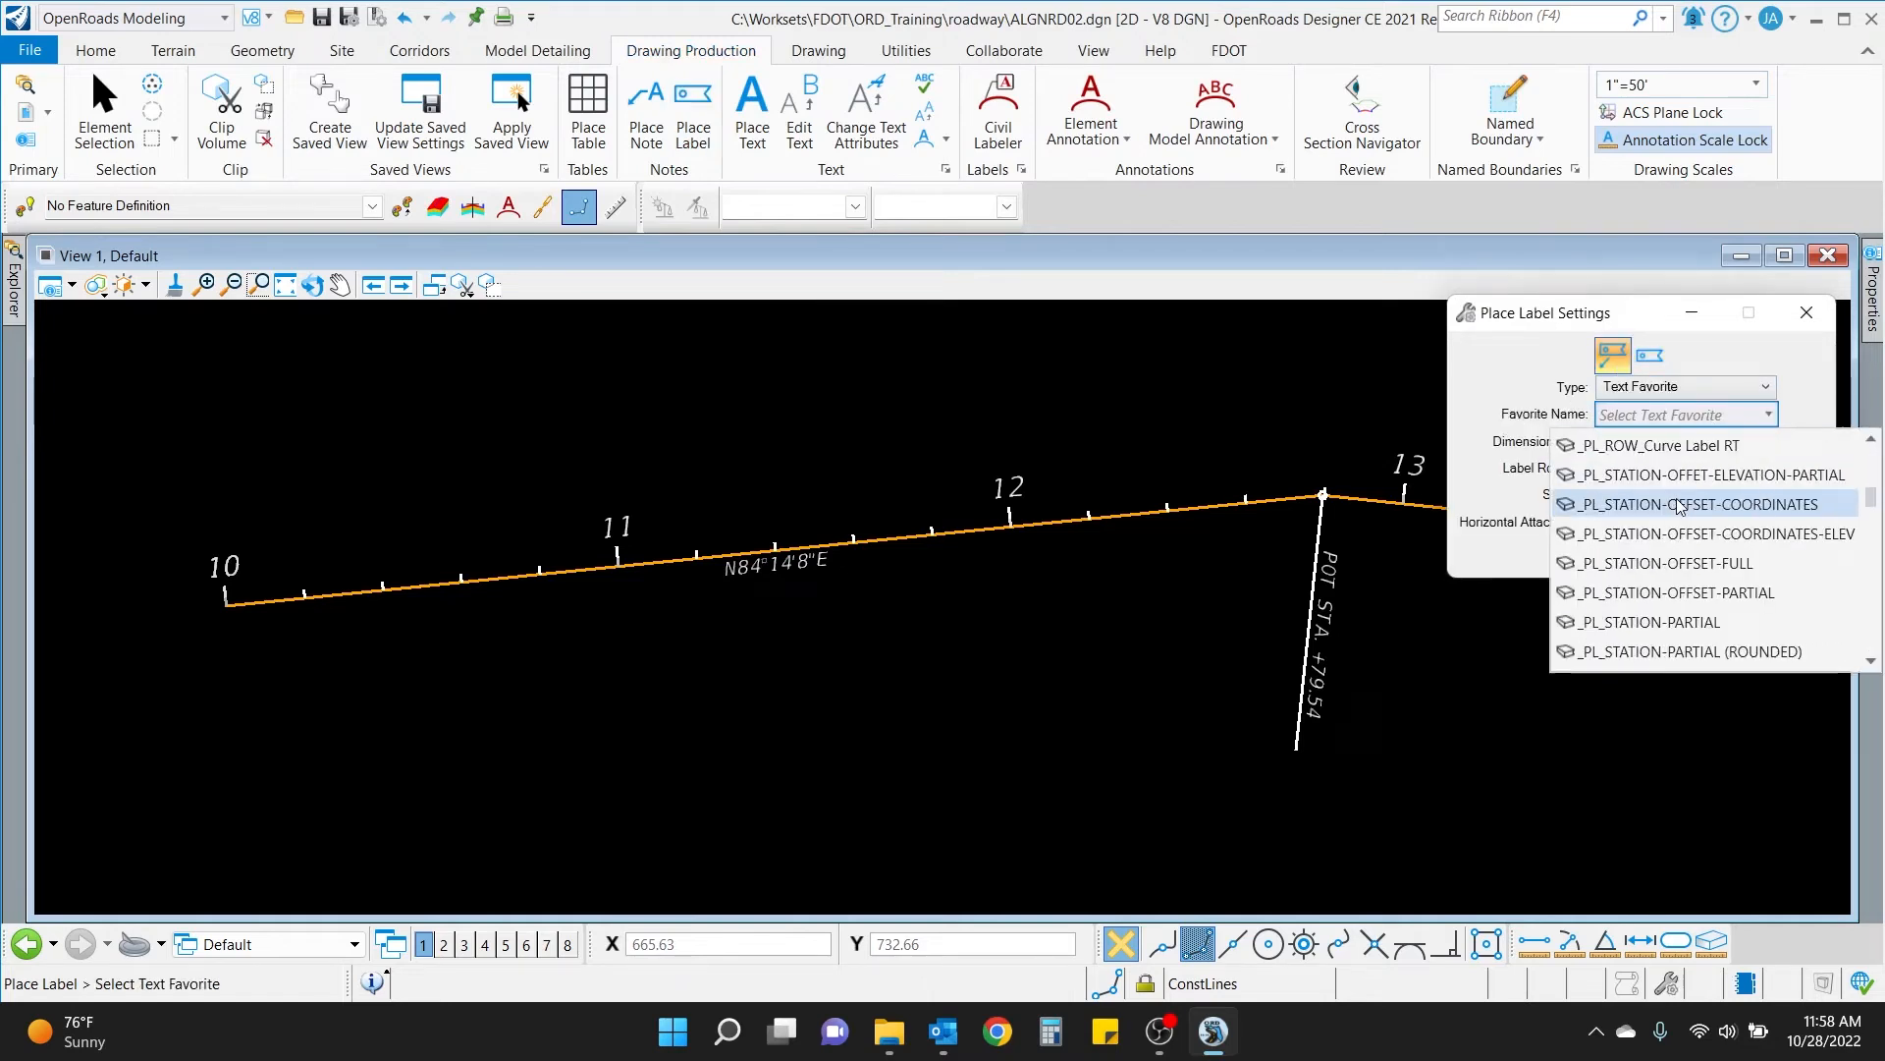
{"action": "left_click", "coordinate": [1744, 596]}
{"action": "left_click", "coordinate": [1681, 442]}
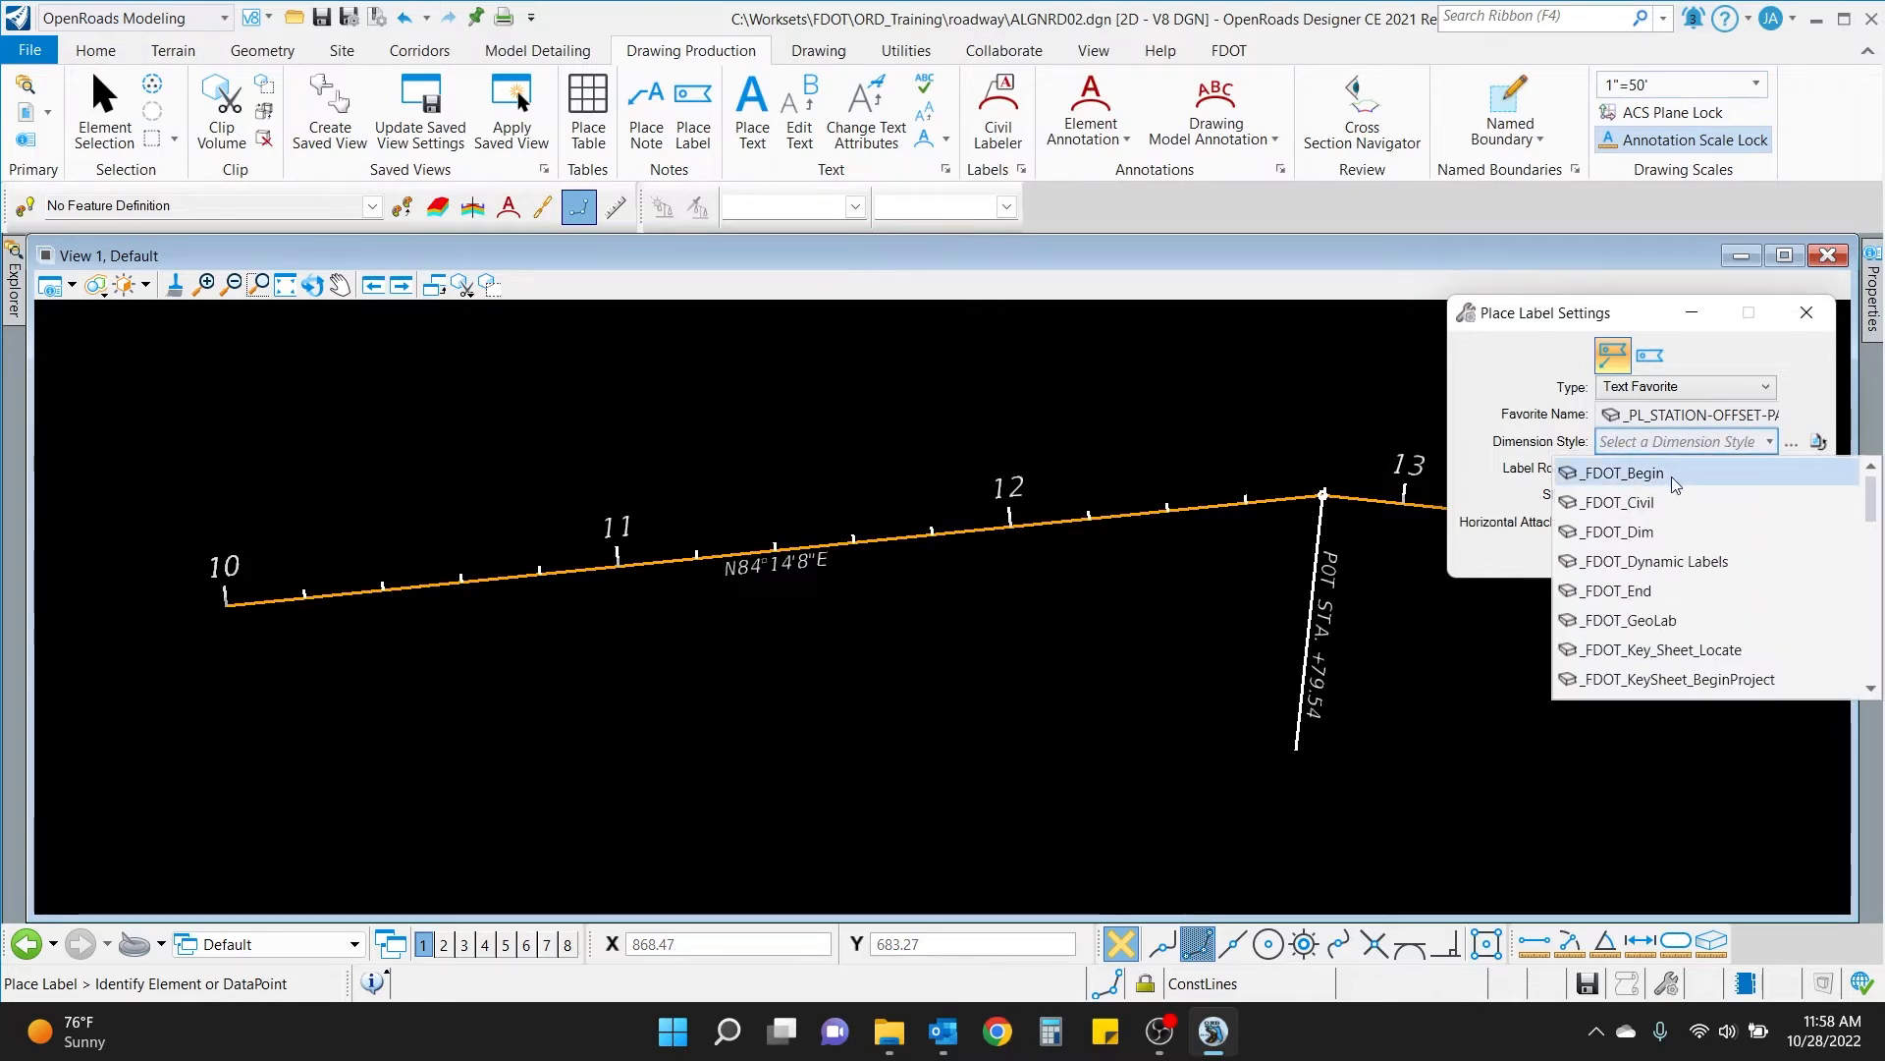
{"action": "left_click", "coordinate": [1680, 560]}
{"action": "left_click", "coordinate": [1756, 418]}
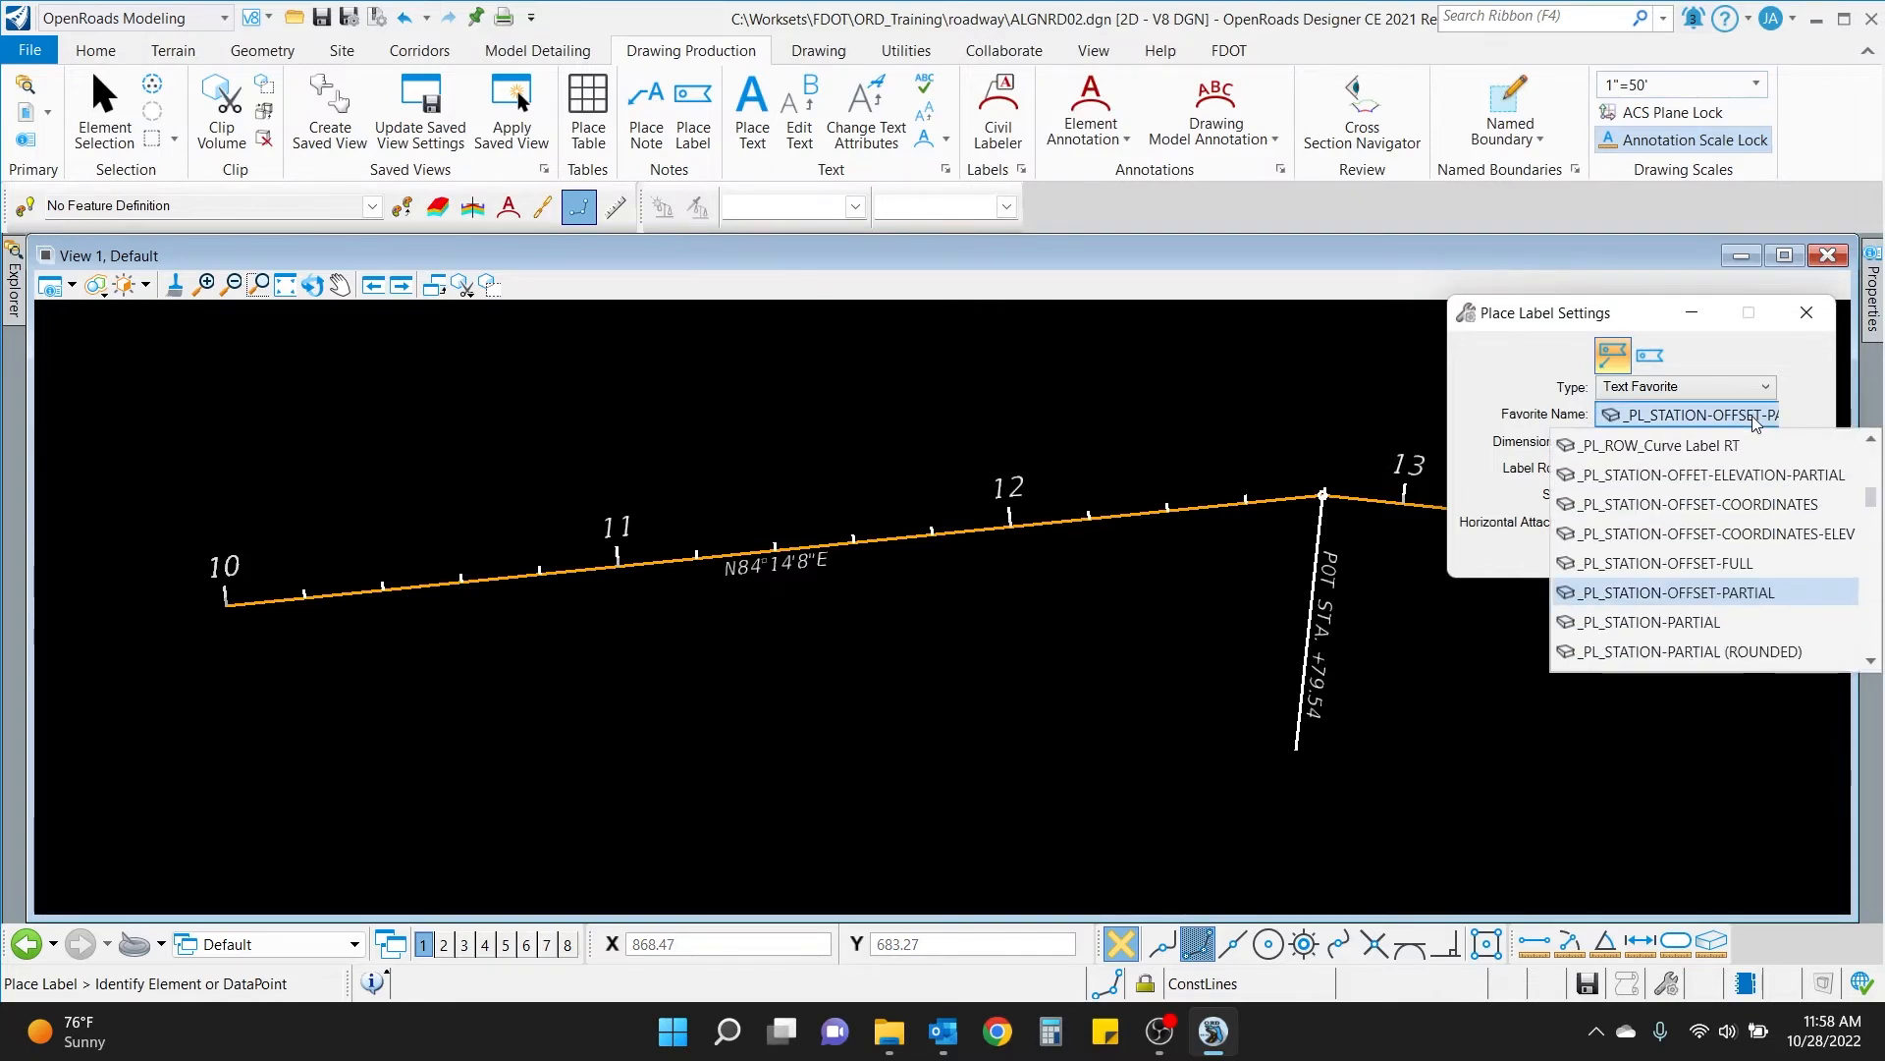
{"action": "left_click", "coordinate": [1736, 564]}
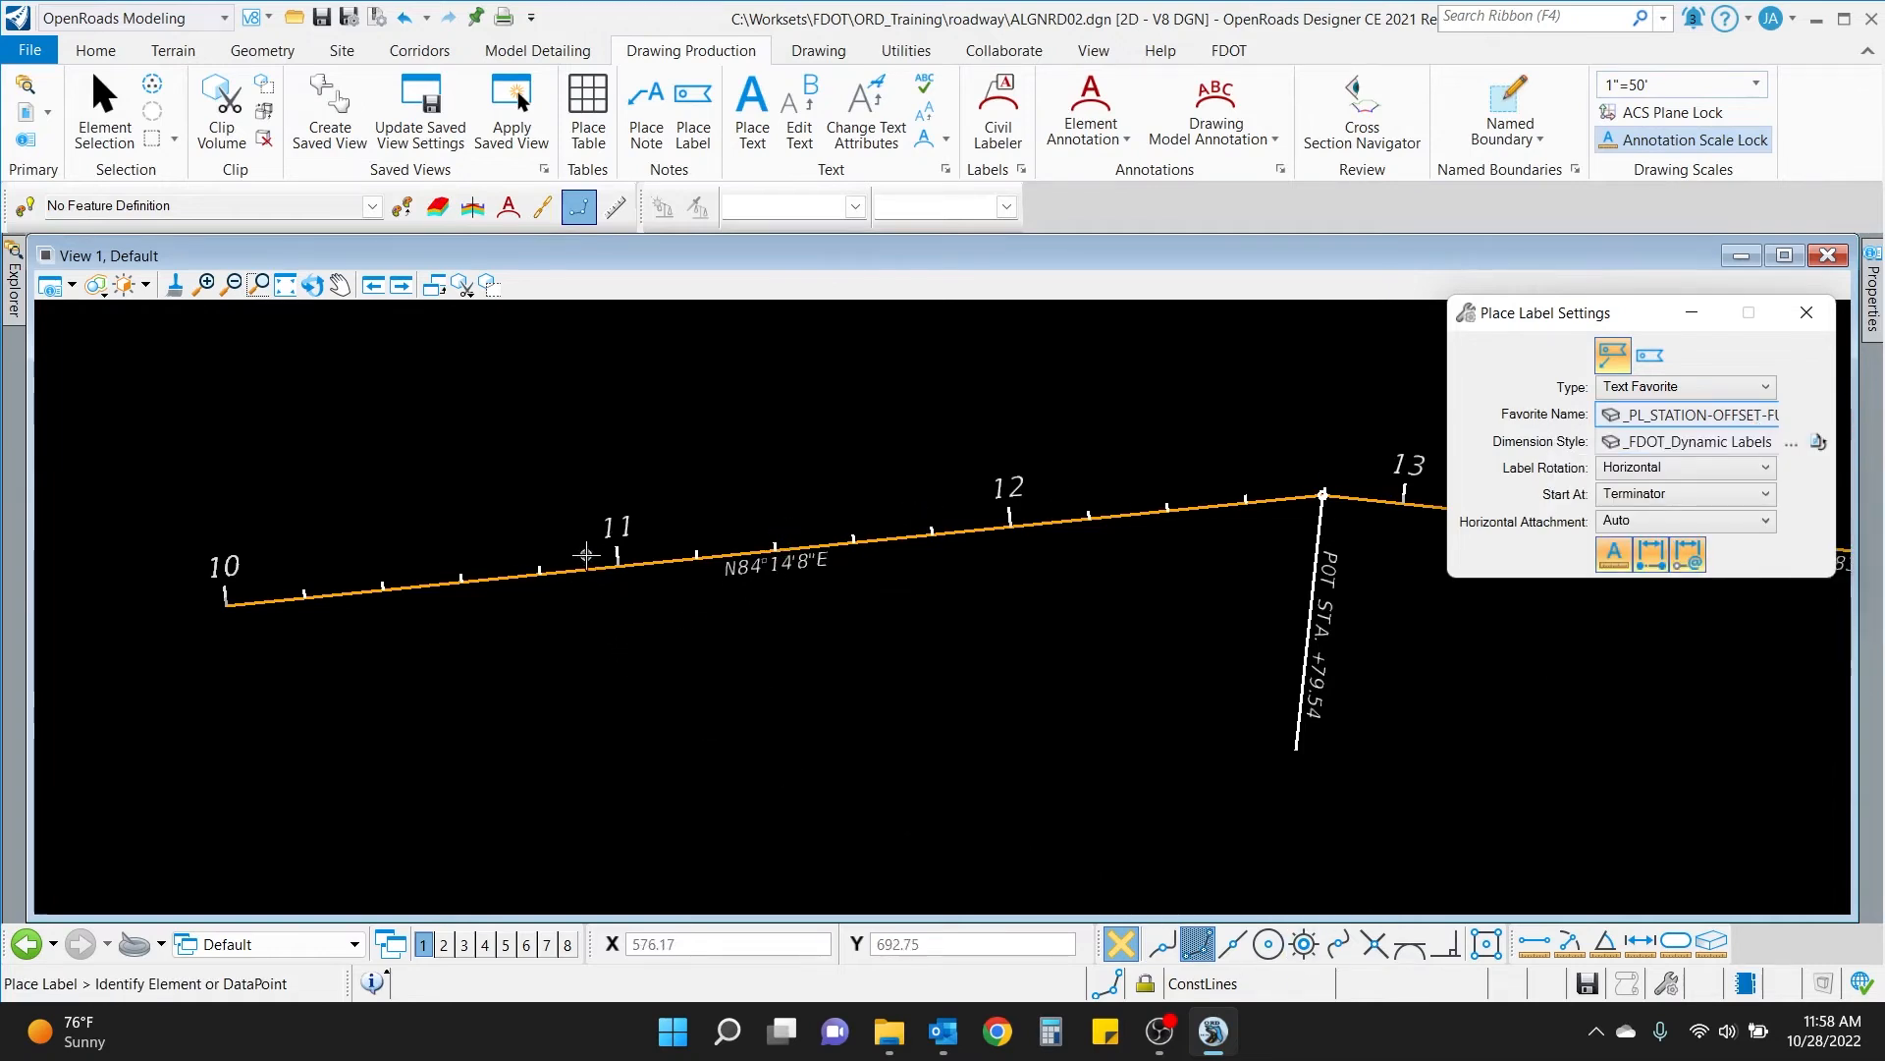
Place a station-offset label for a point at about station 11+13, about 5 ft left of the baseline, with its text above the line.
{"action": "left_click", "coordinate": [570, 574]}
{"action": "scroll", "coordinate": [683, 534], "scroll_direction": "up", "scroll_amount": 2}
{"action": "left_click", "coordinate": [640, 543]}
{"action": "scroll", "coordinate": [657, 504], "scroll_direction": "down", "scroll_amount": 3}
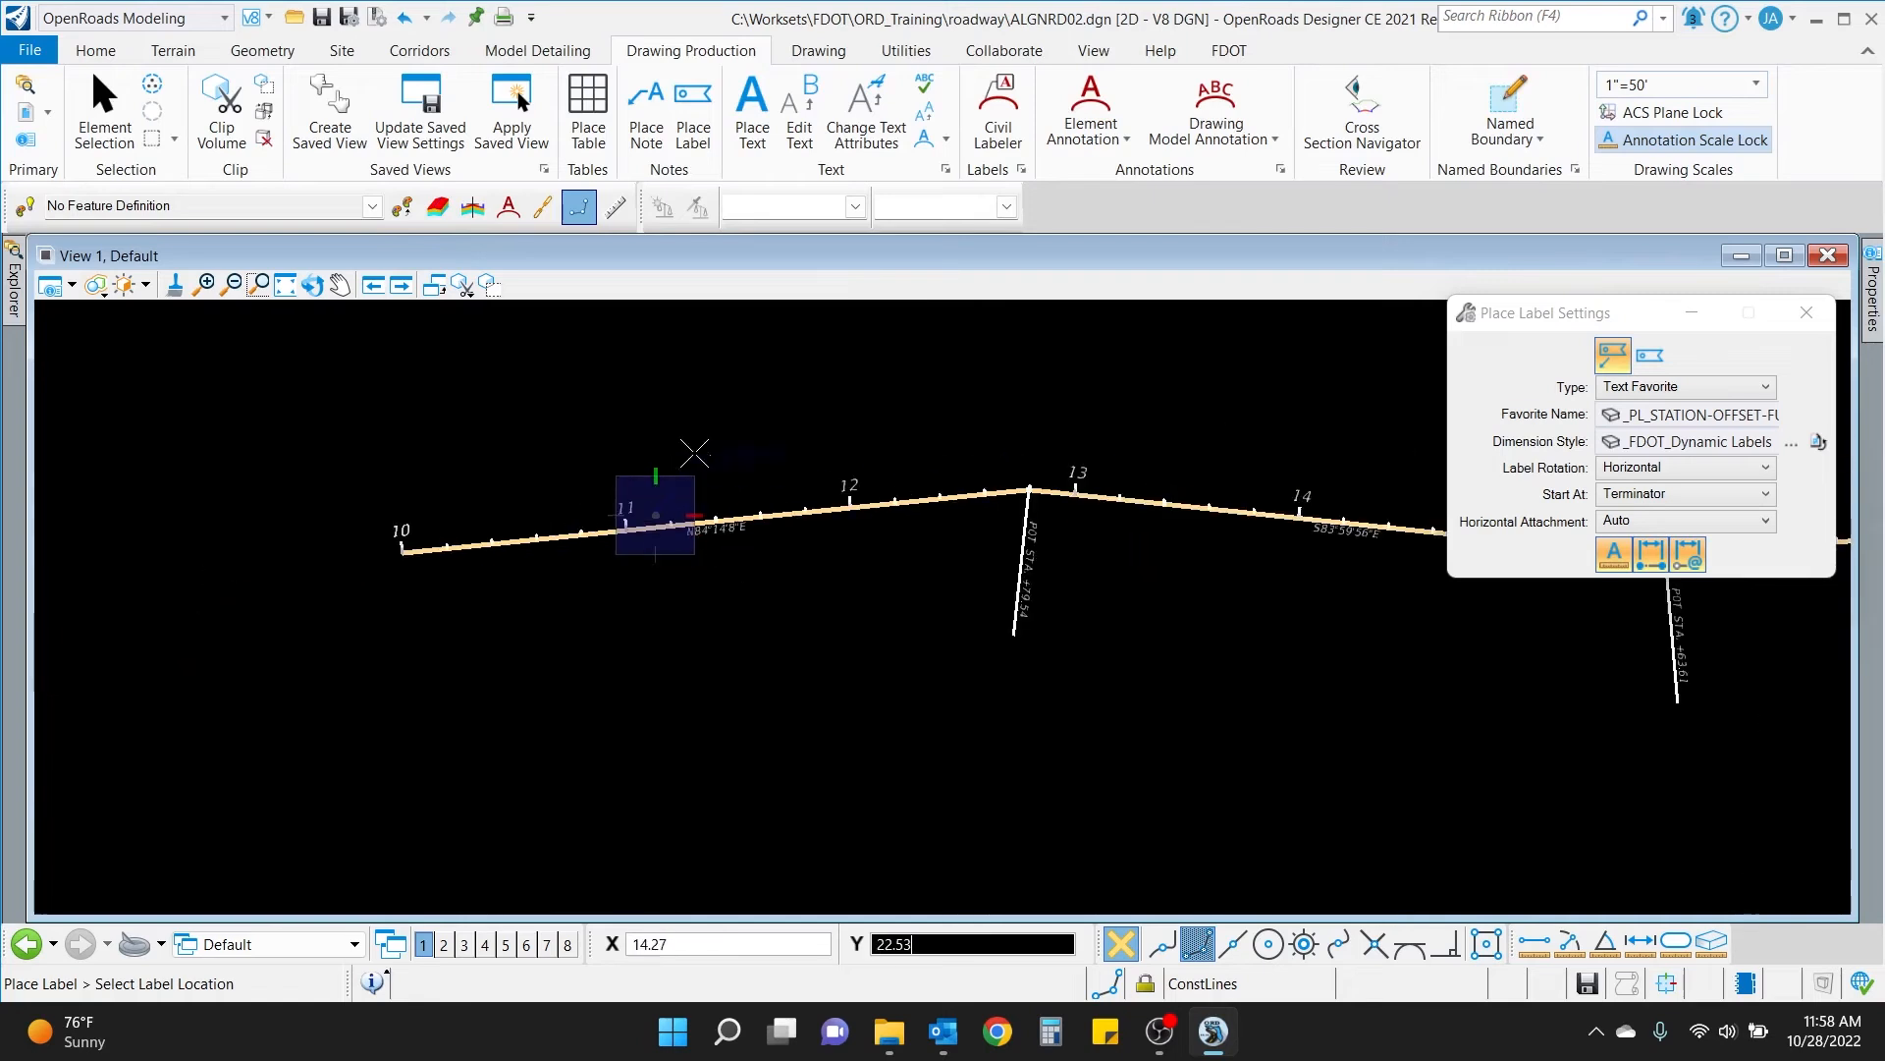
{"action": "scroll", "coordinate": [694, 450], "scroll_direction": "up", "scroll_amount": 2}
{"action": "left_click", "coordinate": [657, 526]}
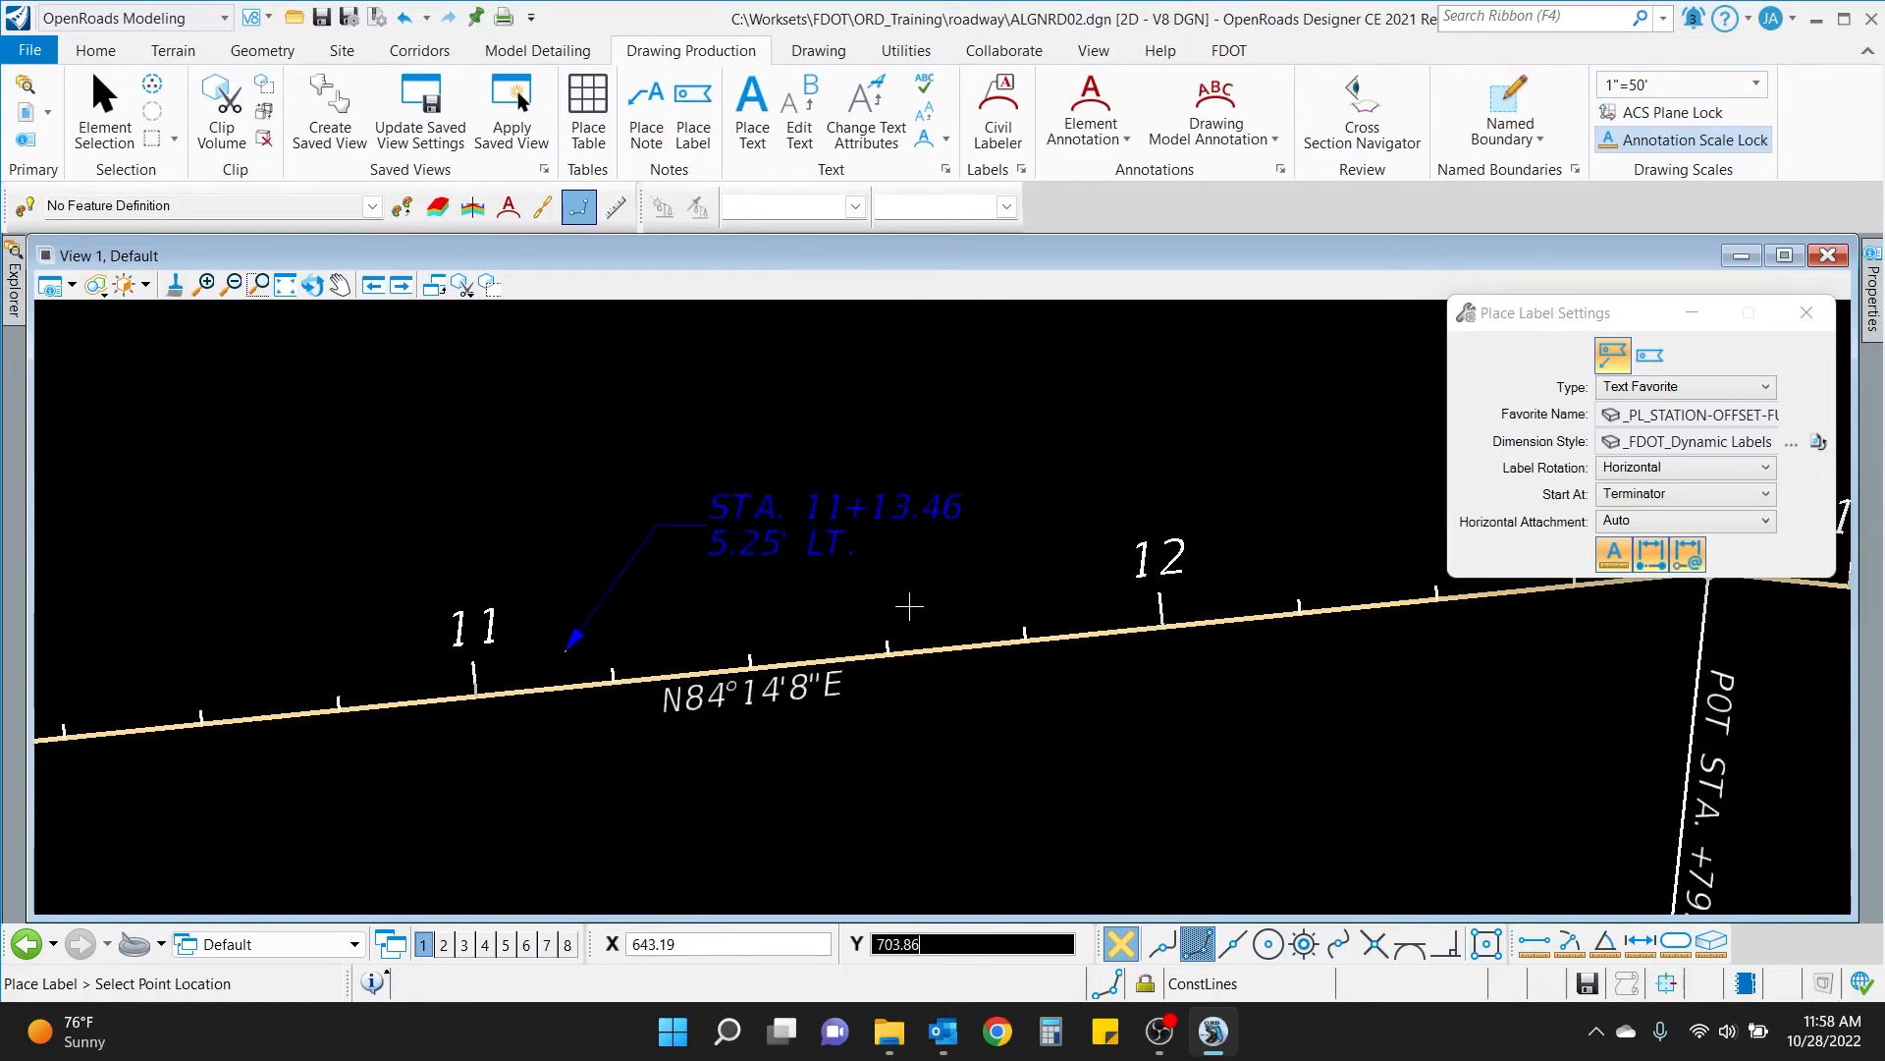
Place a second station-offset label at about station 12+10, about 0.6 ft right of the baseline, with its text below, and end label placement.
{"action": "scroll", "coordinate": [910, 606], "scroll_direction": "down", "scroll_amount": 2}
{"action": "scroll", "coordinate": [1081, 639], "scroll_direction": "up", "scroll_amount": 2}
{"action": "left_click", "coordinate": [1190, 664]}
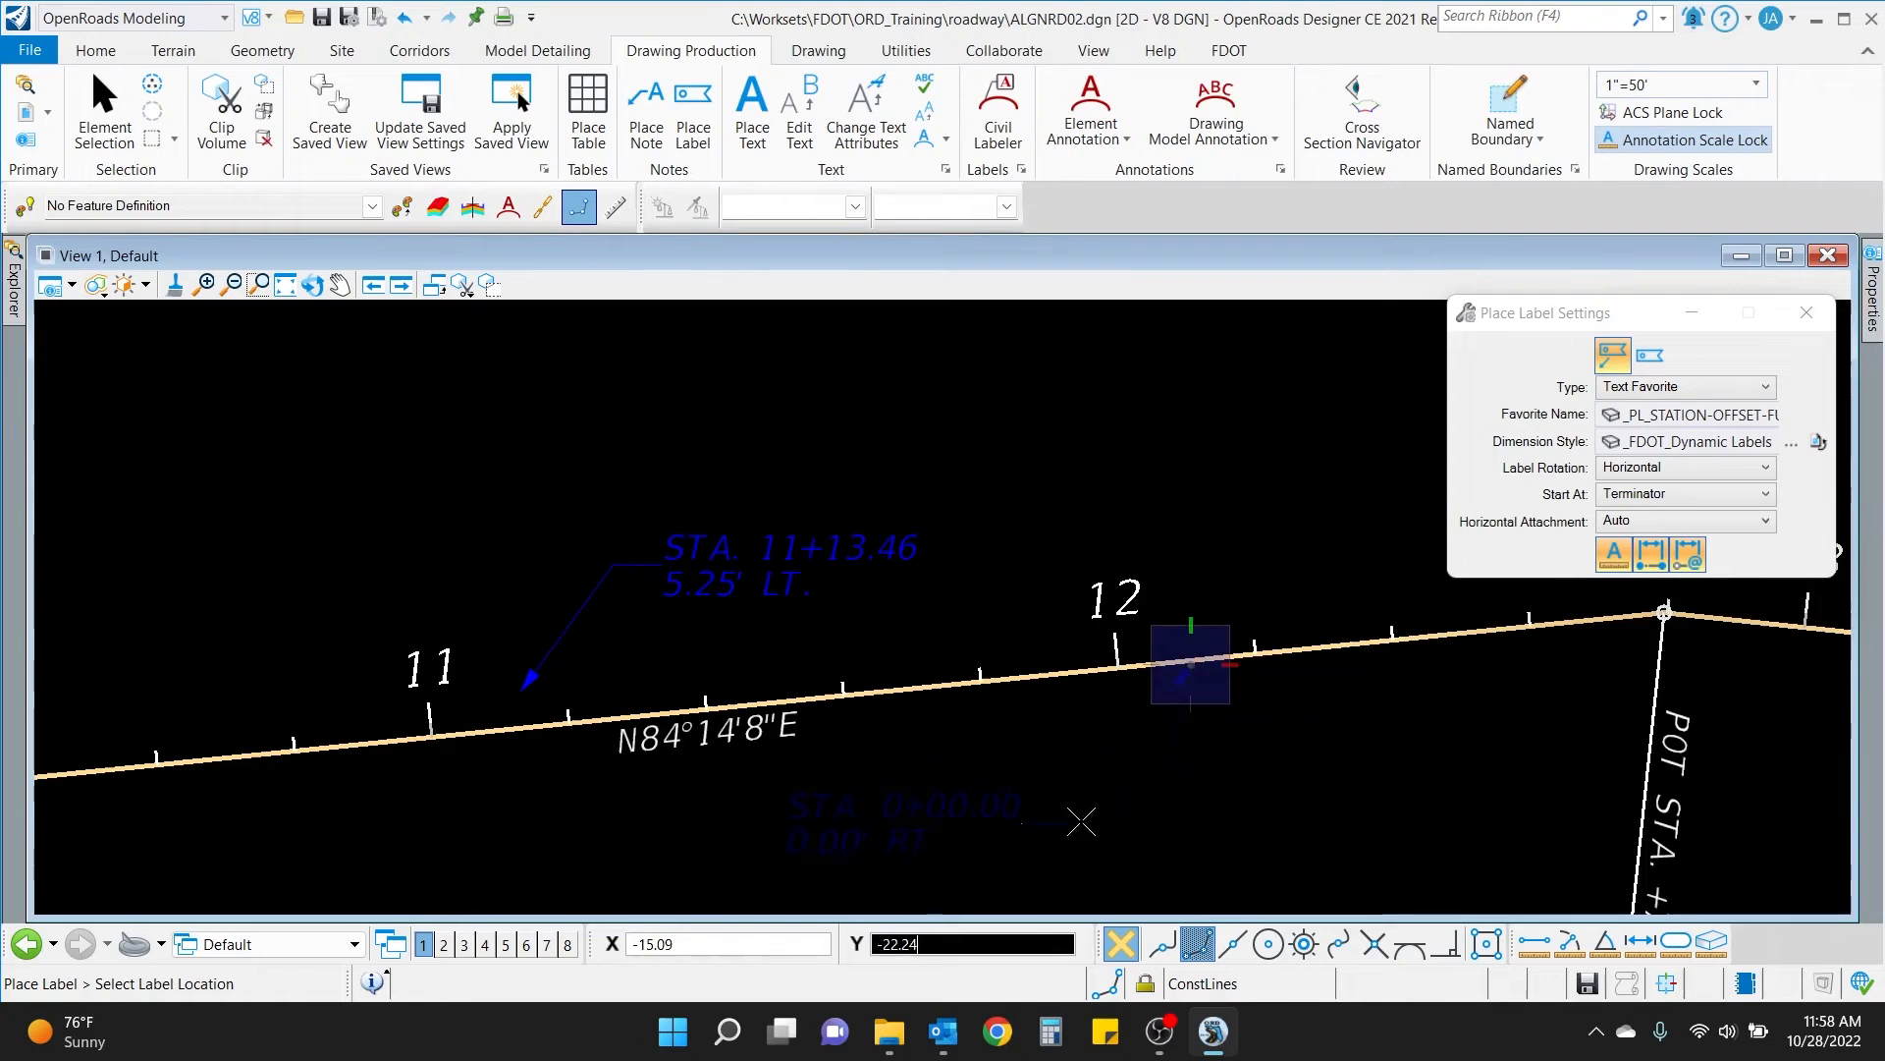
{"action": "left_click", "coordinate": [1076, 811]}
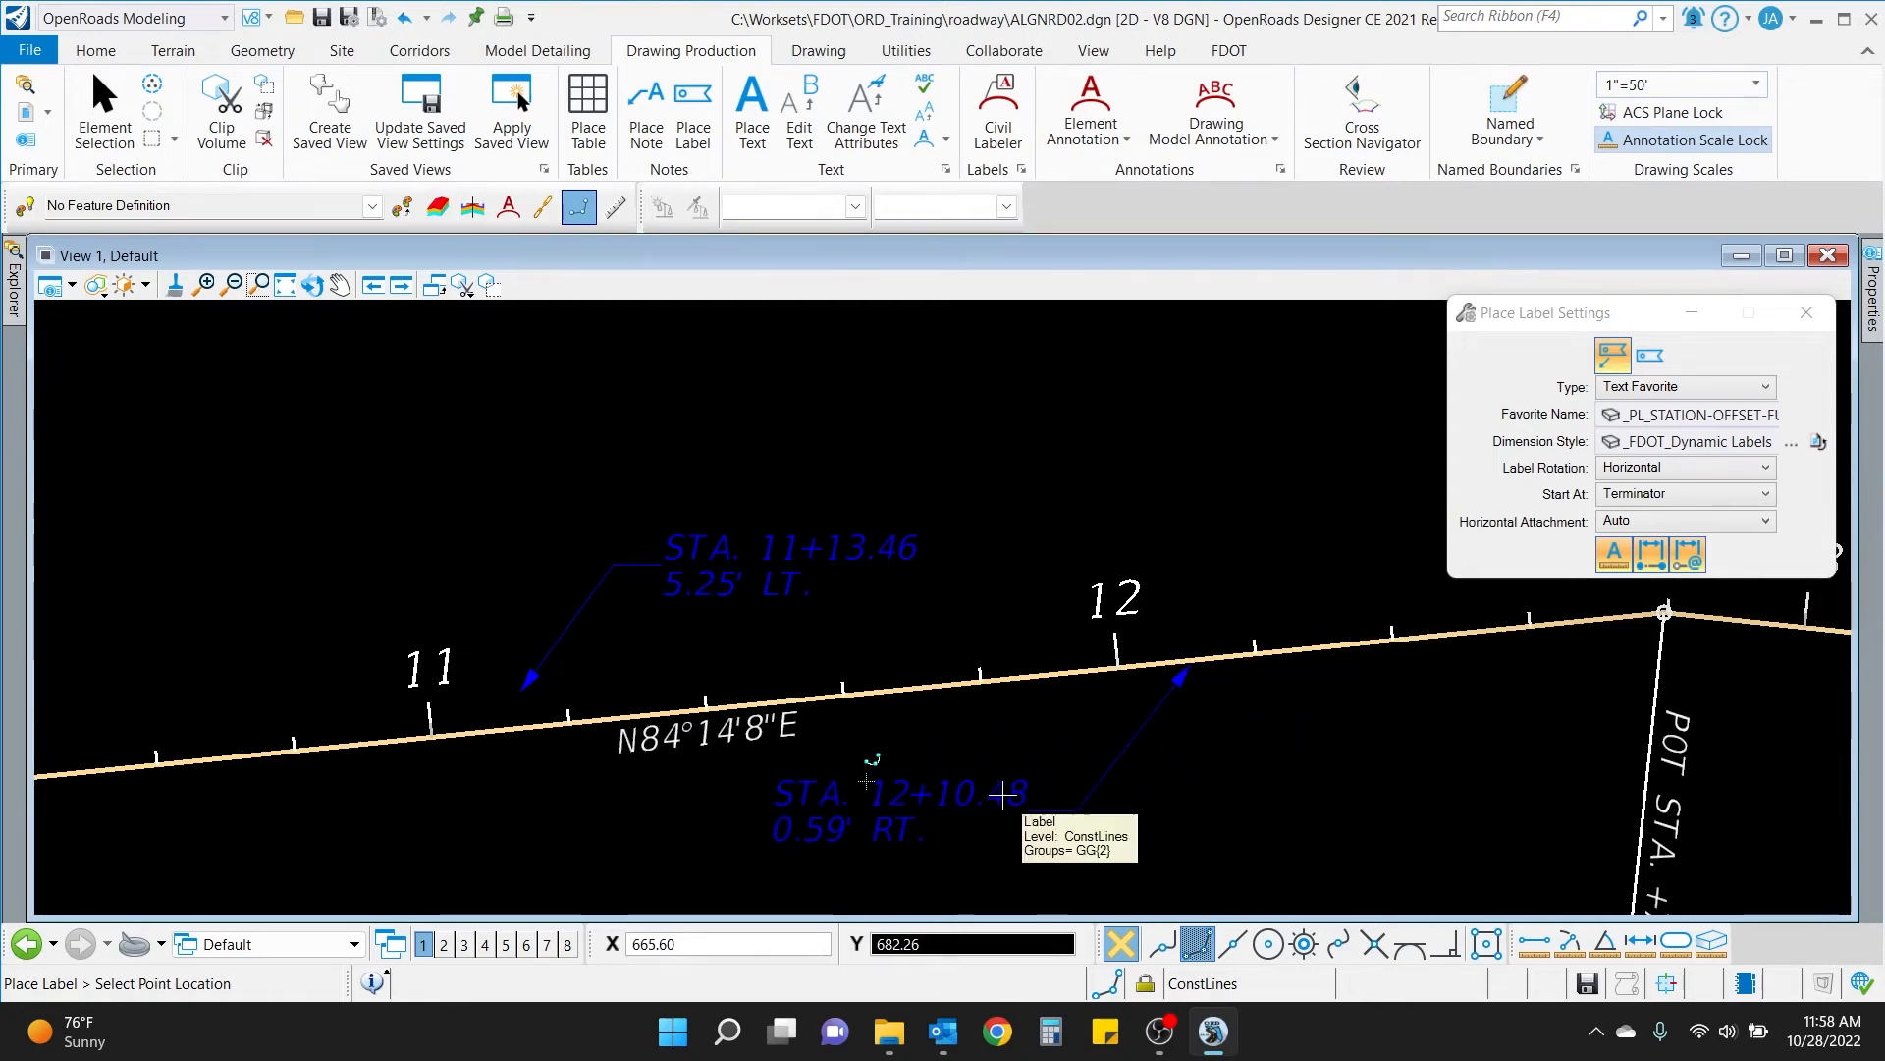
{"action": "scroll", "coordinate": [982, 638], "scroll_direction": "down", "scroll_amount": 3}
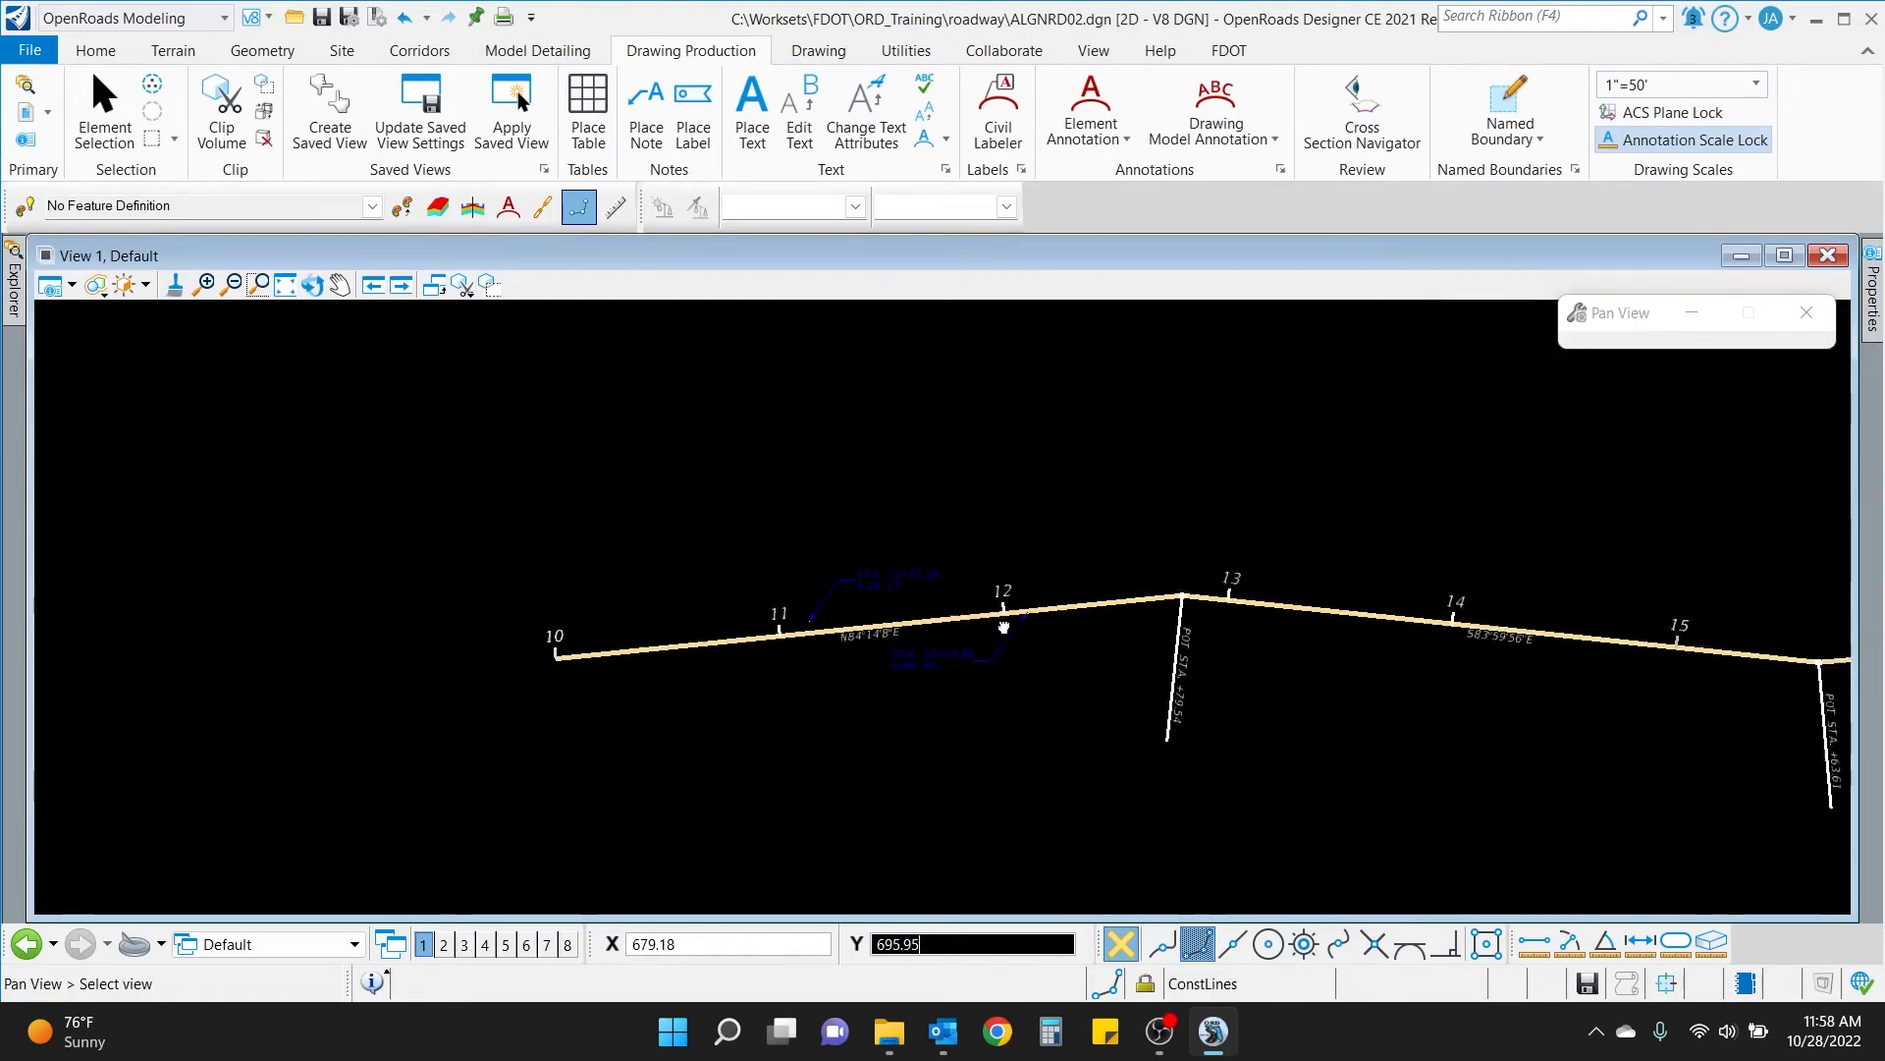
{"action": "scroll", "coordinate": [1179, 668], "scroll_direction": "up", "scroll_amount": 2}
{"action": "right_click", "coordinate": [1080, 649]}
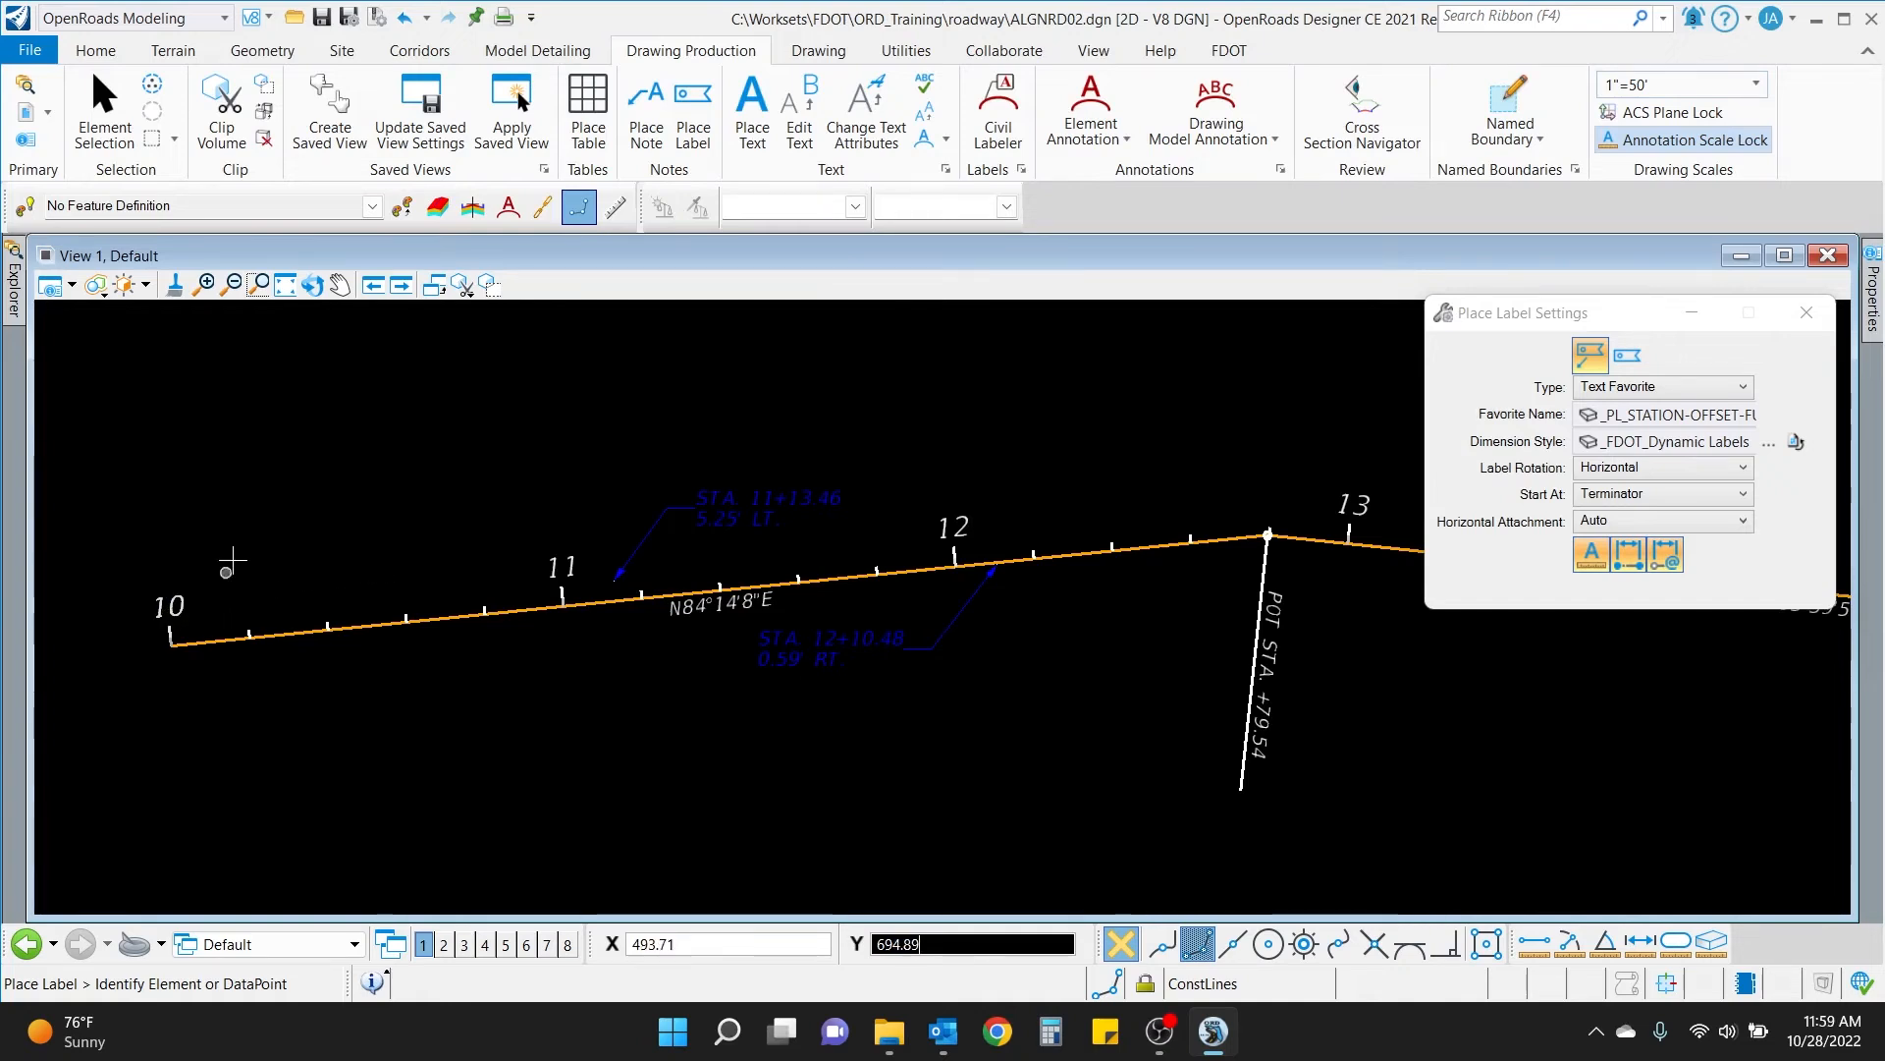
{"action": "key", "text": "Escape"}
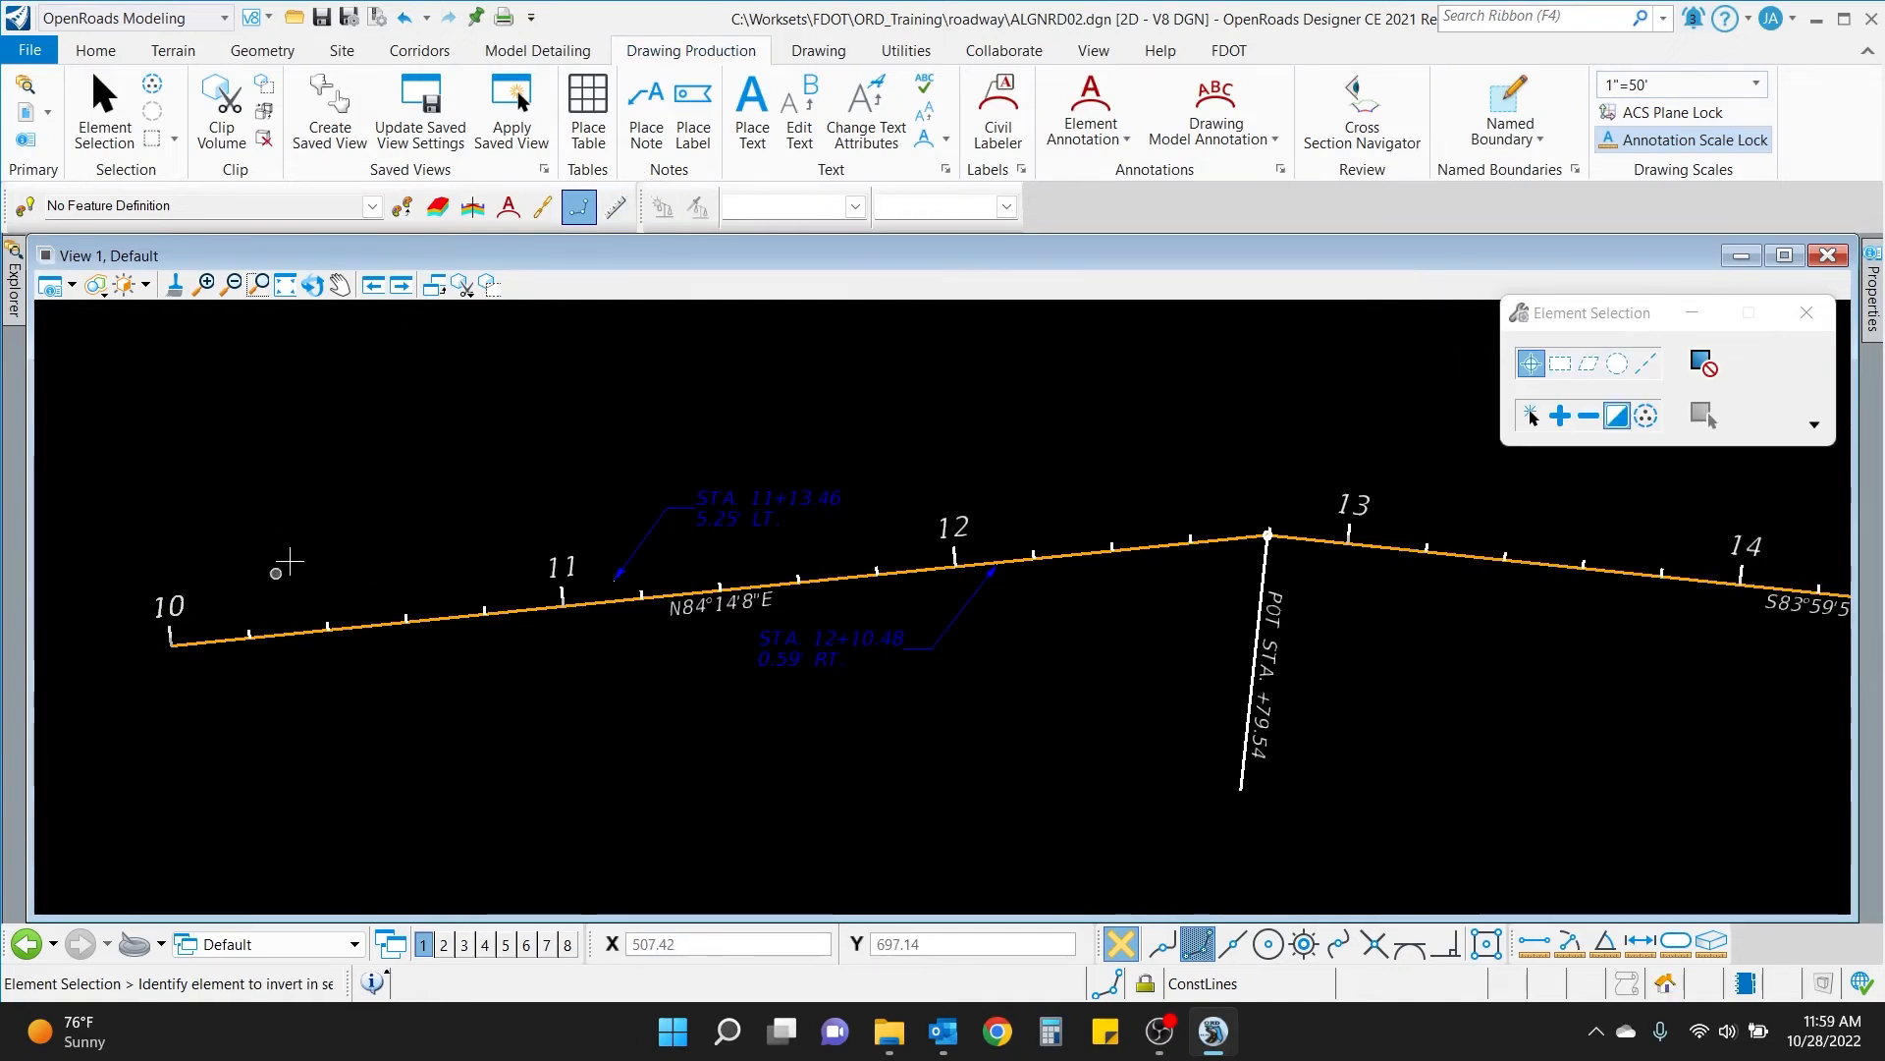
Set the starting station of baseline BL1 to 100+00.00.
{"action": "left_click", "coordinate": [178, 589]}
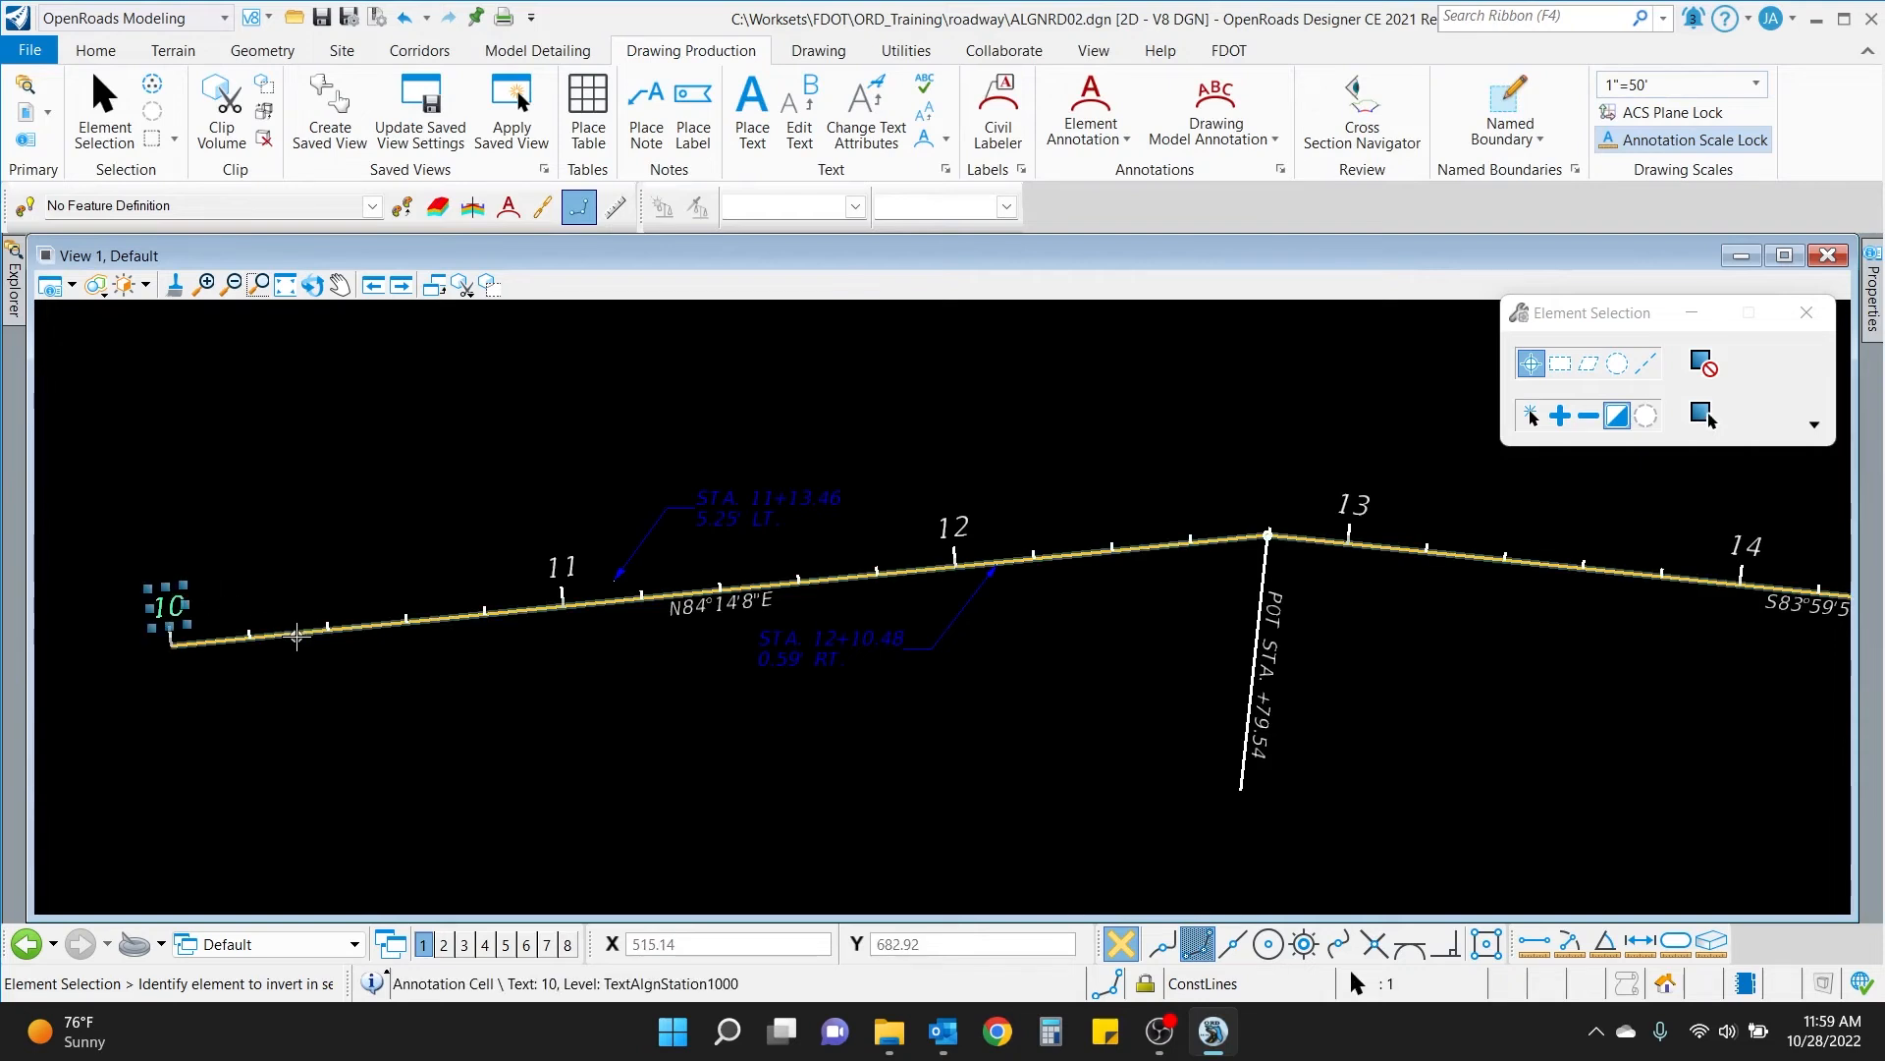
{"action": "left_click", "coordinate": [296, 636]}
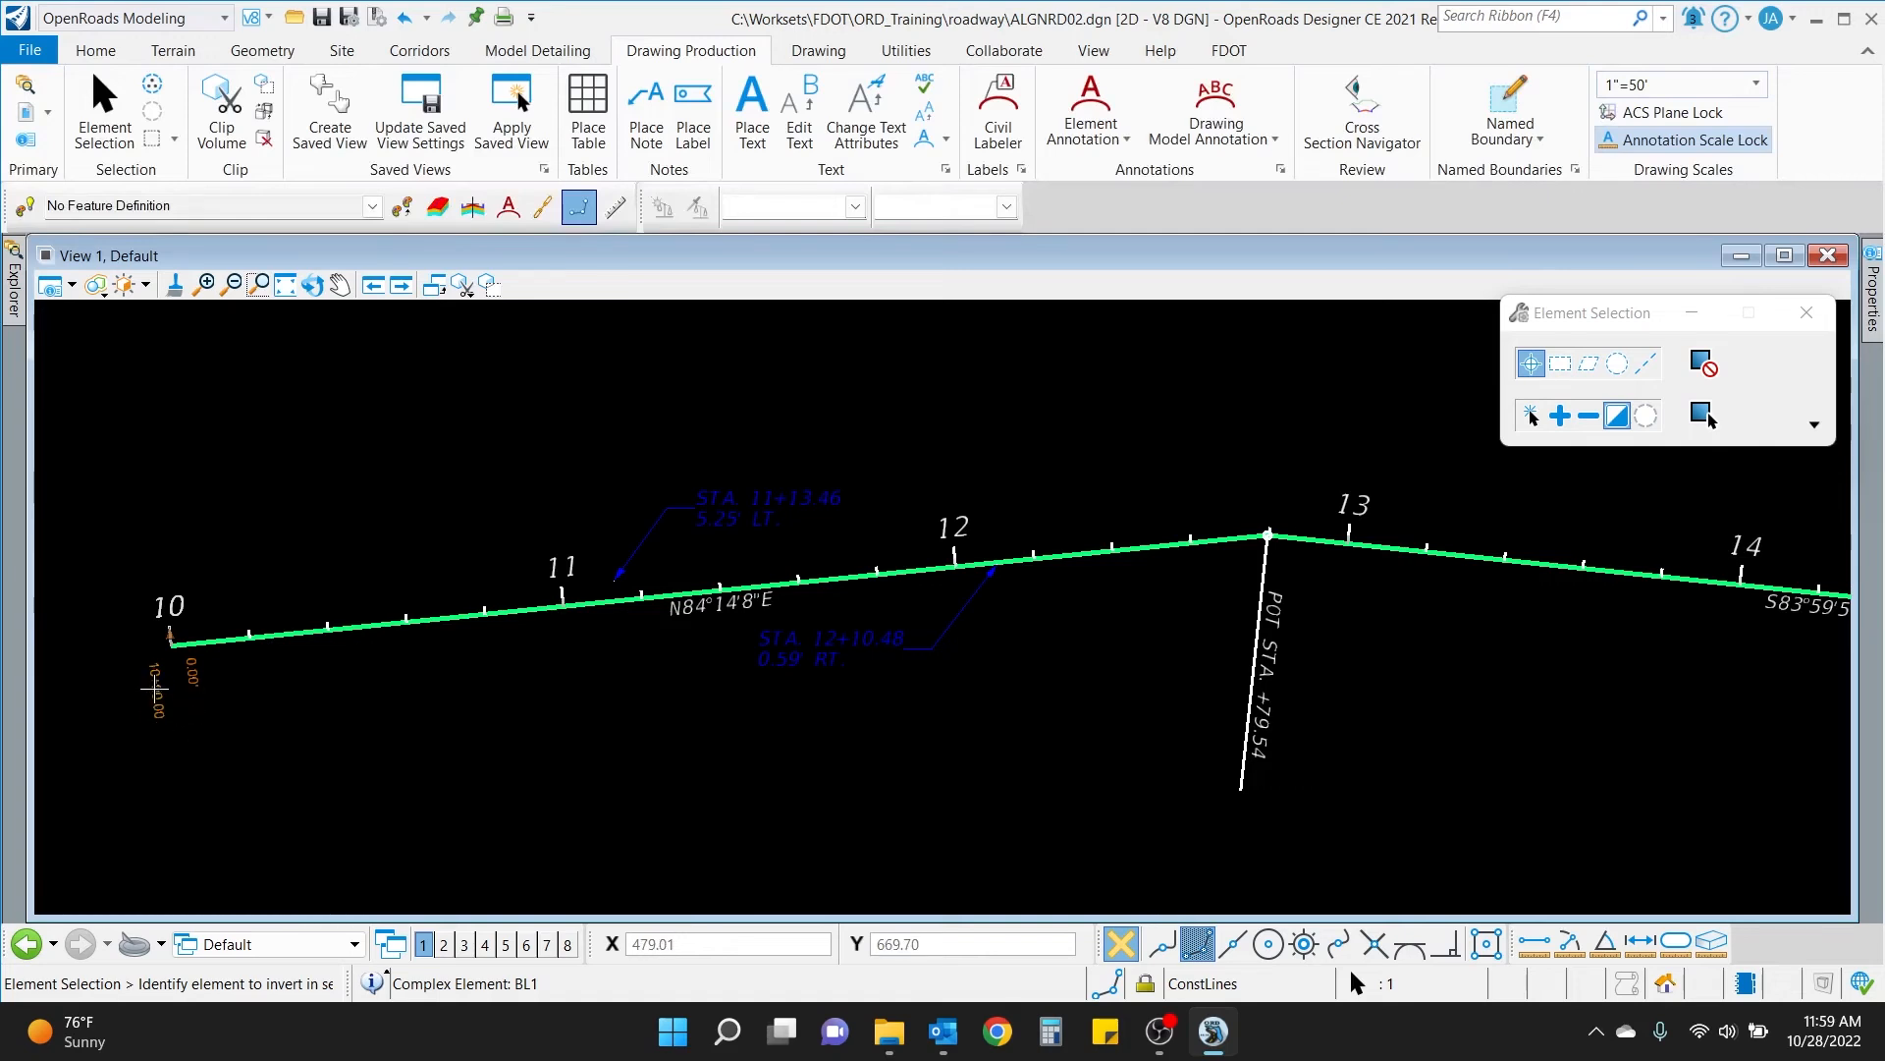
{"action": "left_click", "coordinate": [154, 687]}
{"action": "left_click", "coordinate": [176, 721]}
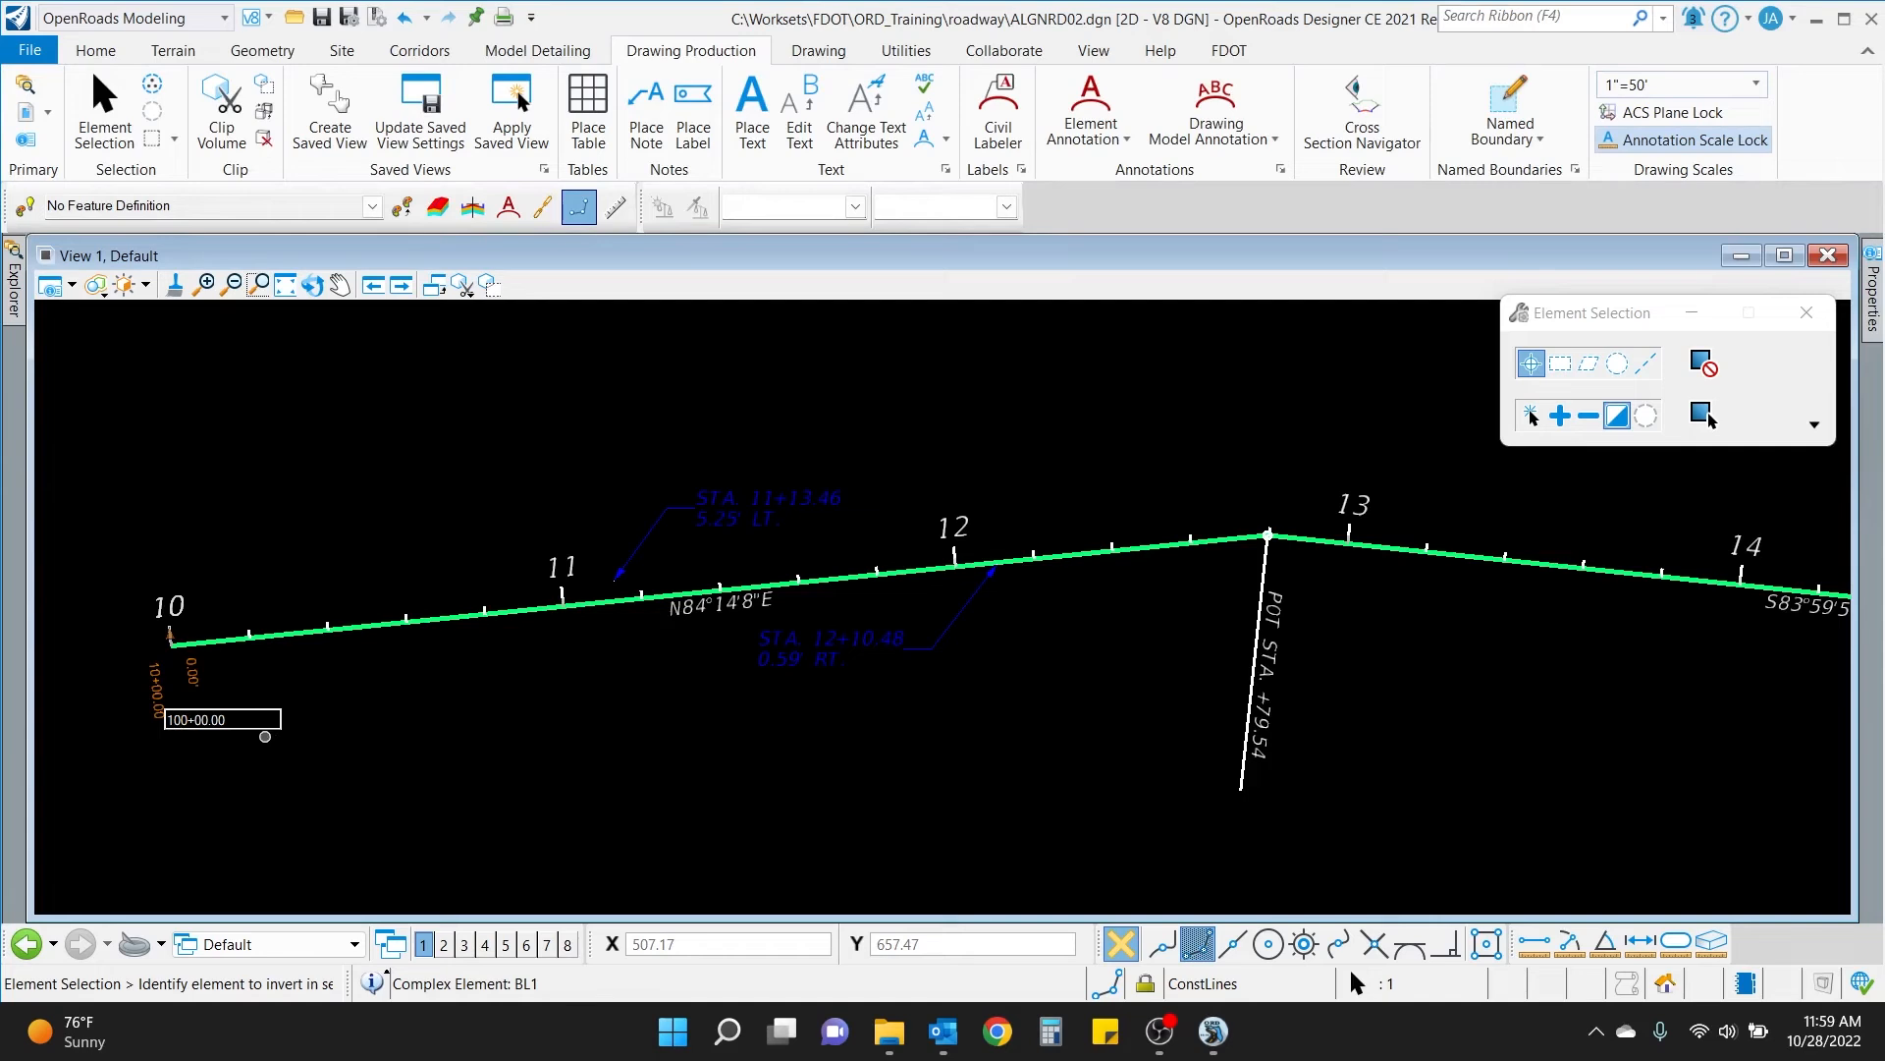
{"action": "type", "text": "0"}
{"action": "key", "text": "Return"}
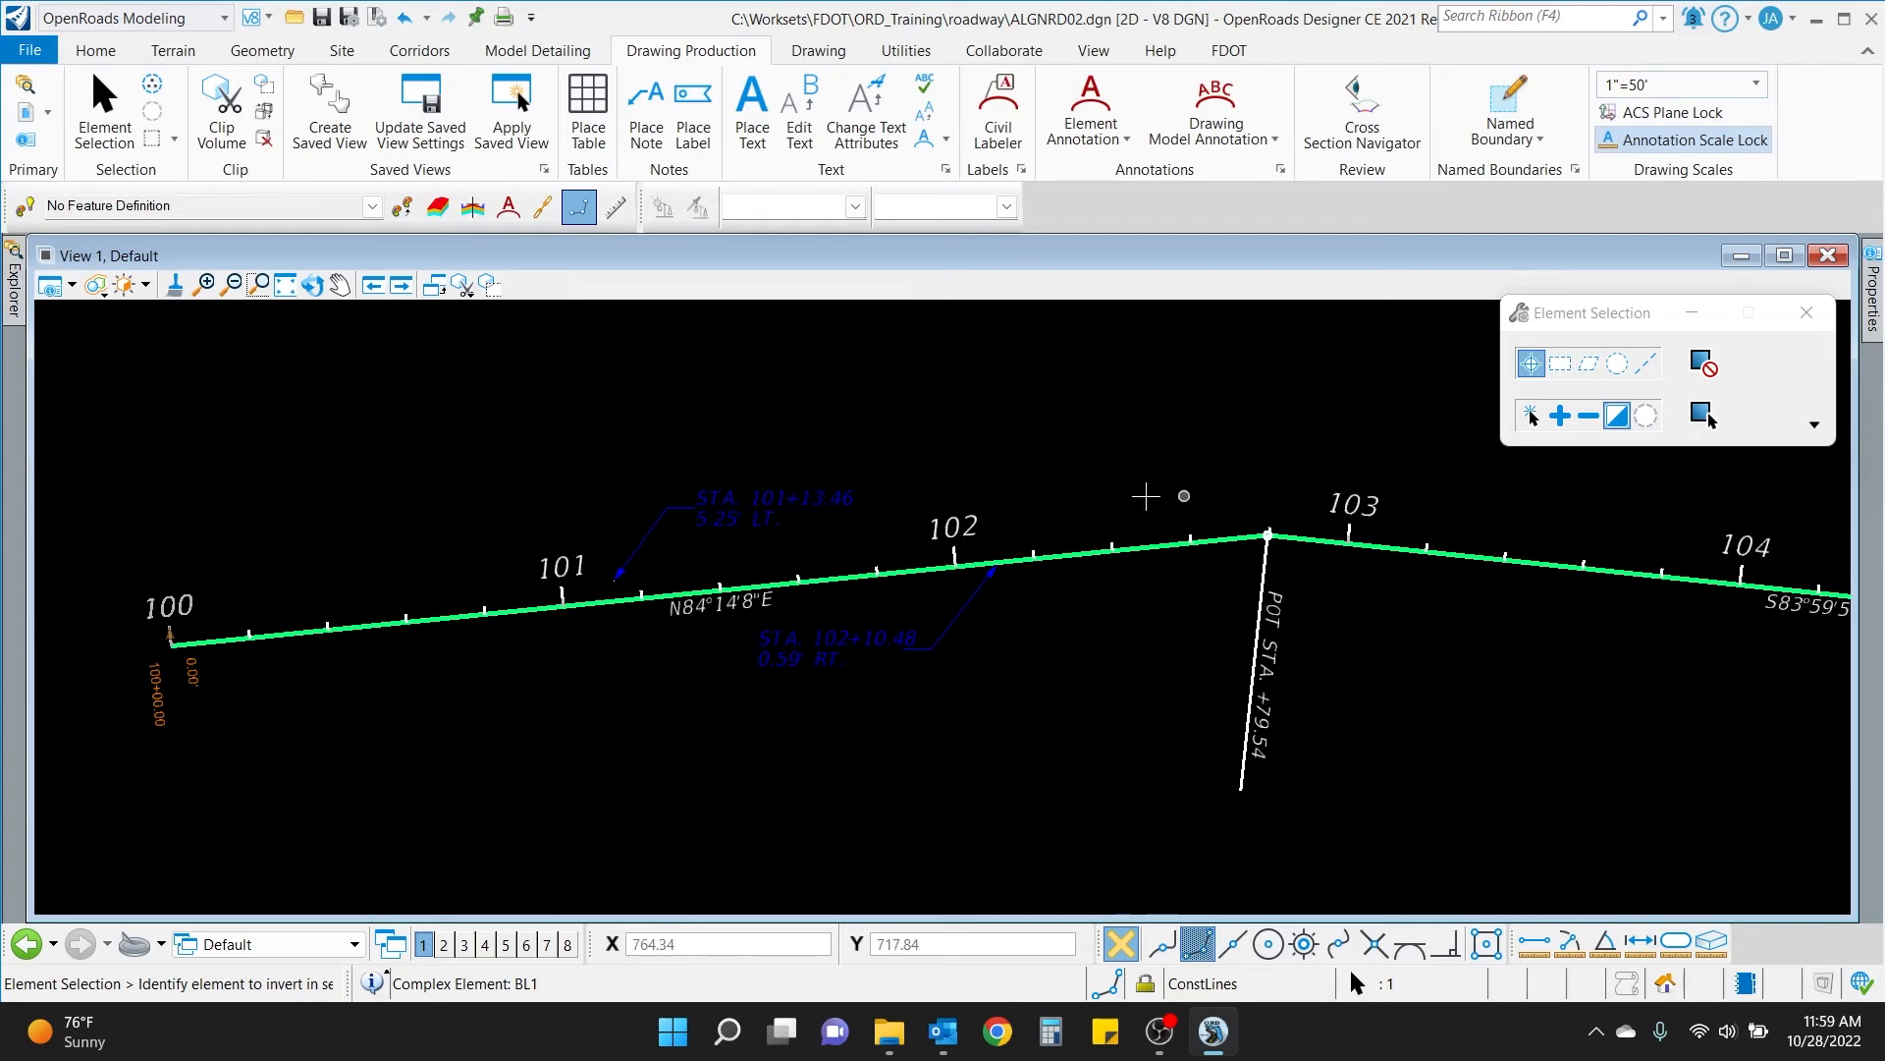
Shift the reference point of baseline station 100+00.00 along the alignment and set its distance from the beginning to 60 ft.
{"action": "scroll", "coordinate": [736, 525], "scroll_direction": "up", "scroll_amount": 5}
{"action": "scroll", "coordinate": [766, 488], "scroll_direction": "down", "scroll_amount": 2}
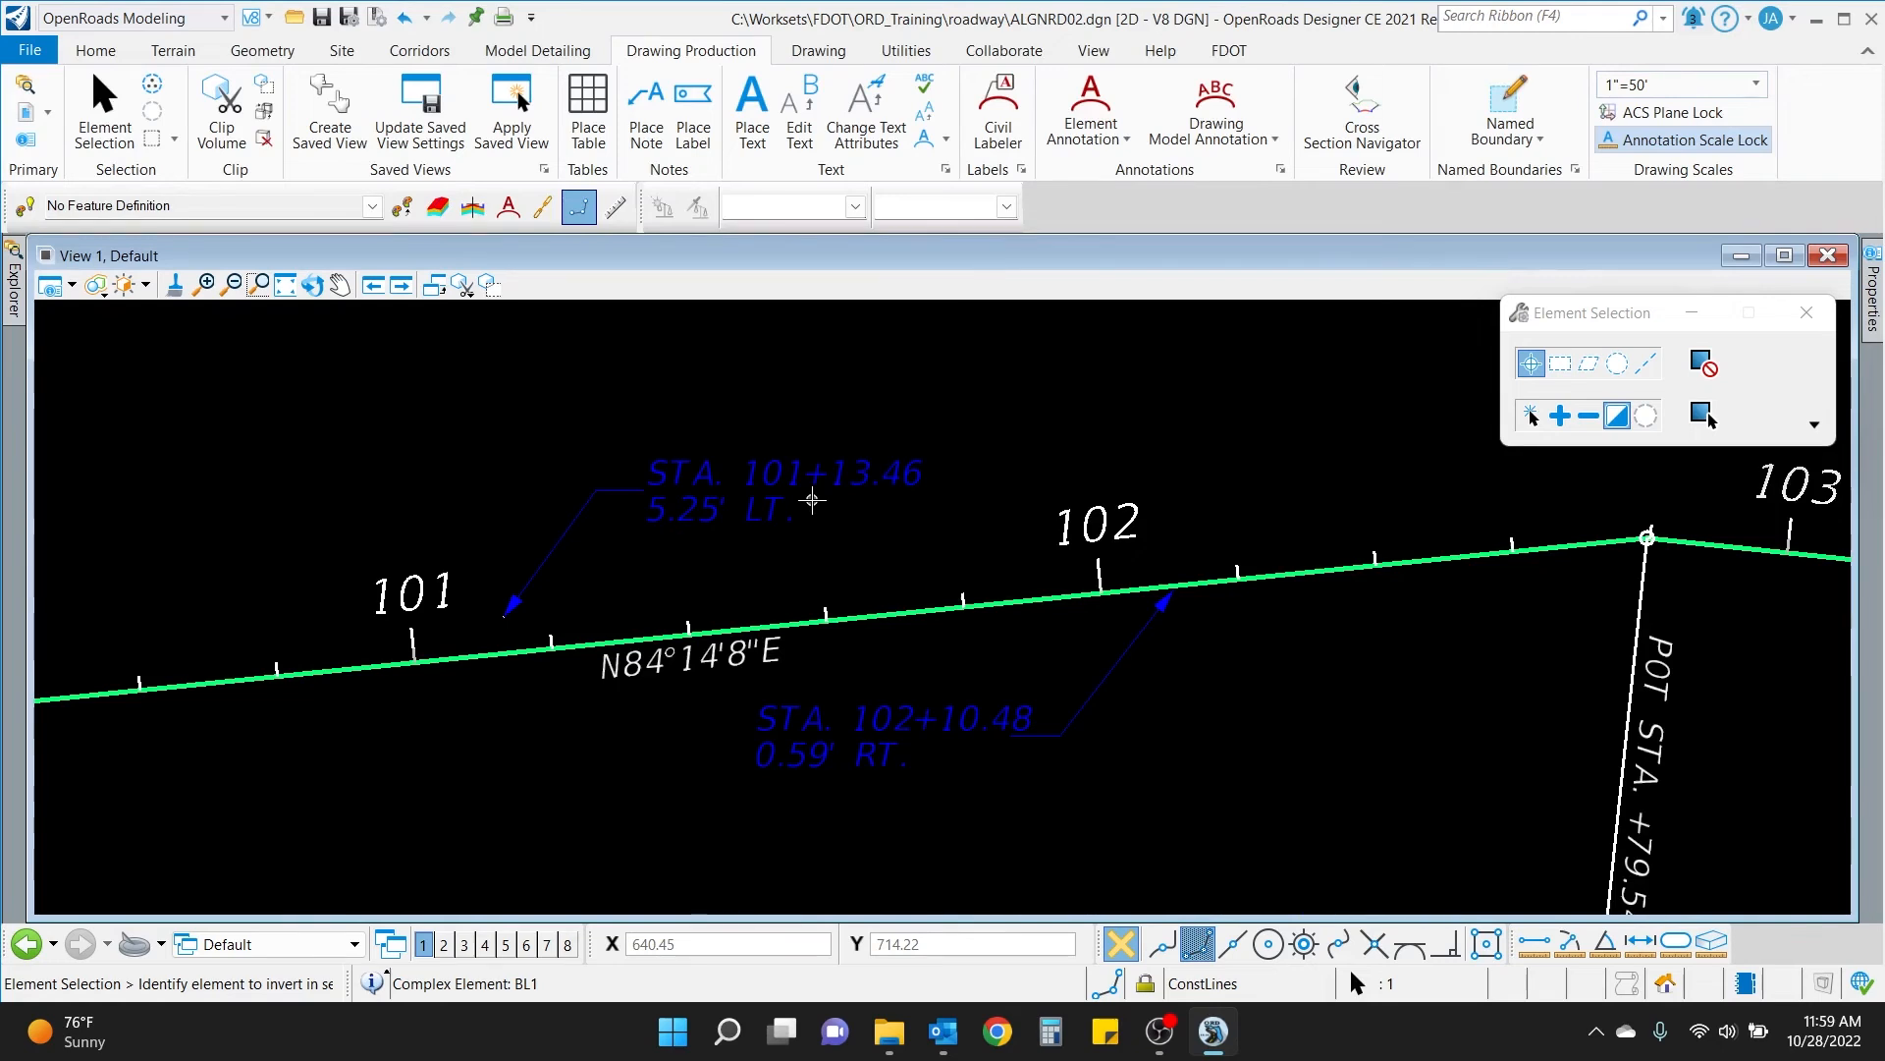
{"action": "scroll", "coordinate": [811, 501], "scroll_direction": "down", "scroll_amount": 2}
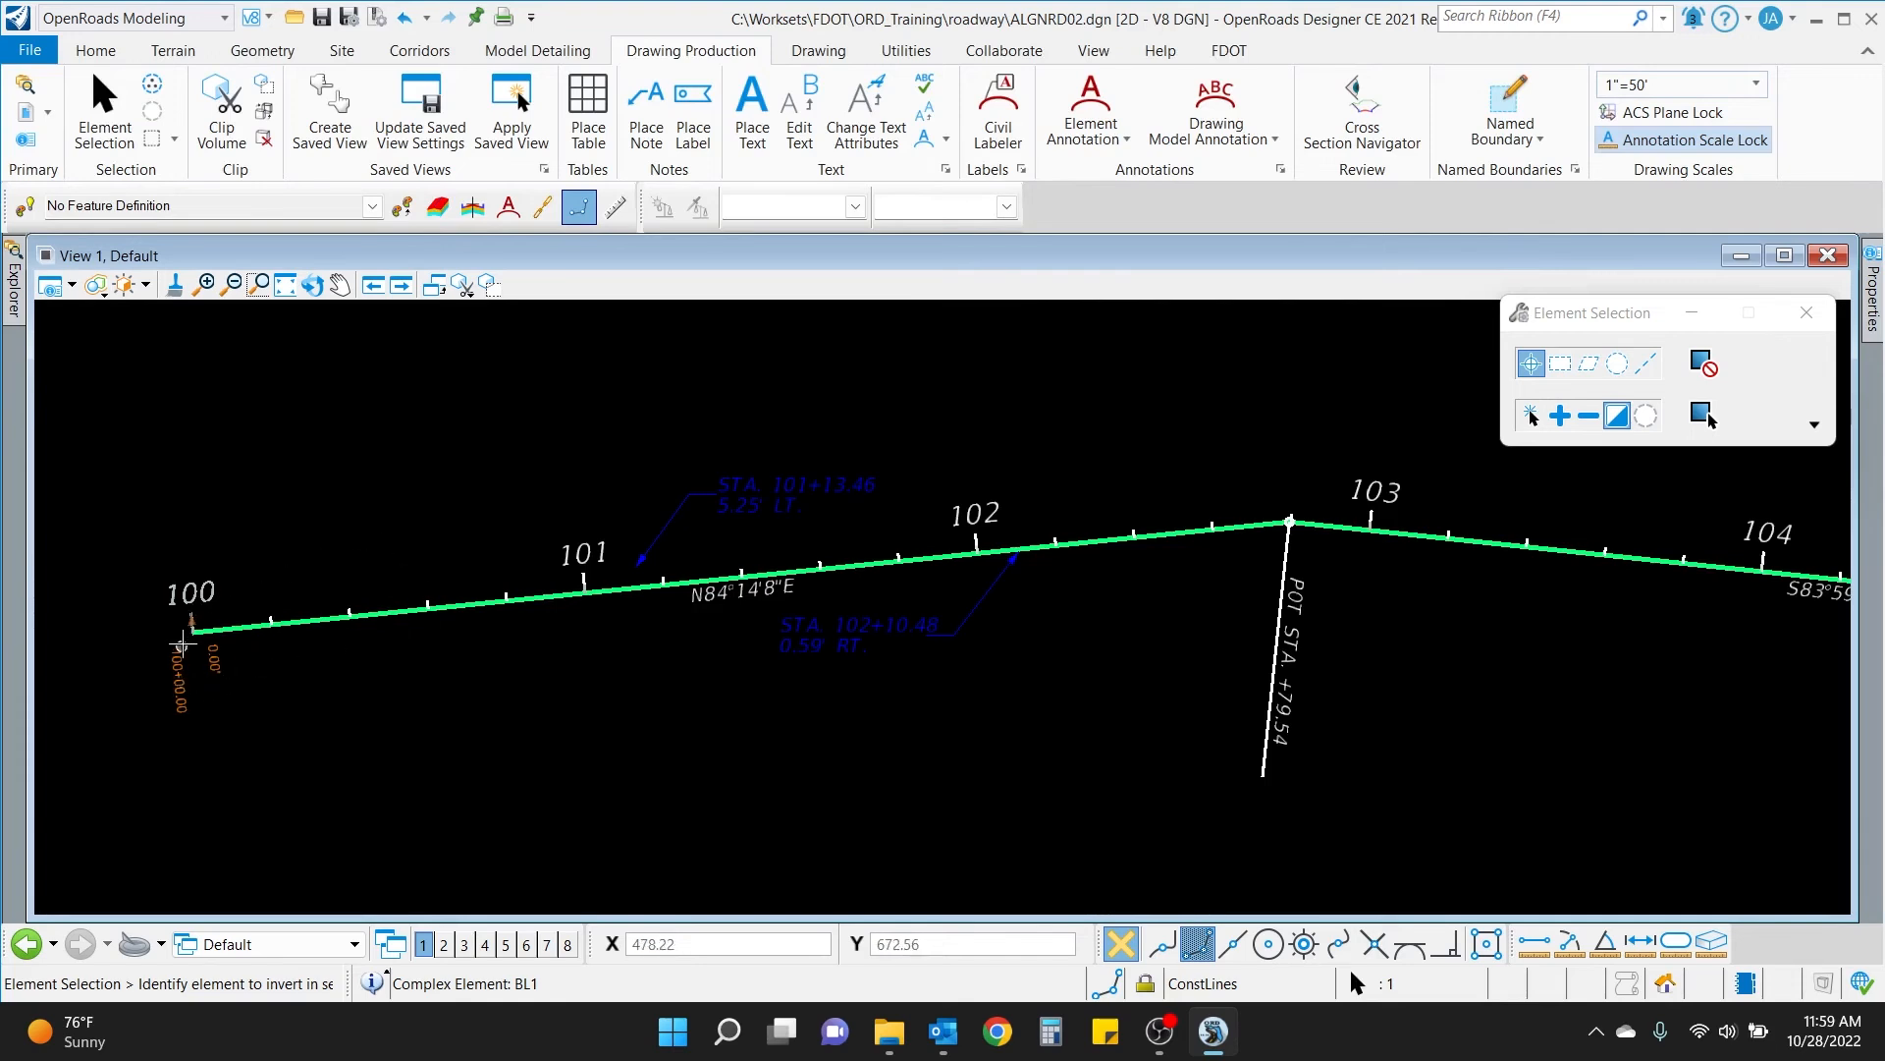
{"action": "left_click", "coordinate": [191, 621]}
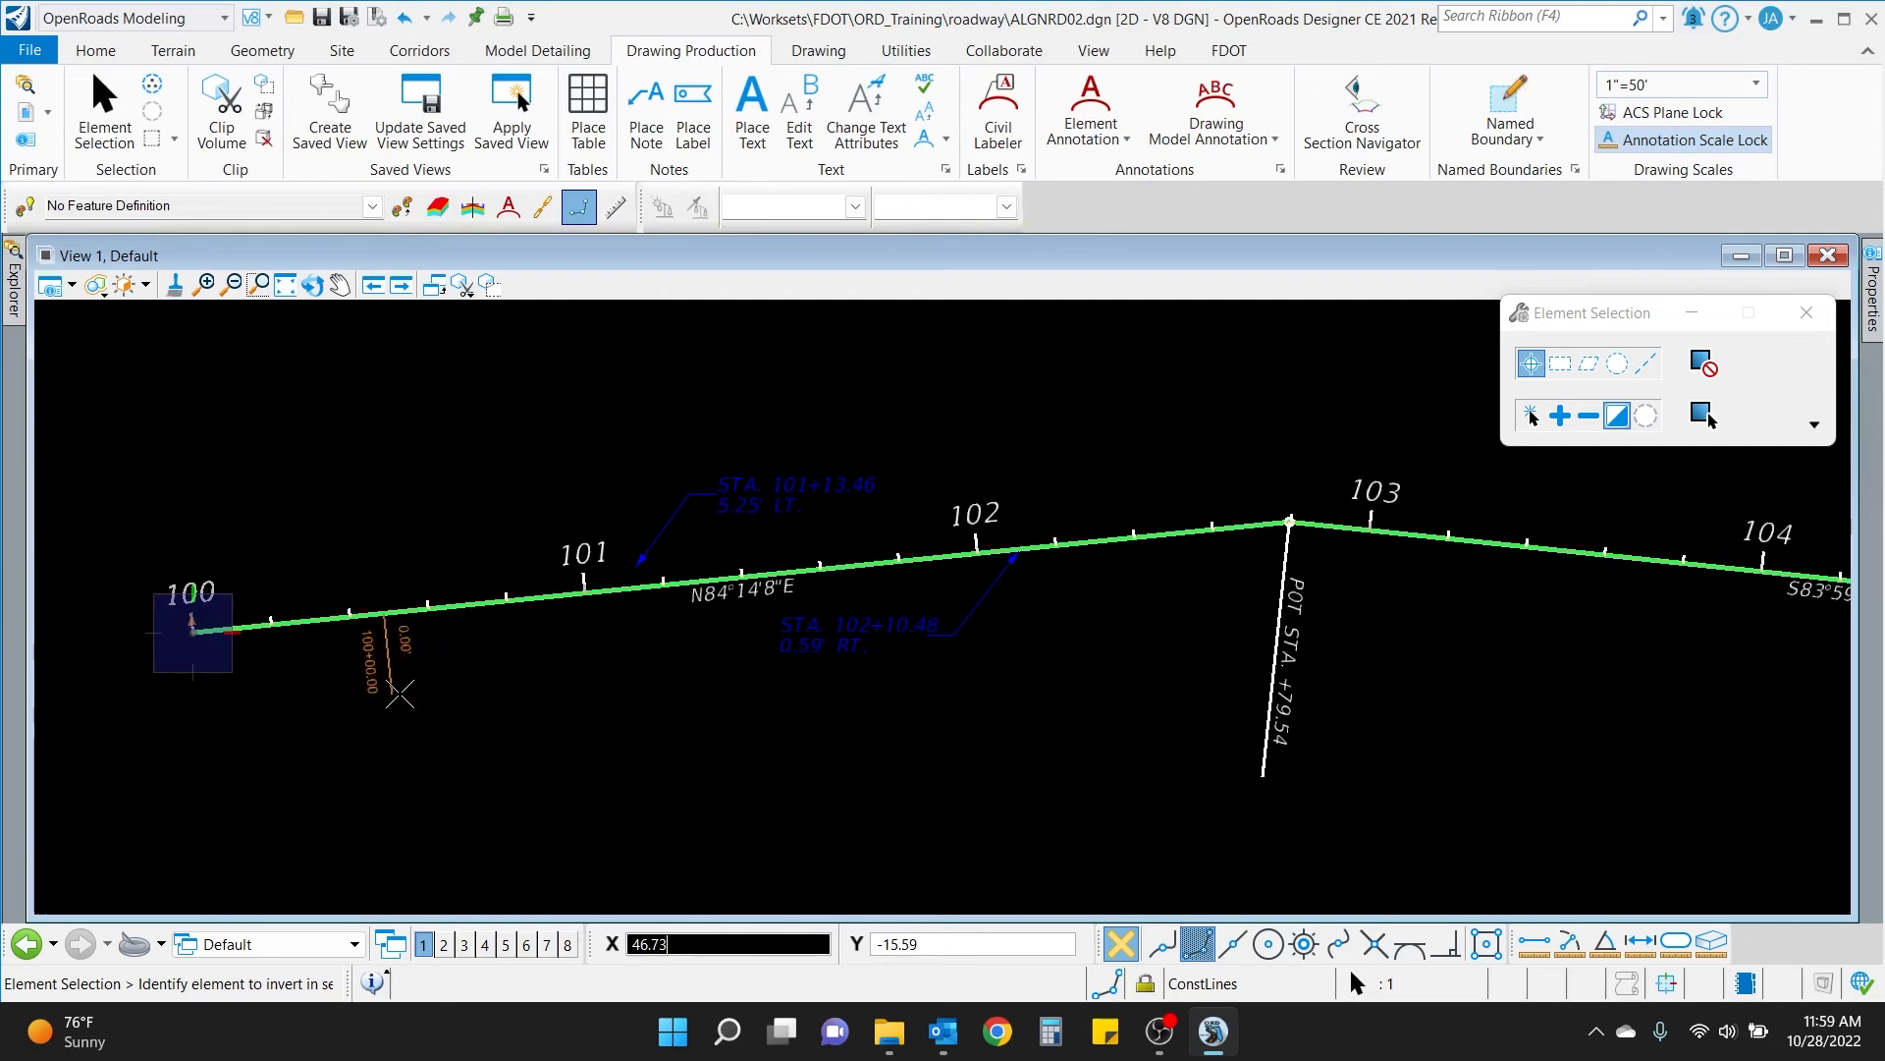
{"action": "left_click", "coordinate": [421, 695]}
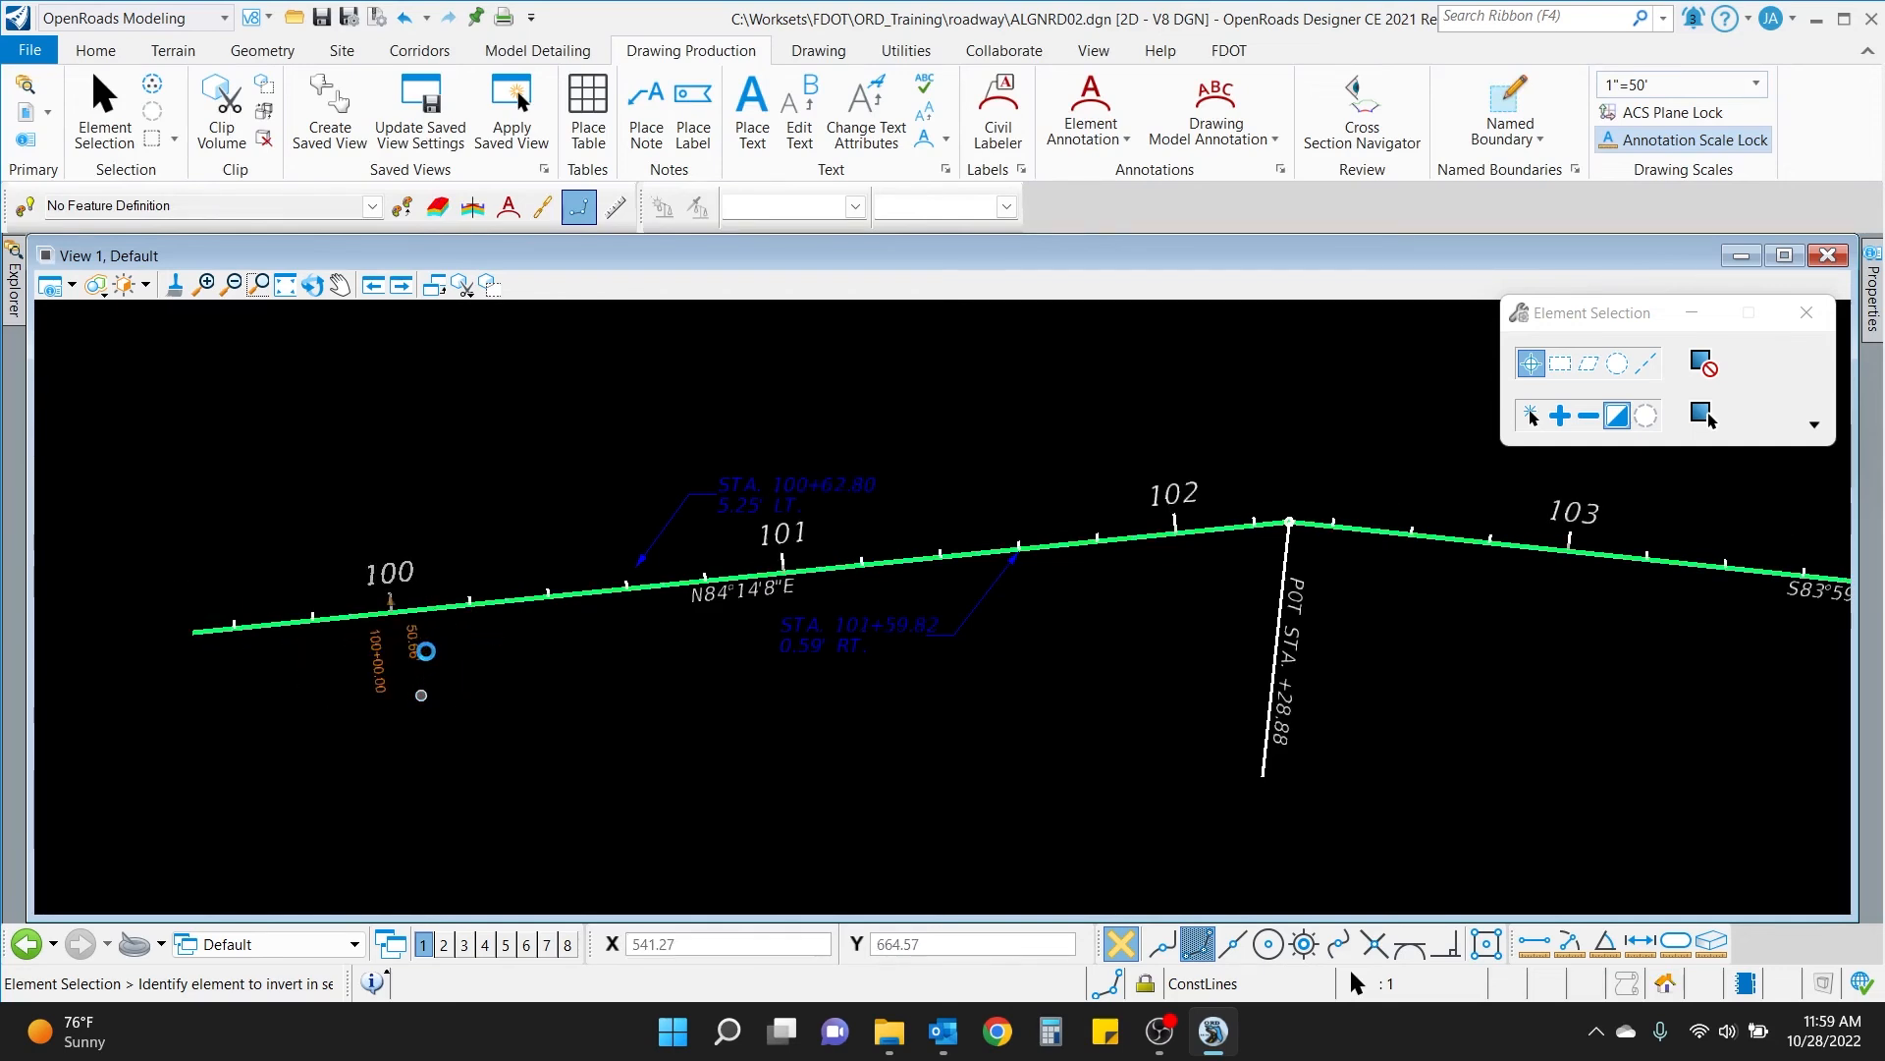
{"action": "left_click", "coordinate": [416, 645]}
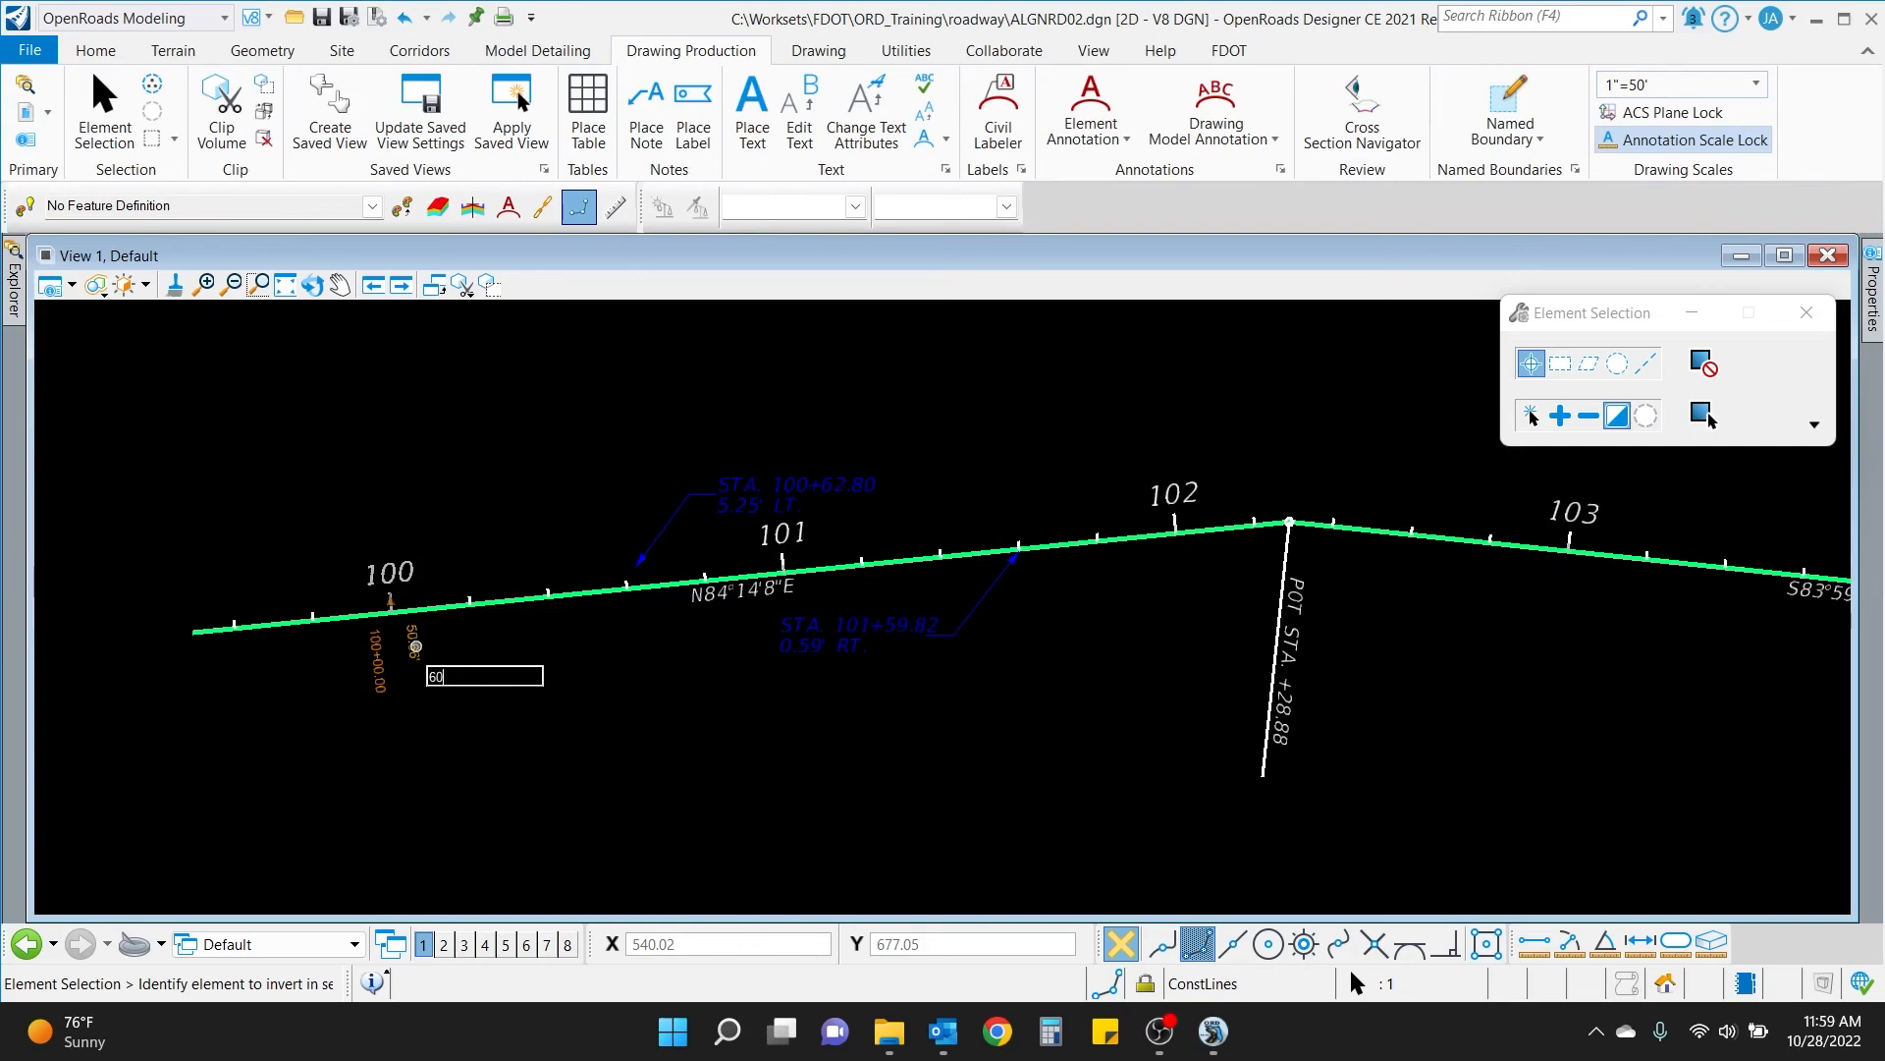
{"action": "key", "text": "Return"}
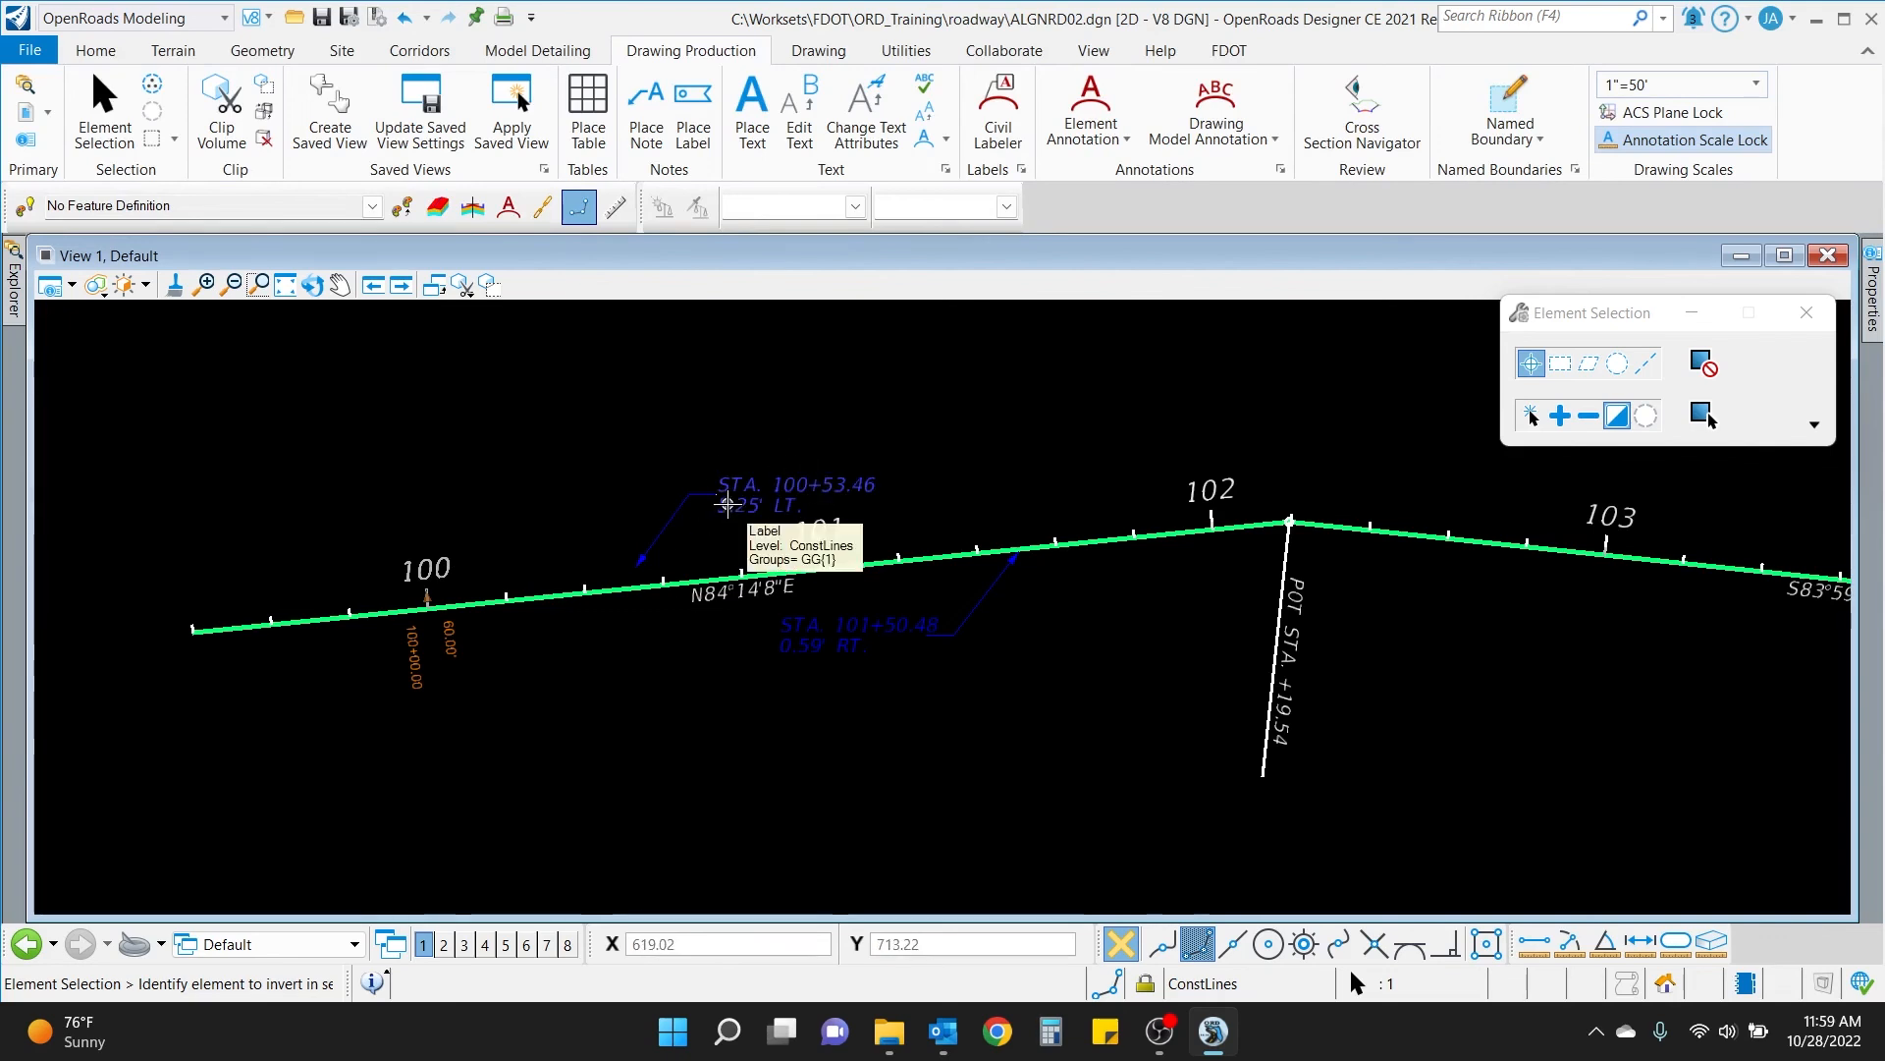
Delete both station-offset labels from the first leg of the baseline.
{"action": "left_click", "coordinate": [727, 504]}
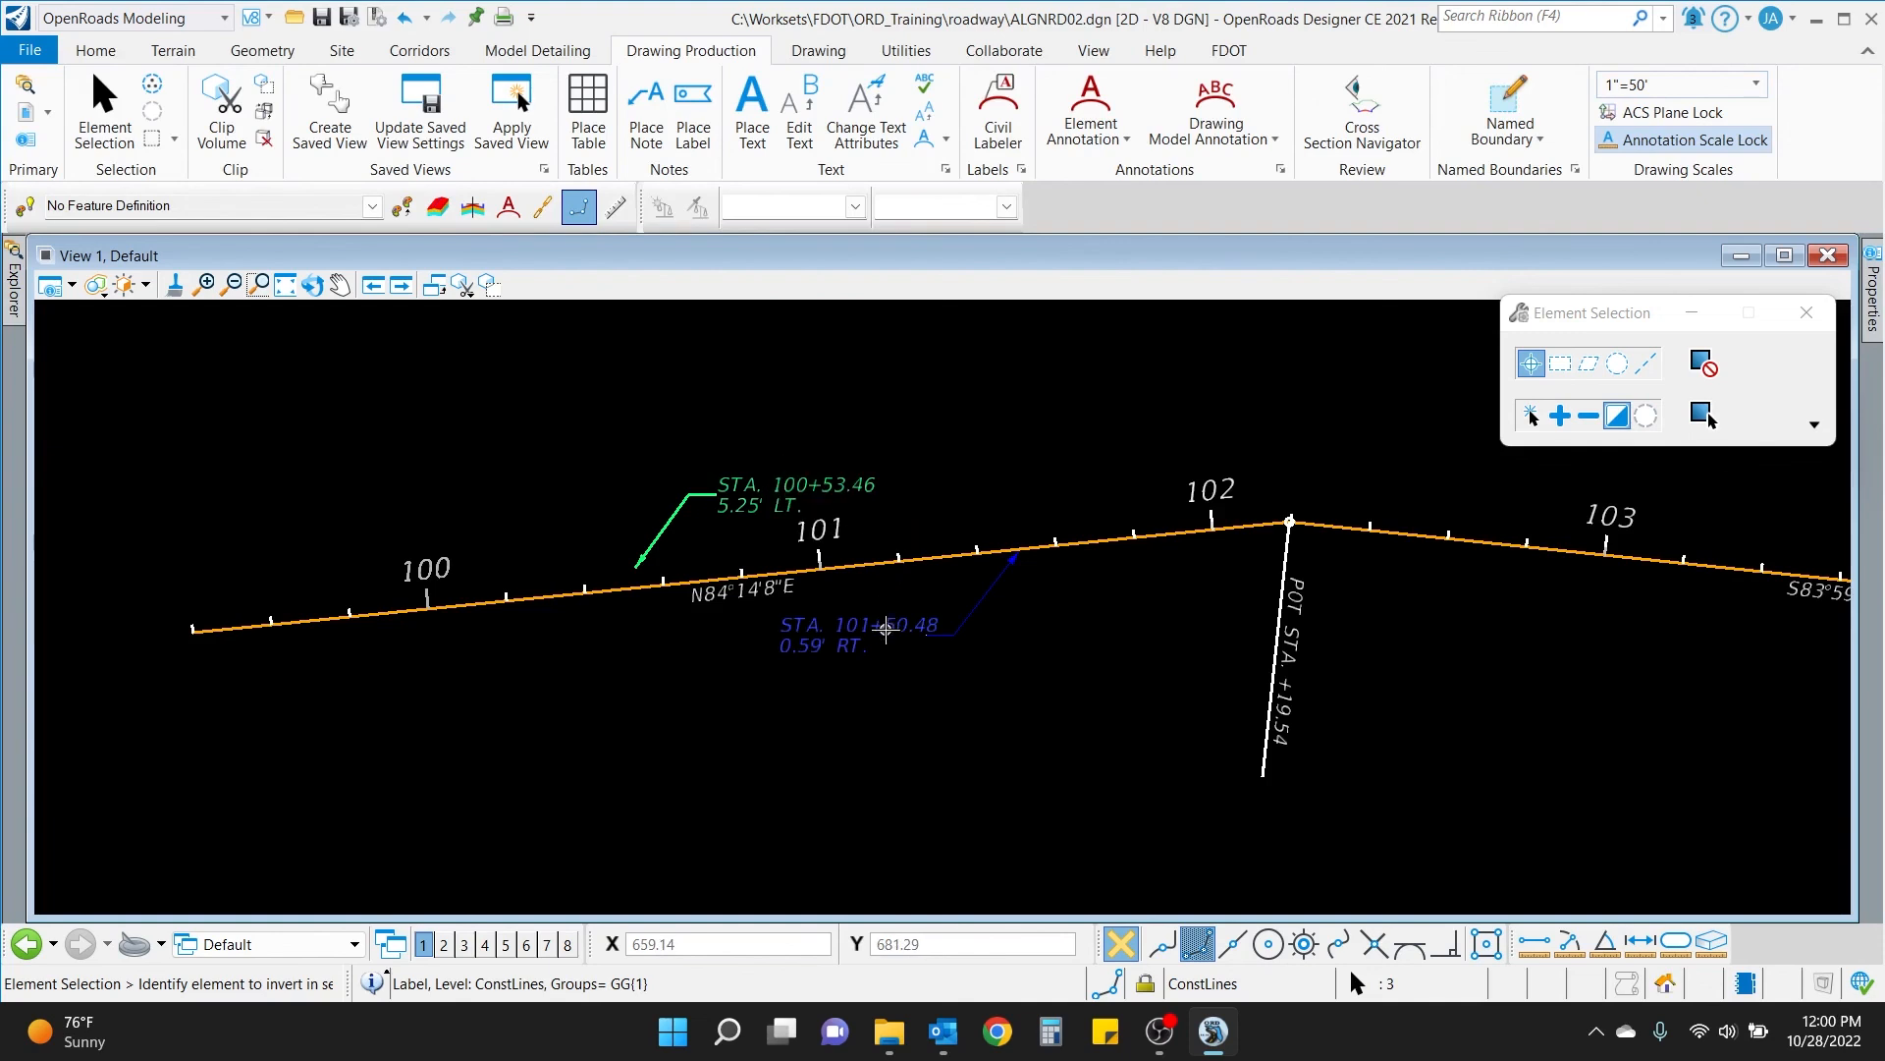
{"action": "key", "text": "Delete"}
{"action": "left_click", "coordinate": [885, 632]}
{"action": "key", "text": "Delete"}
Prepare an export of the baseline geometry to LandXML version 1.2 with only active profiles, and cancel before saving the file.
{"action": "scroll", "coordinate": [957, 641], "scroll_direction": "down", "scroll_amount": 1}
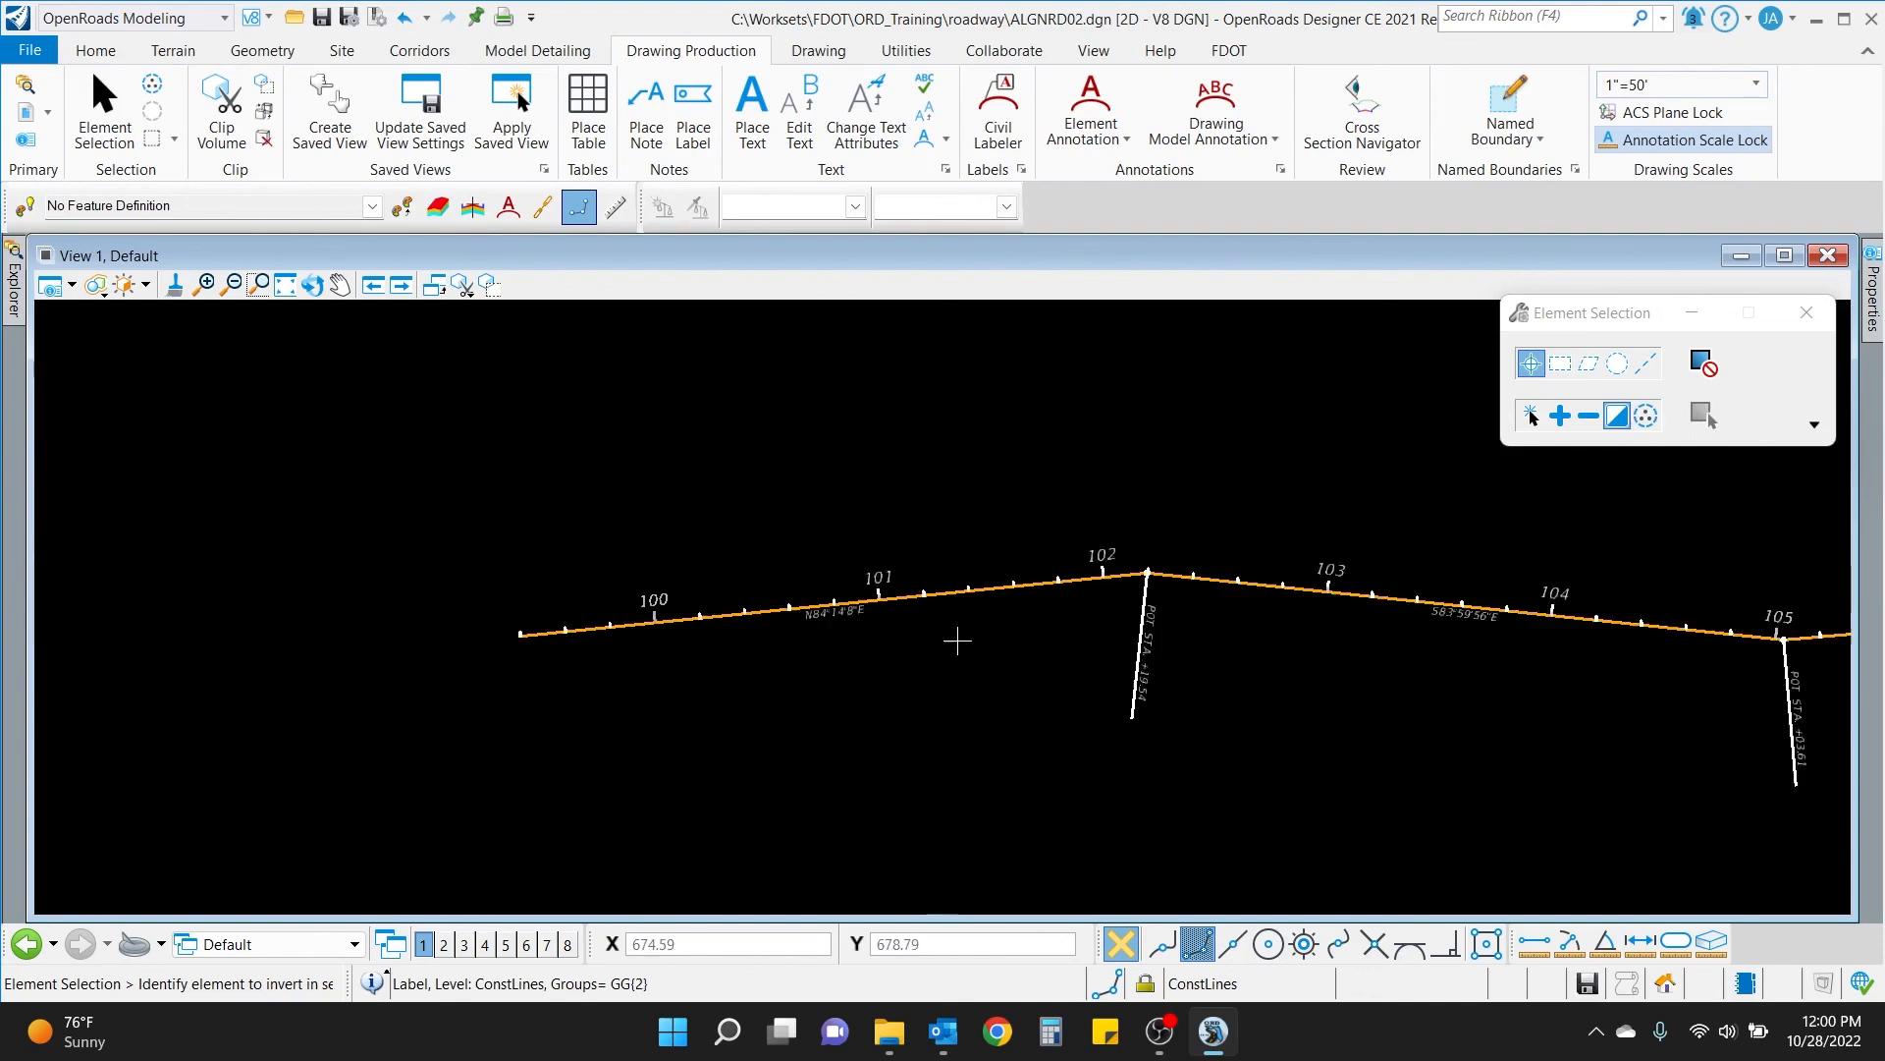
{"action": "scroll", "coordinate": [957, 640], "scroll_direction": "down", "scroll_amount": 2}
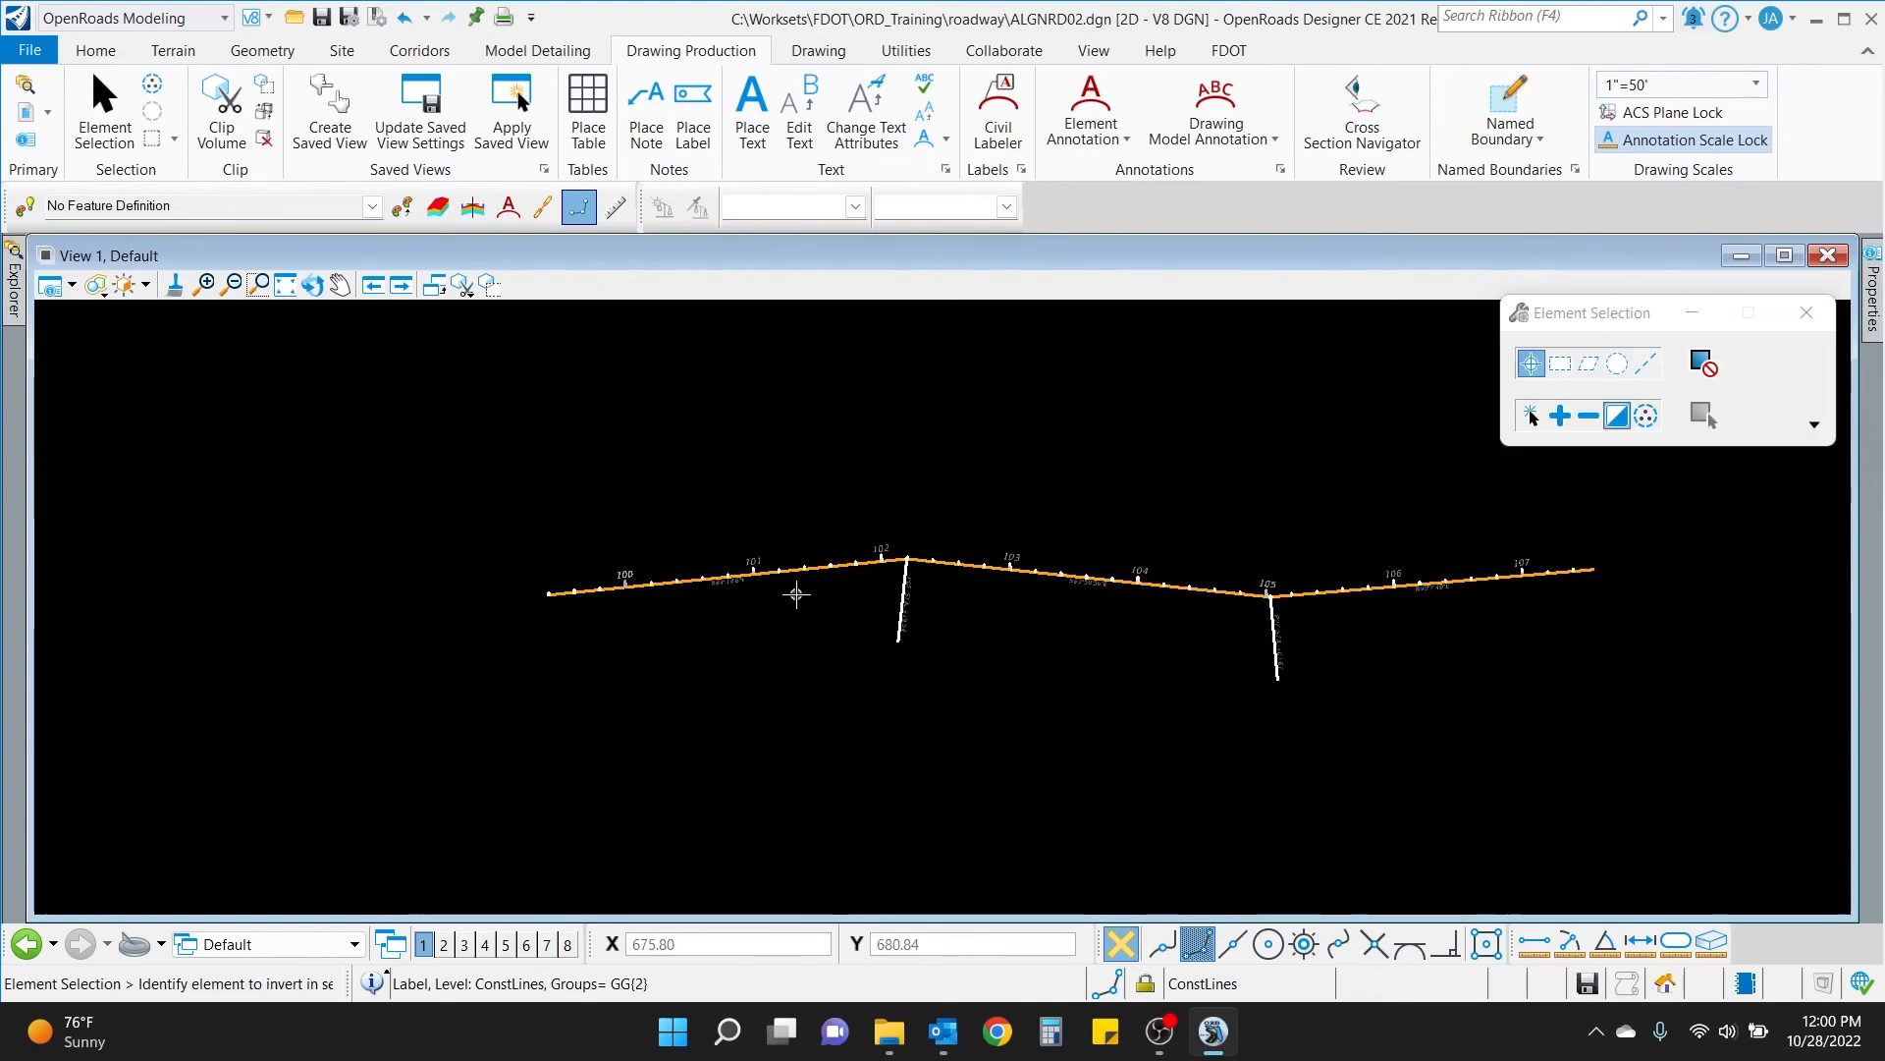
{"action": "left_click", "coordinate": [247, 55]}
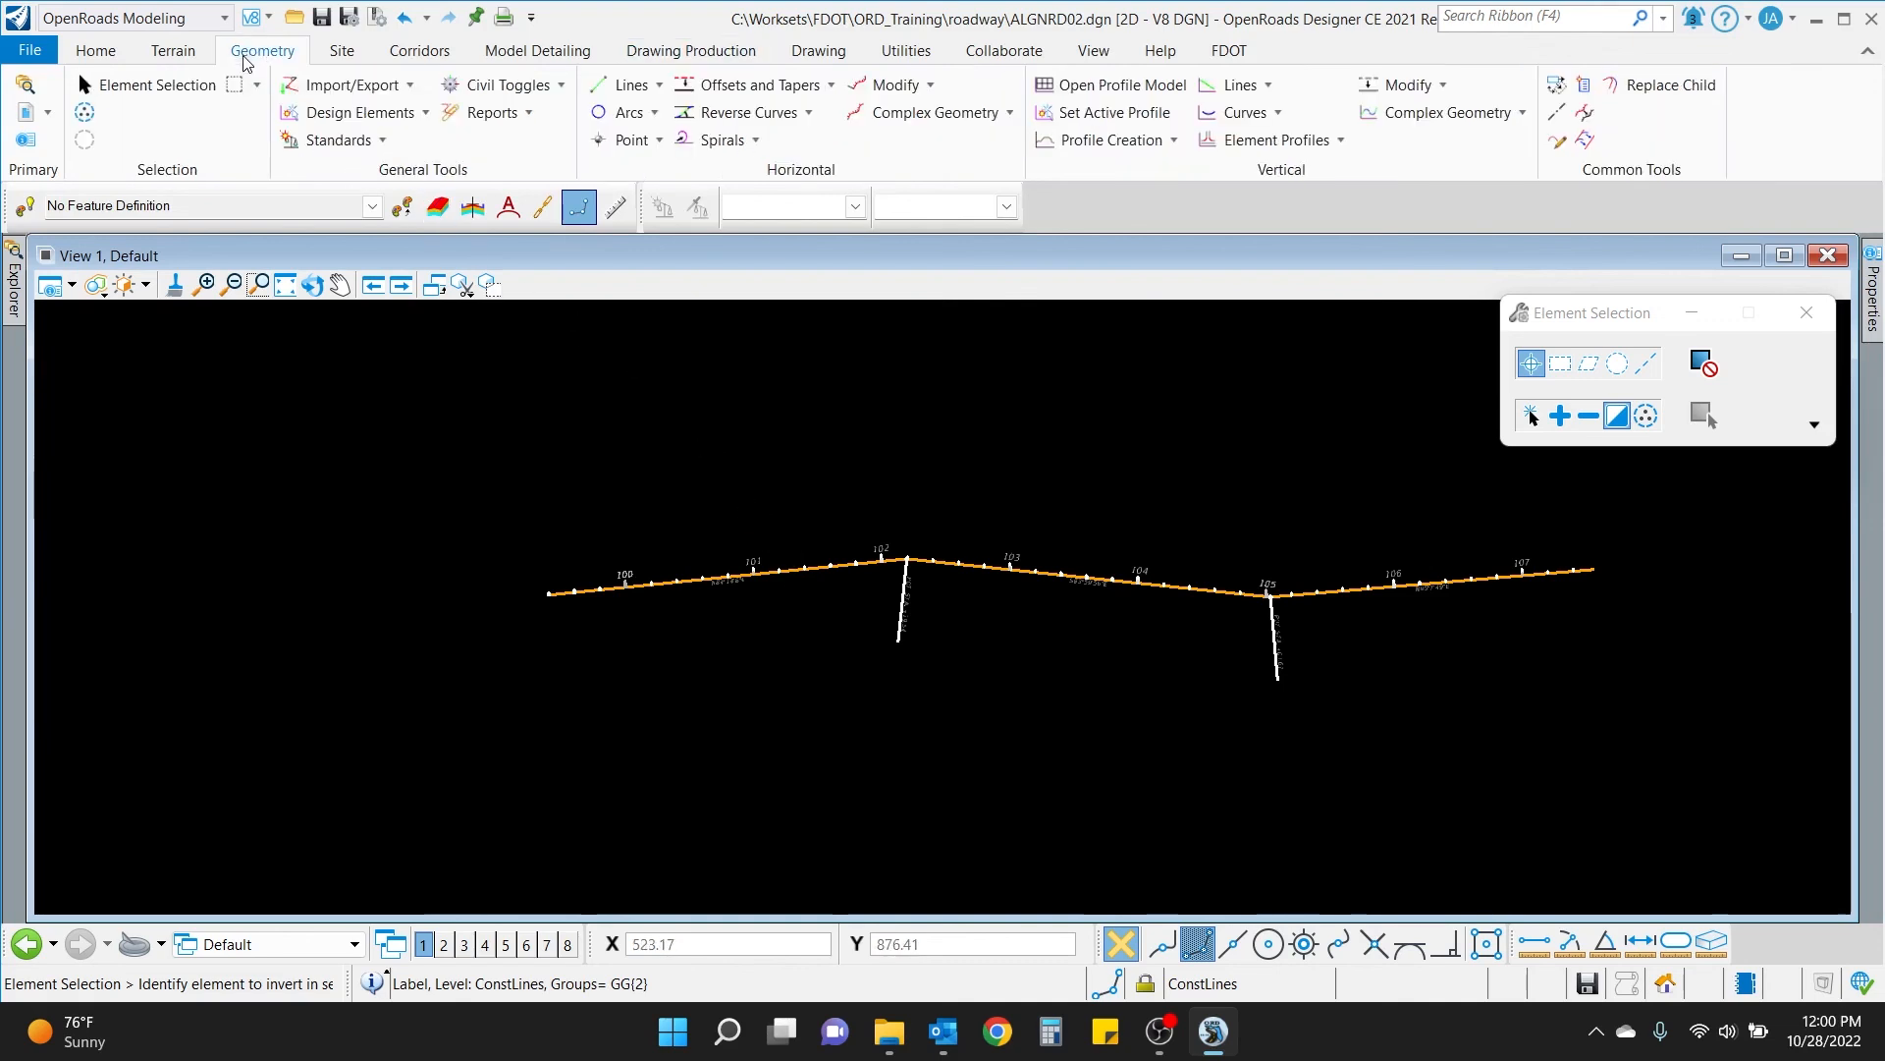
{"action": "left_click", "coordinate": [408, 88]}
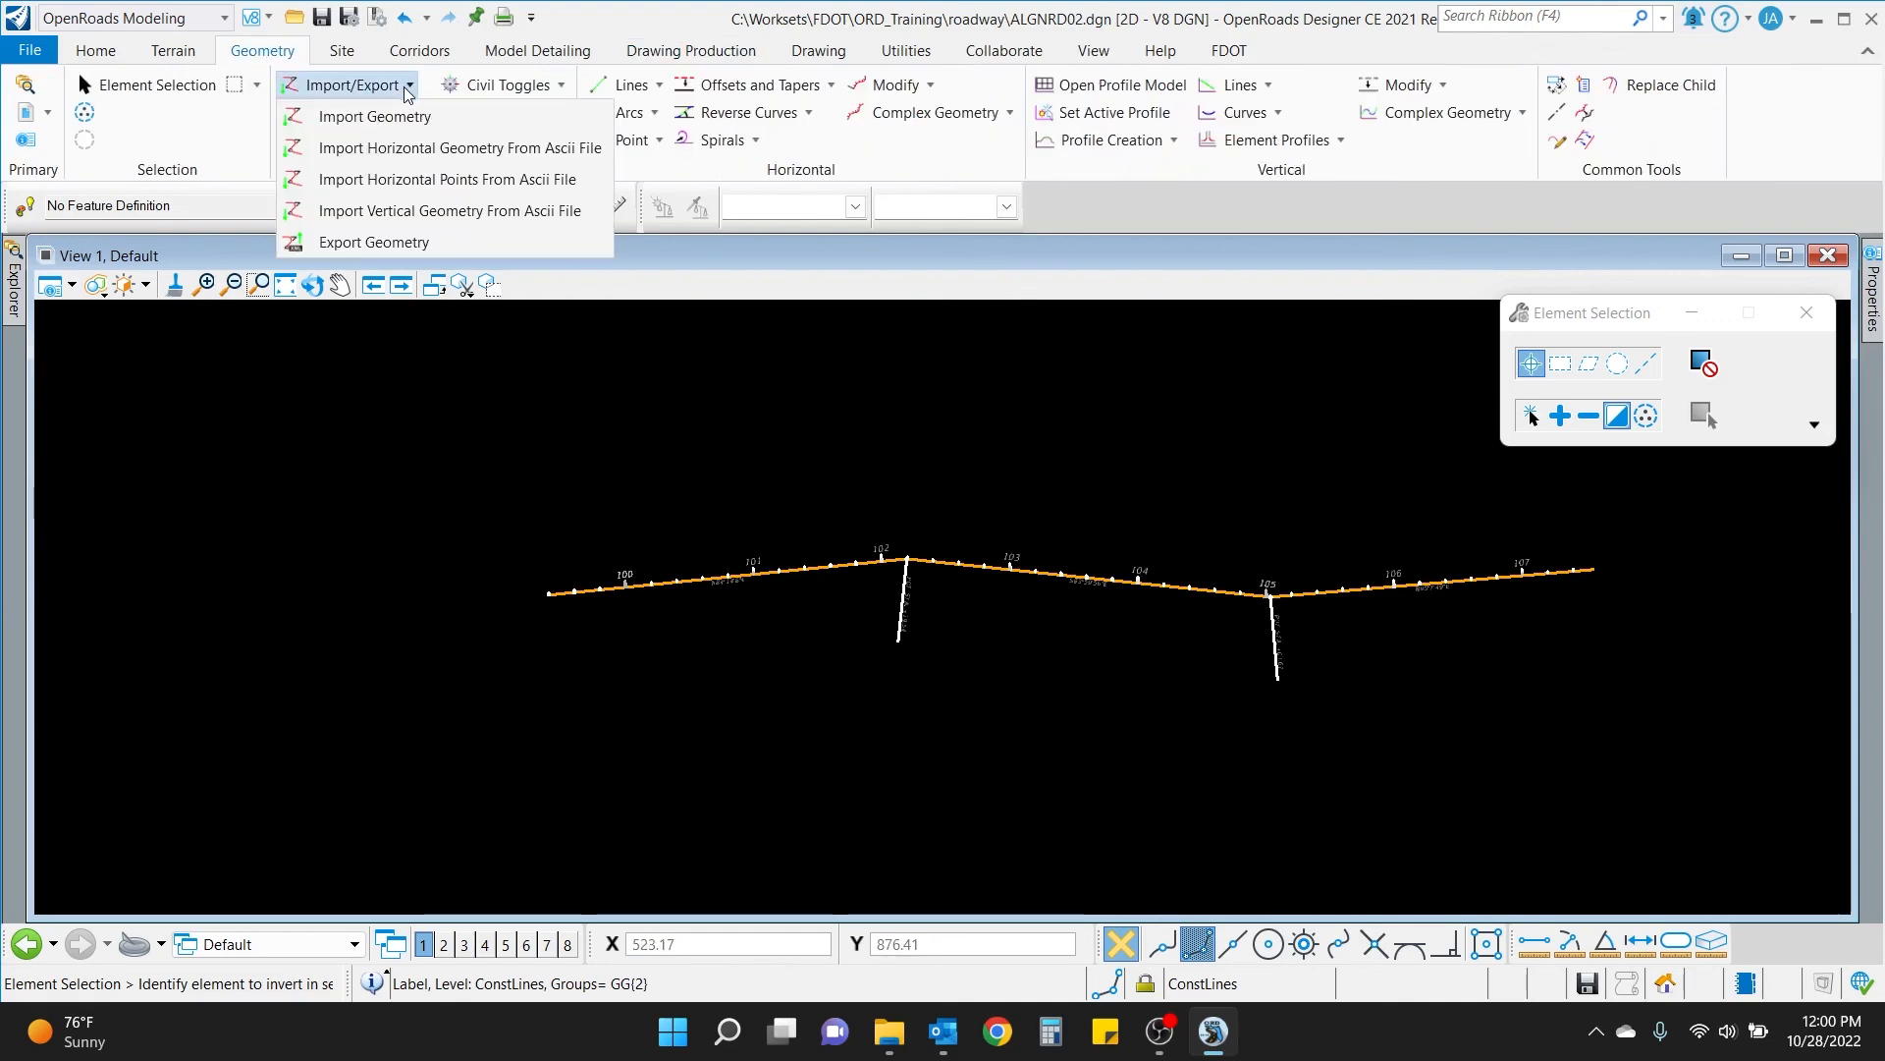
{"action": "left_click", "coordinate": [374, 242]}
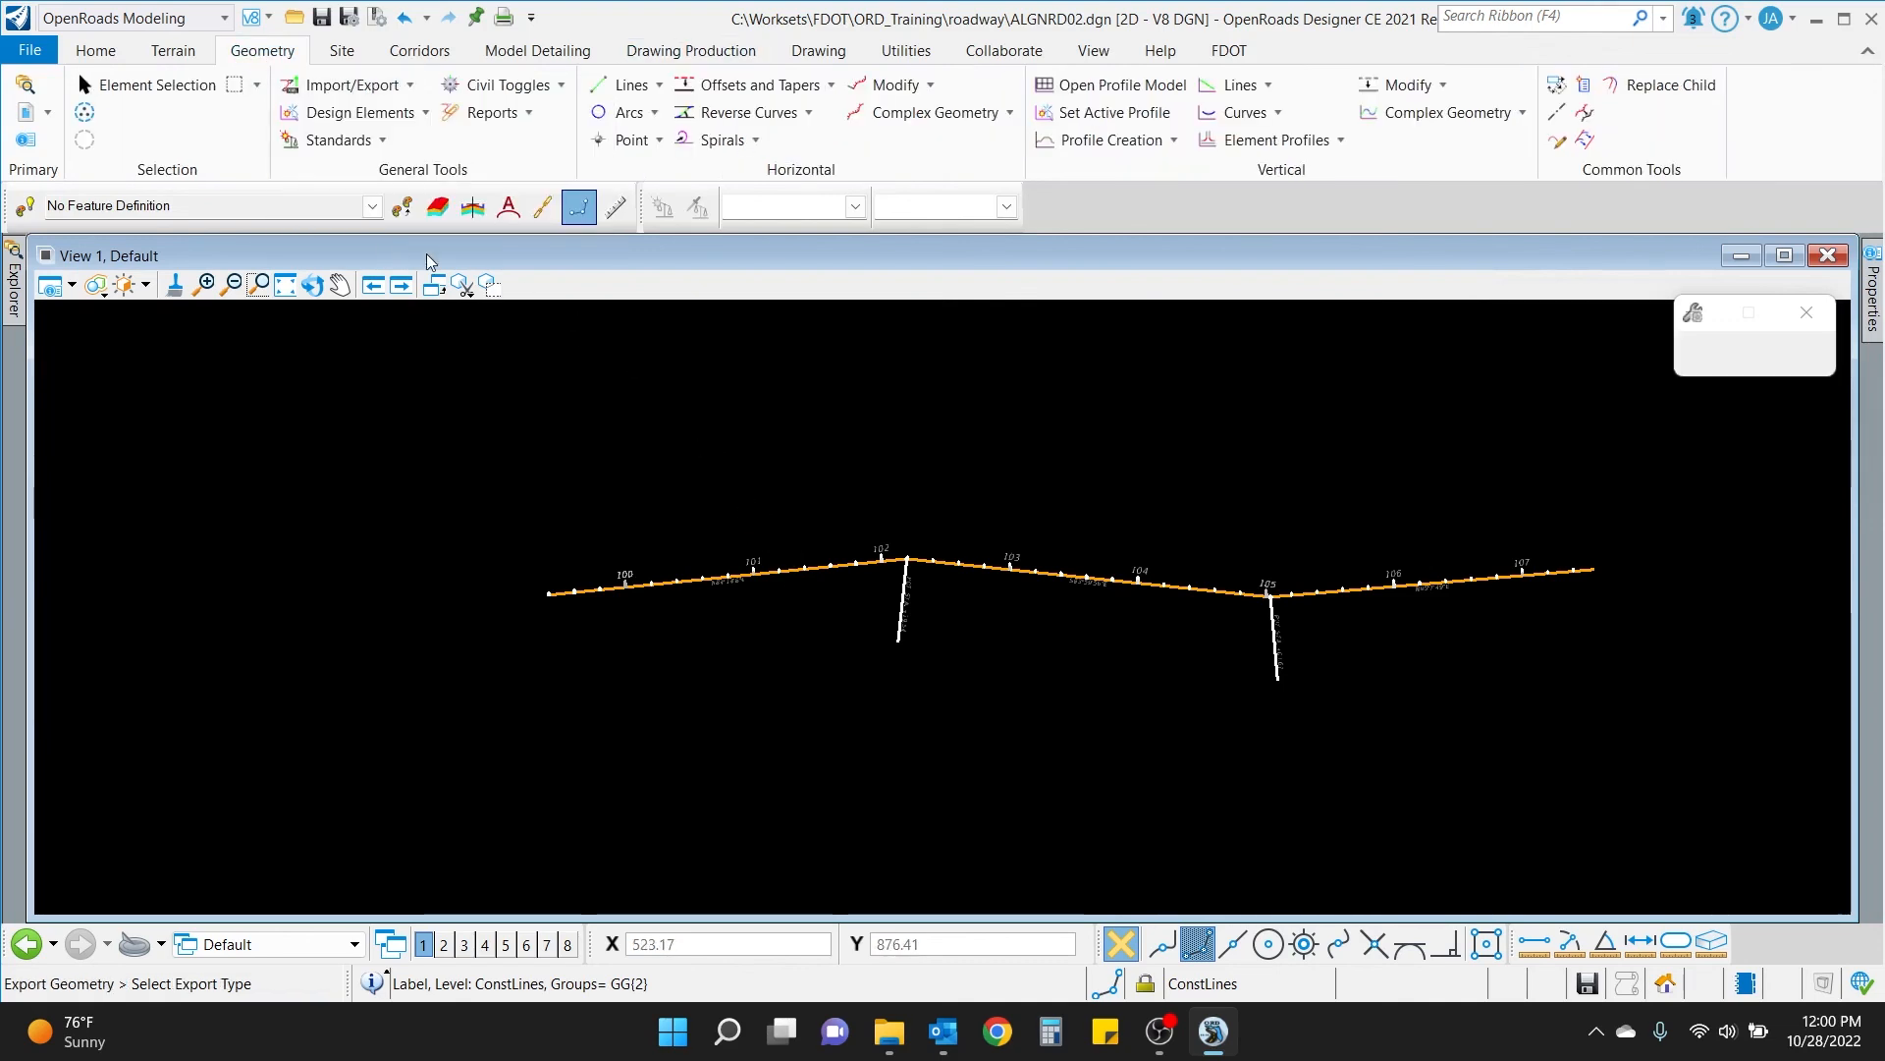
{"action": "left_click", "coordinate": [795, 568]}
{"action": "left_click", "coordinate": [795, 568]}
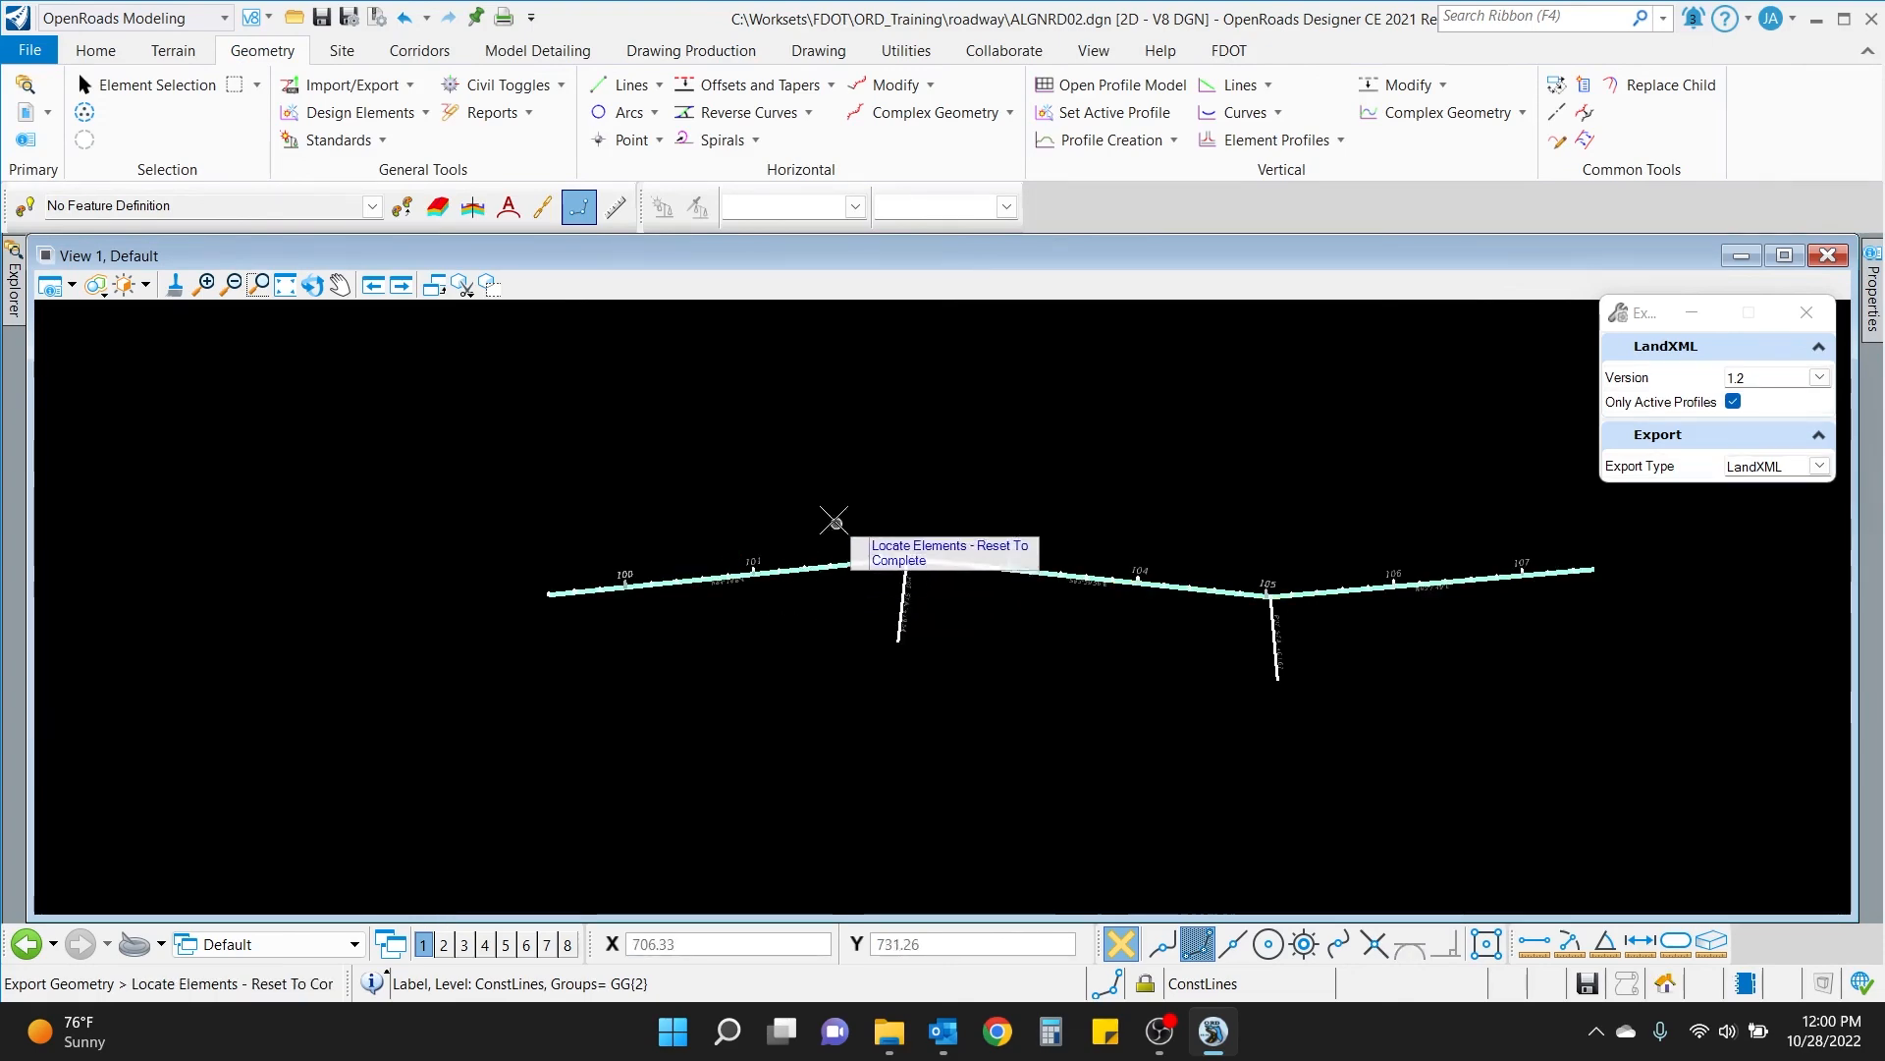
{"action": "right_click", "coordinate": [800, 345]}
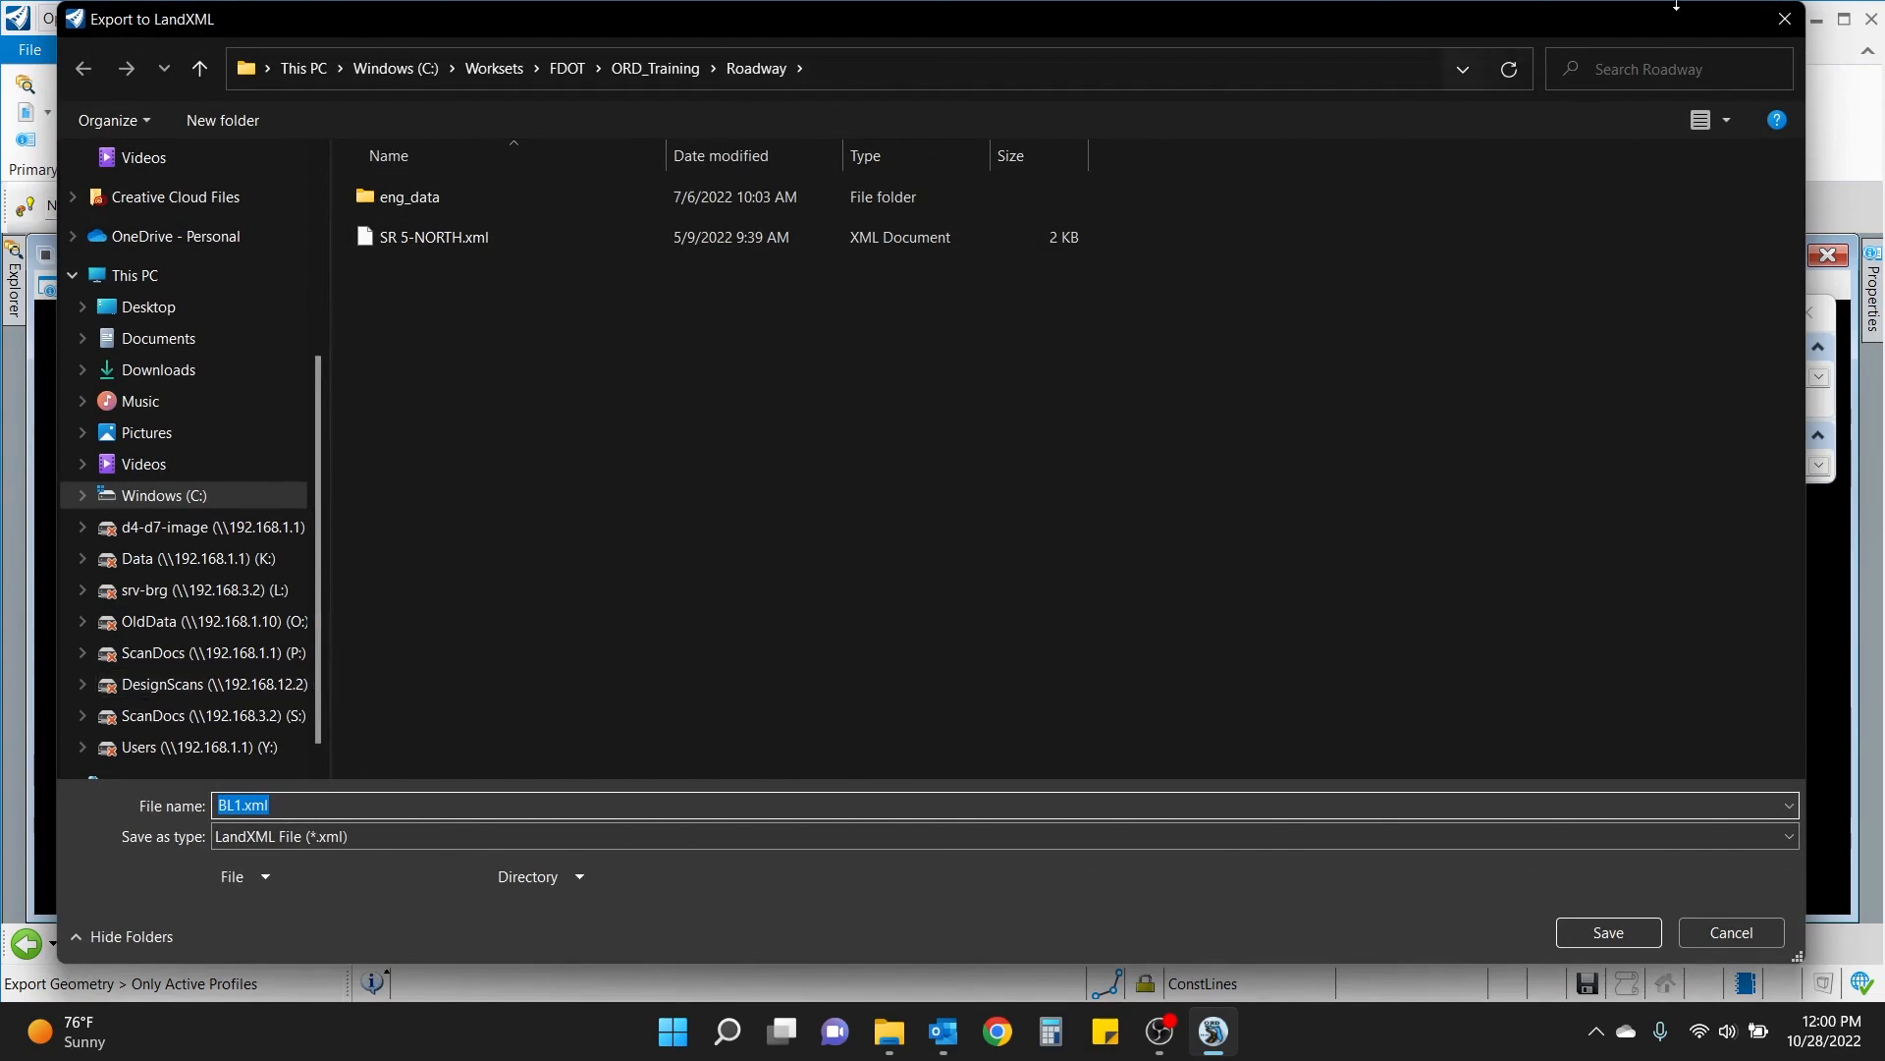
{"action": "left_click", "coordinate": [1785, 20]}
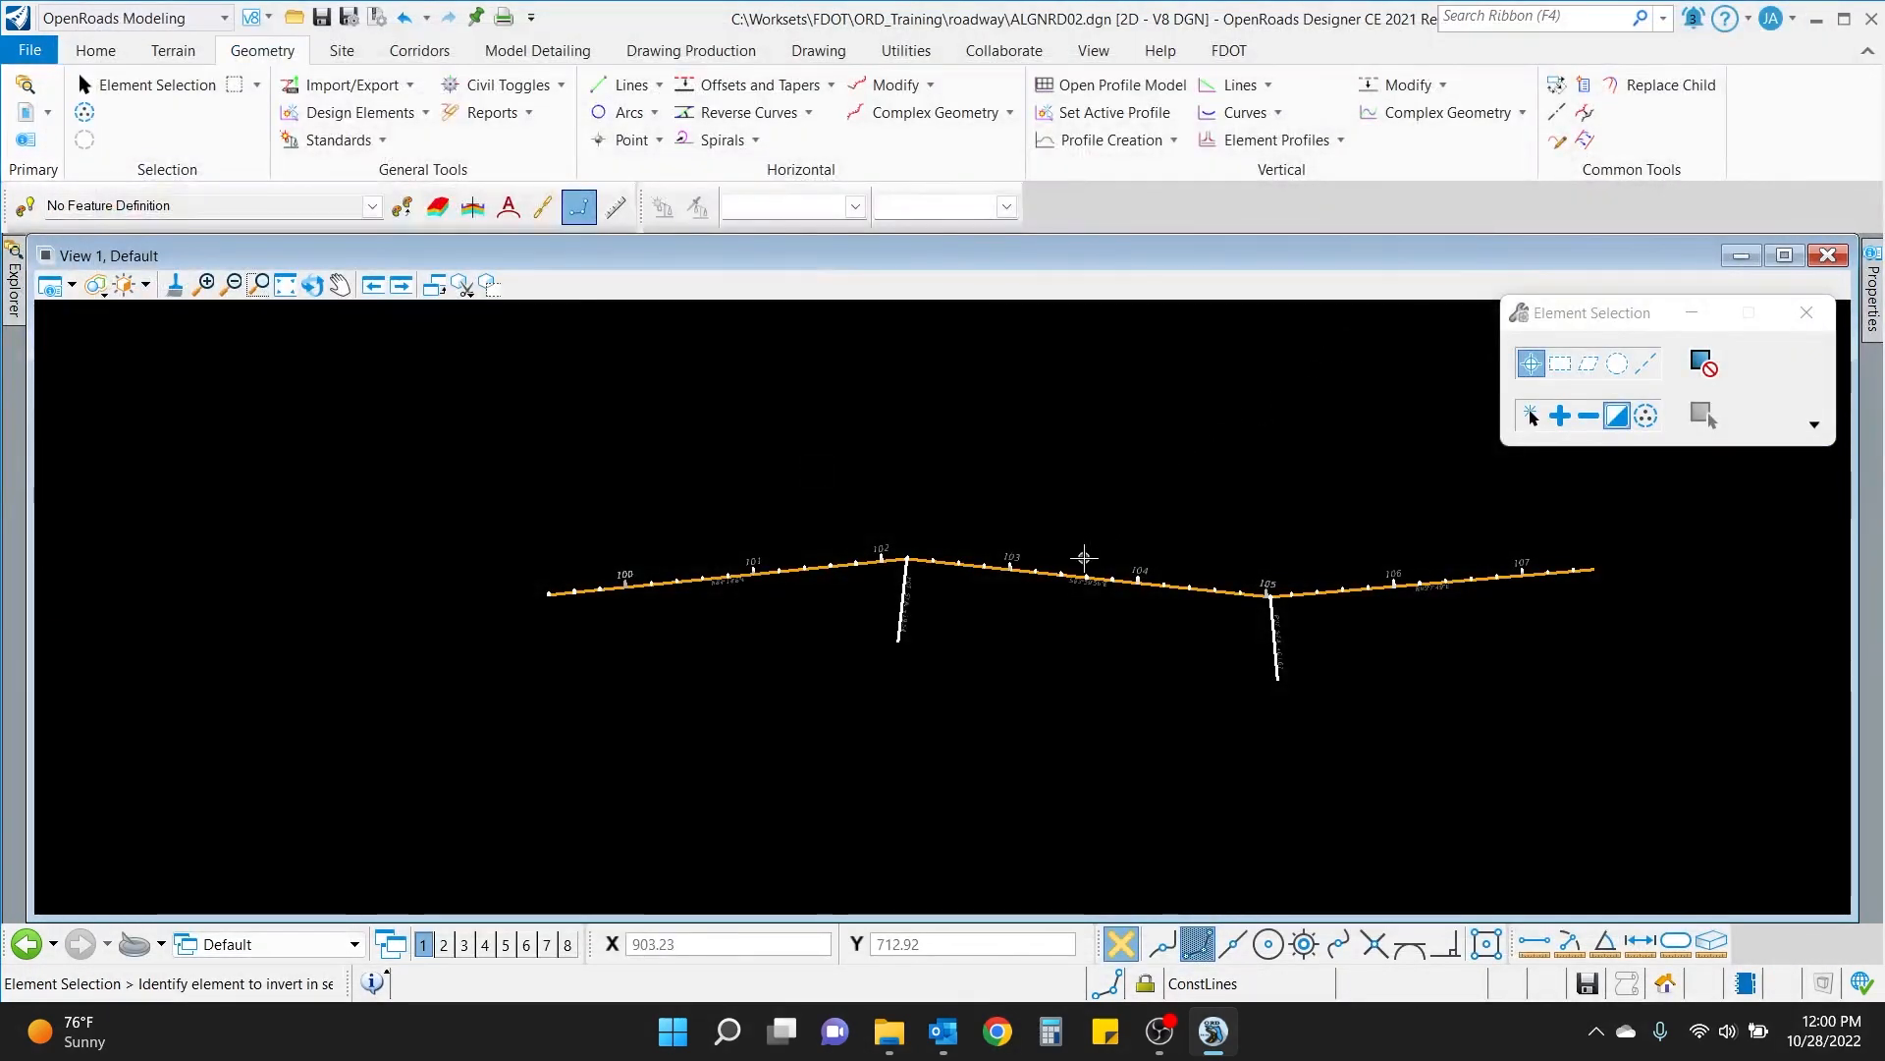
{"action": "middle_click_drag", "start_coordinate": [1148, 568], "coordinate": [955, 518]}
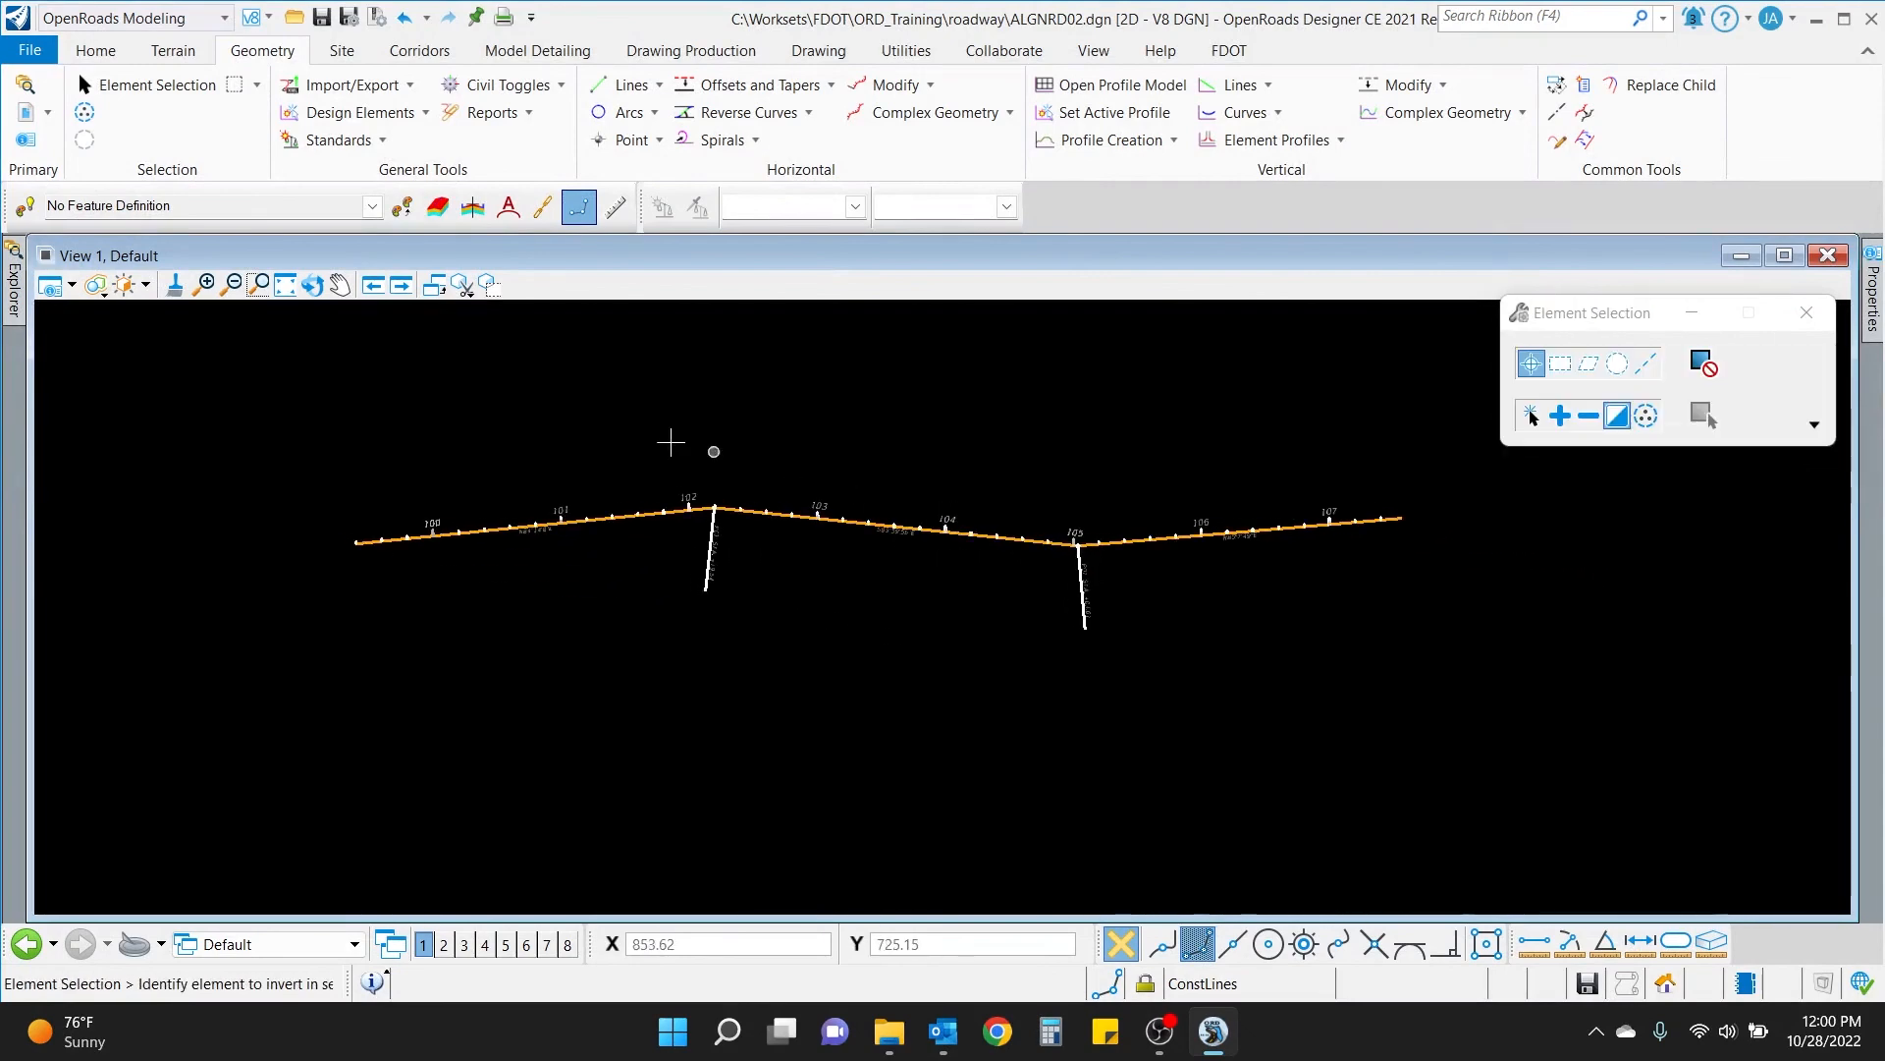
{"action": "scroll", "coordinate": [639, 451], "scroll_direction": "up", "scroll_amount": 2}
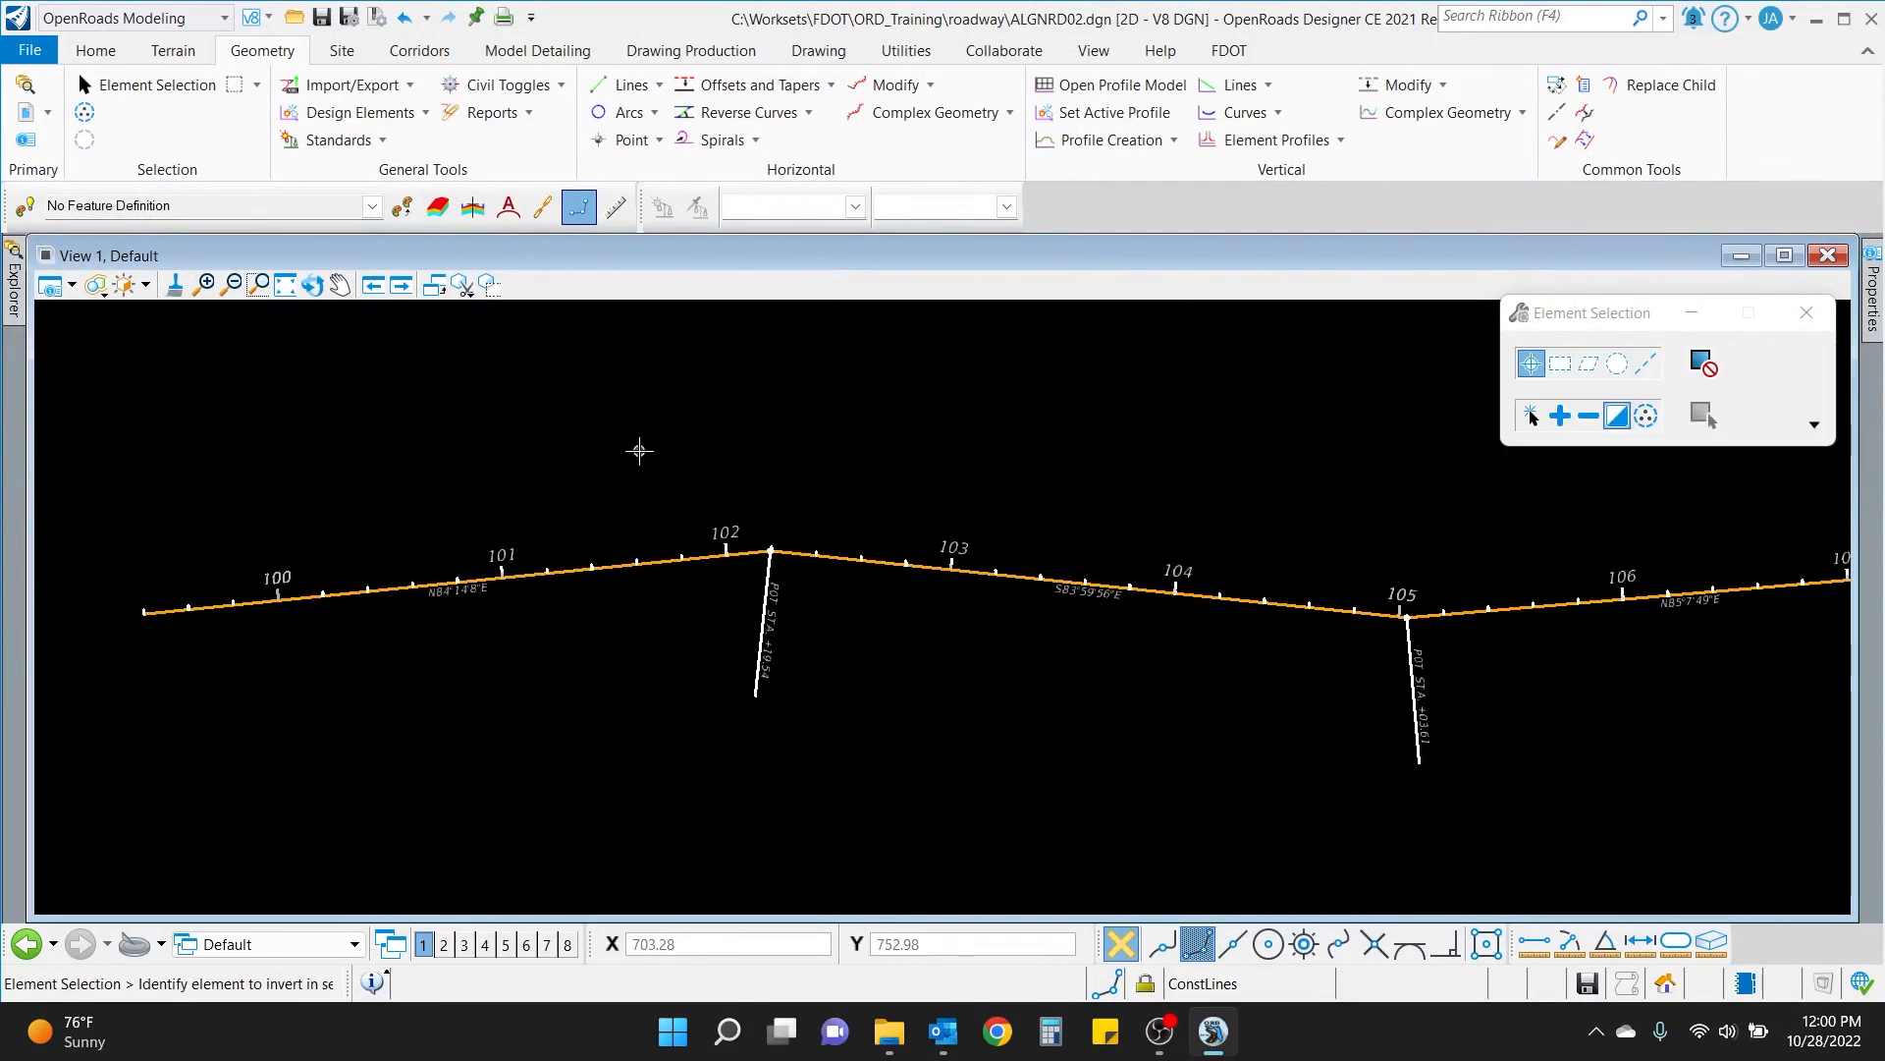